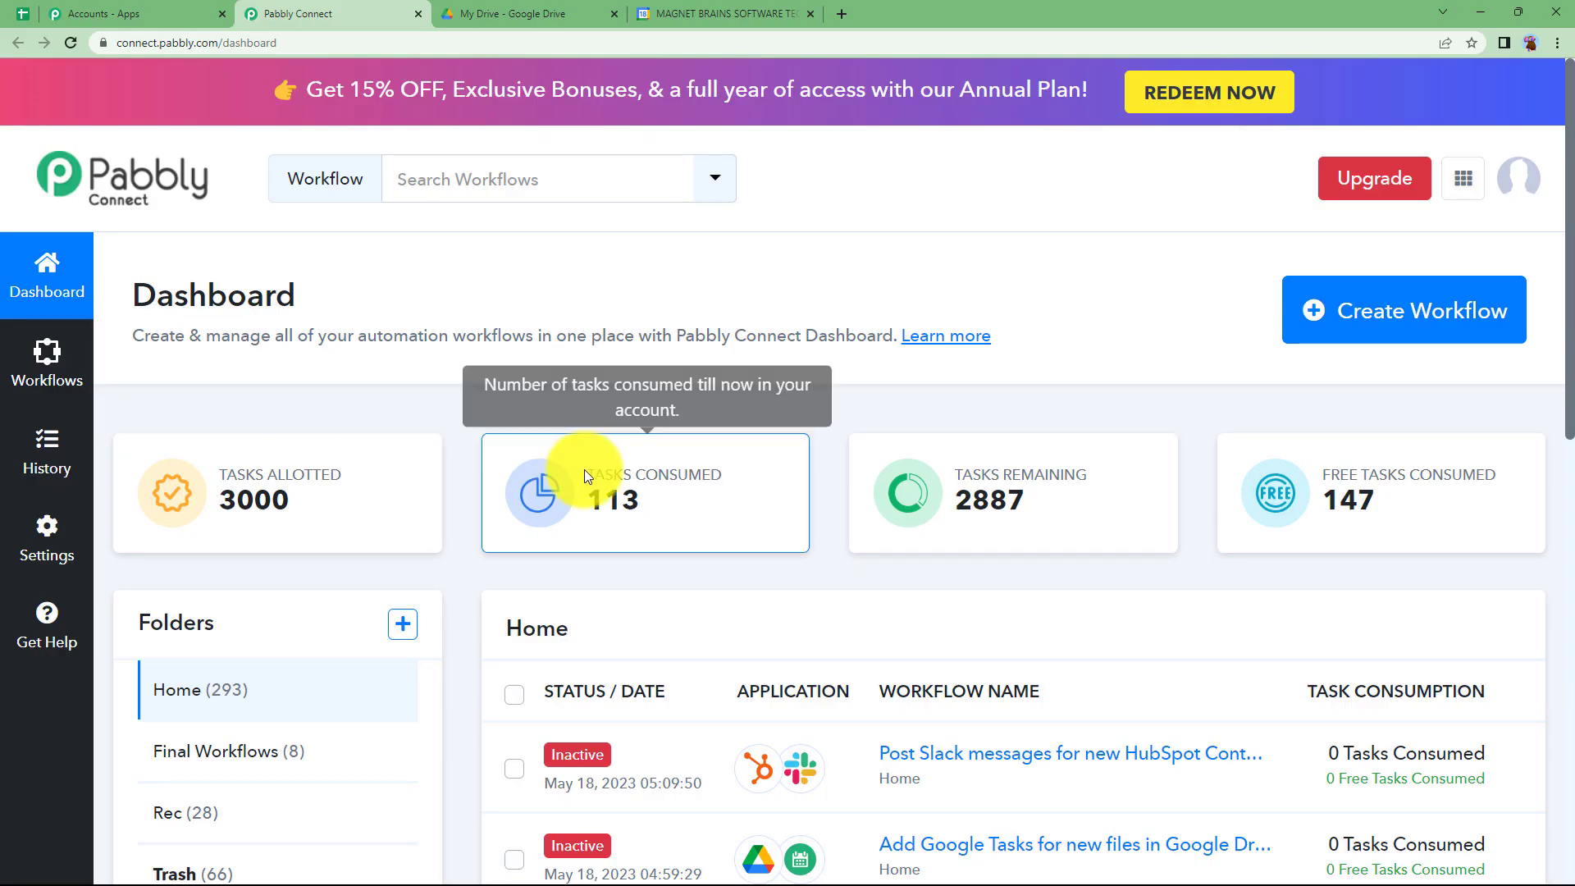
- Create a new workflow named "Add Google Tasks for new files in Google Drive"
scroll(474, 541, "down", 2)
scroll(474, 539, "down", 3)
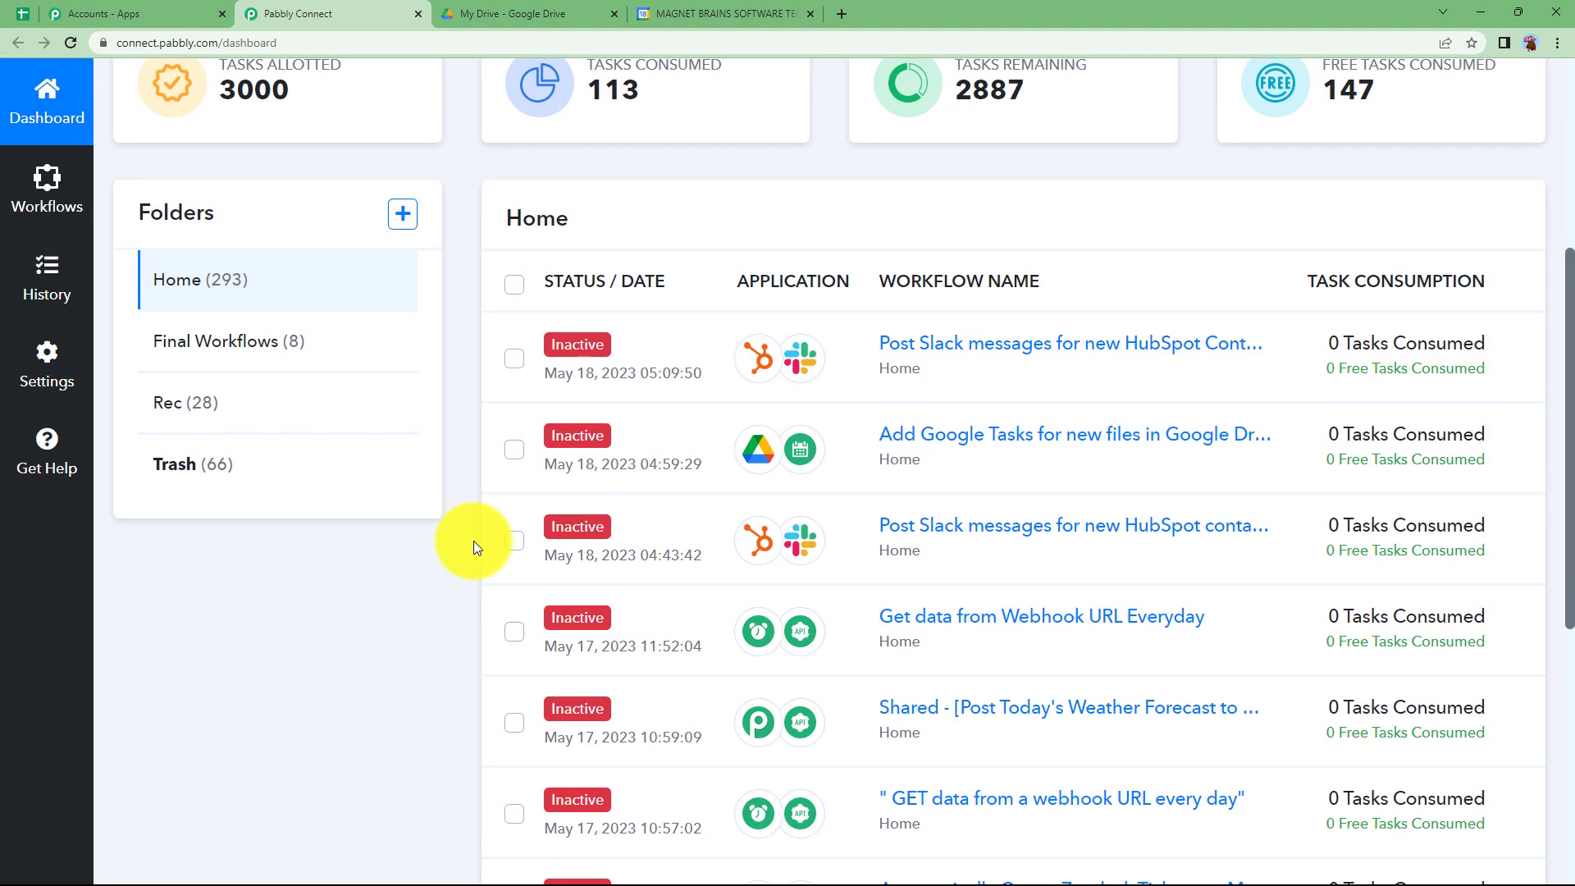
scroll(474, 540, "up", 5)
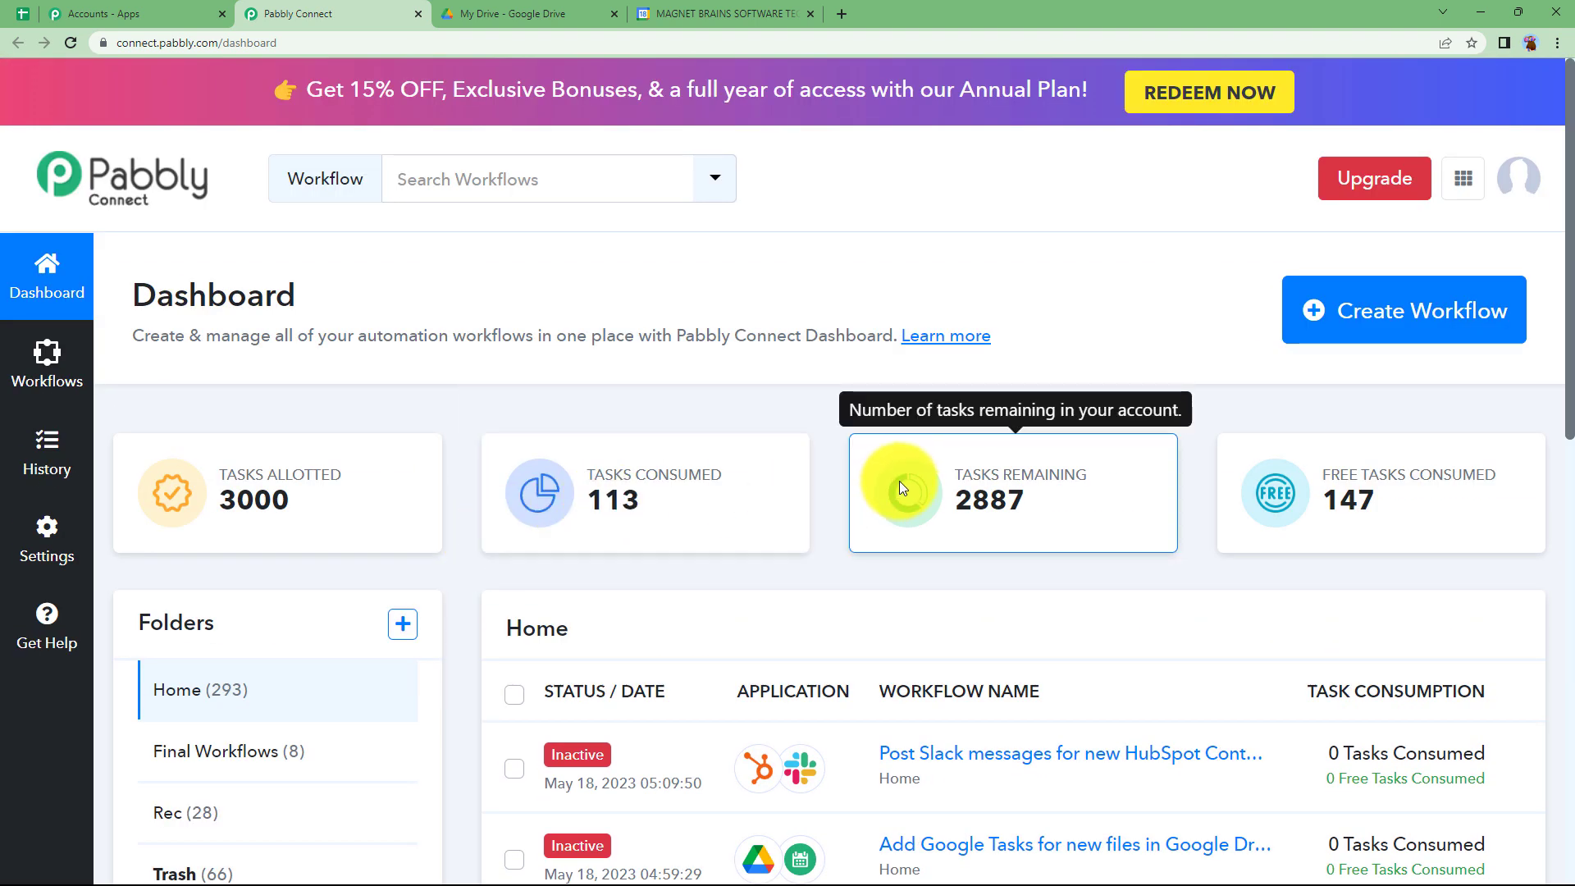
left_click(1410, 337)
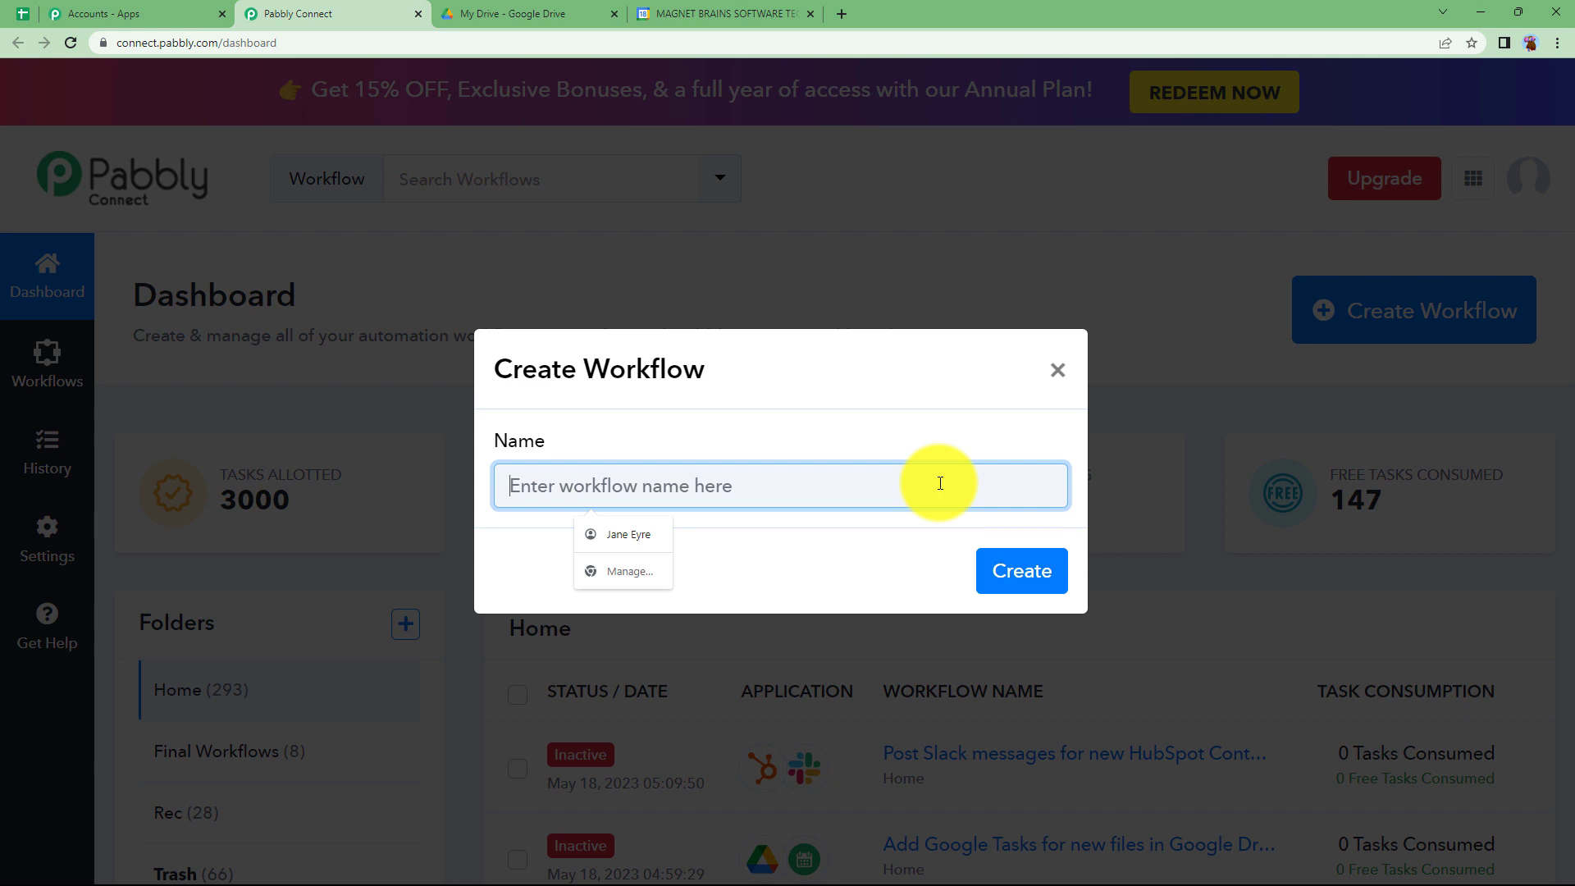
type("Add Google")
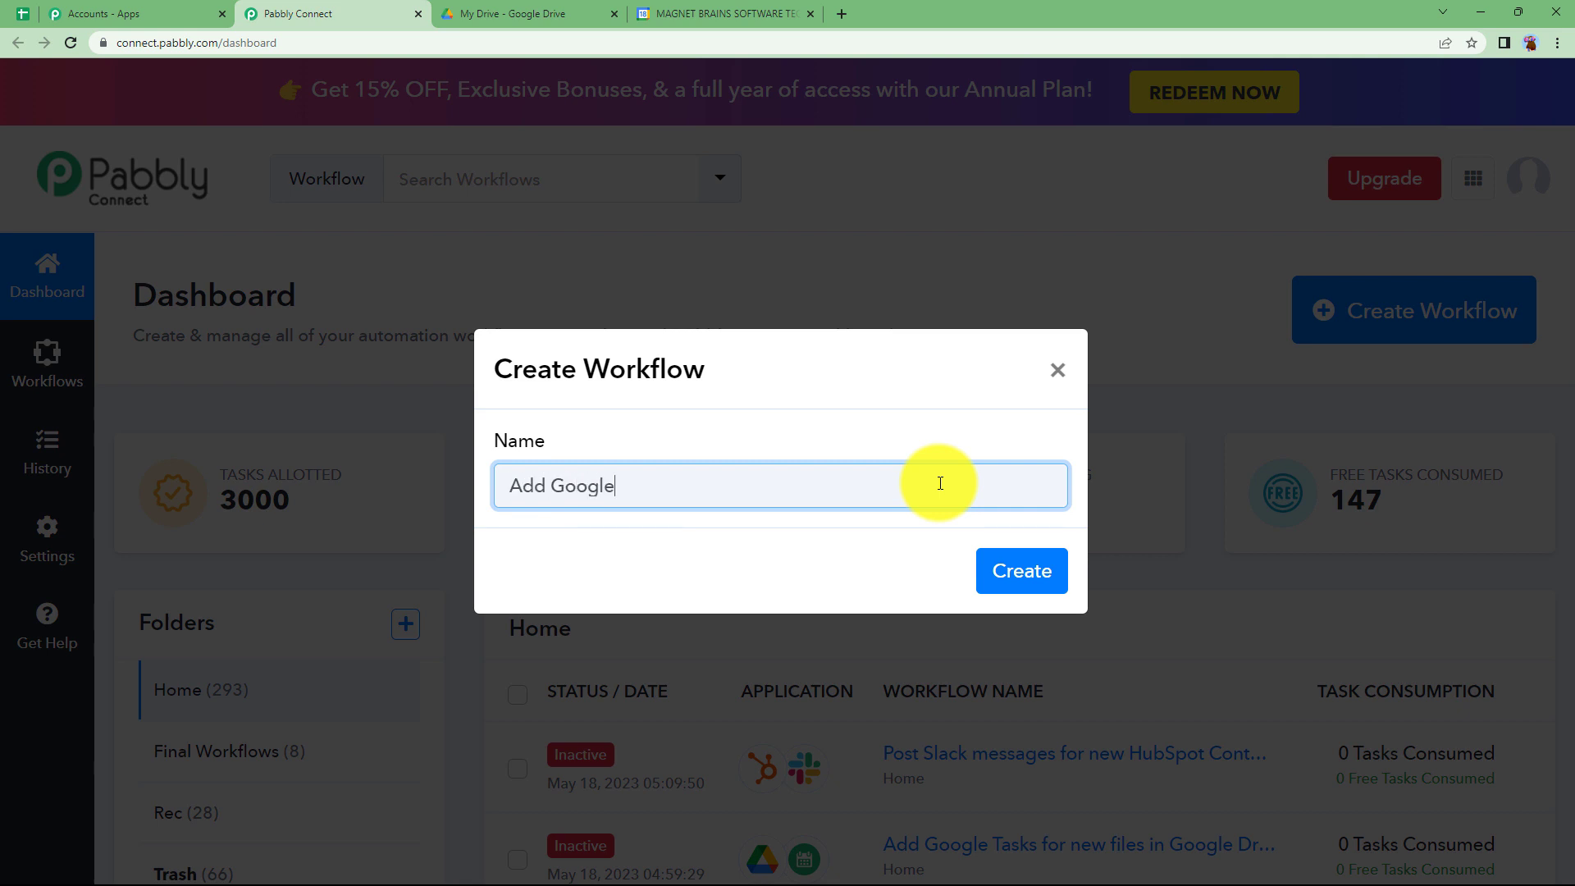
type(" Tasks for new files in Google ")
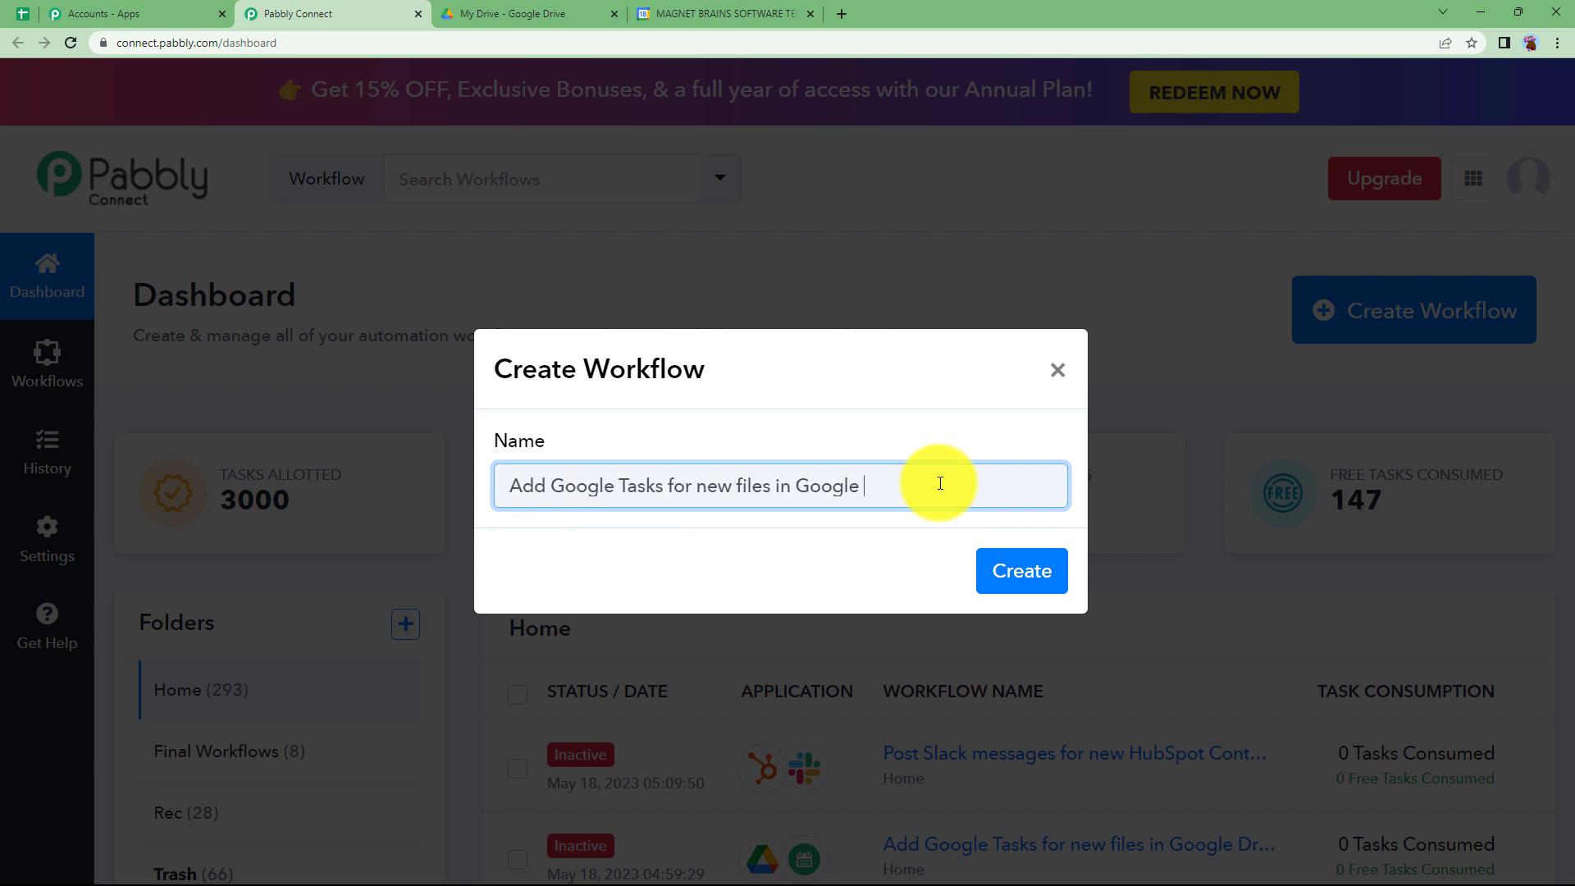
type("Drive")
left_click(1017, 566)
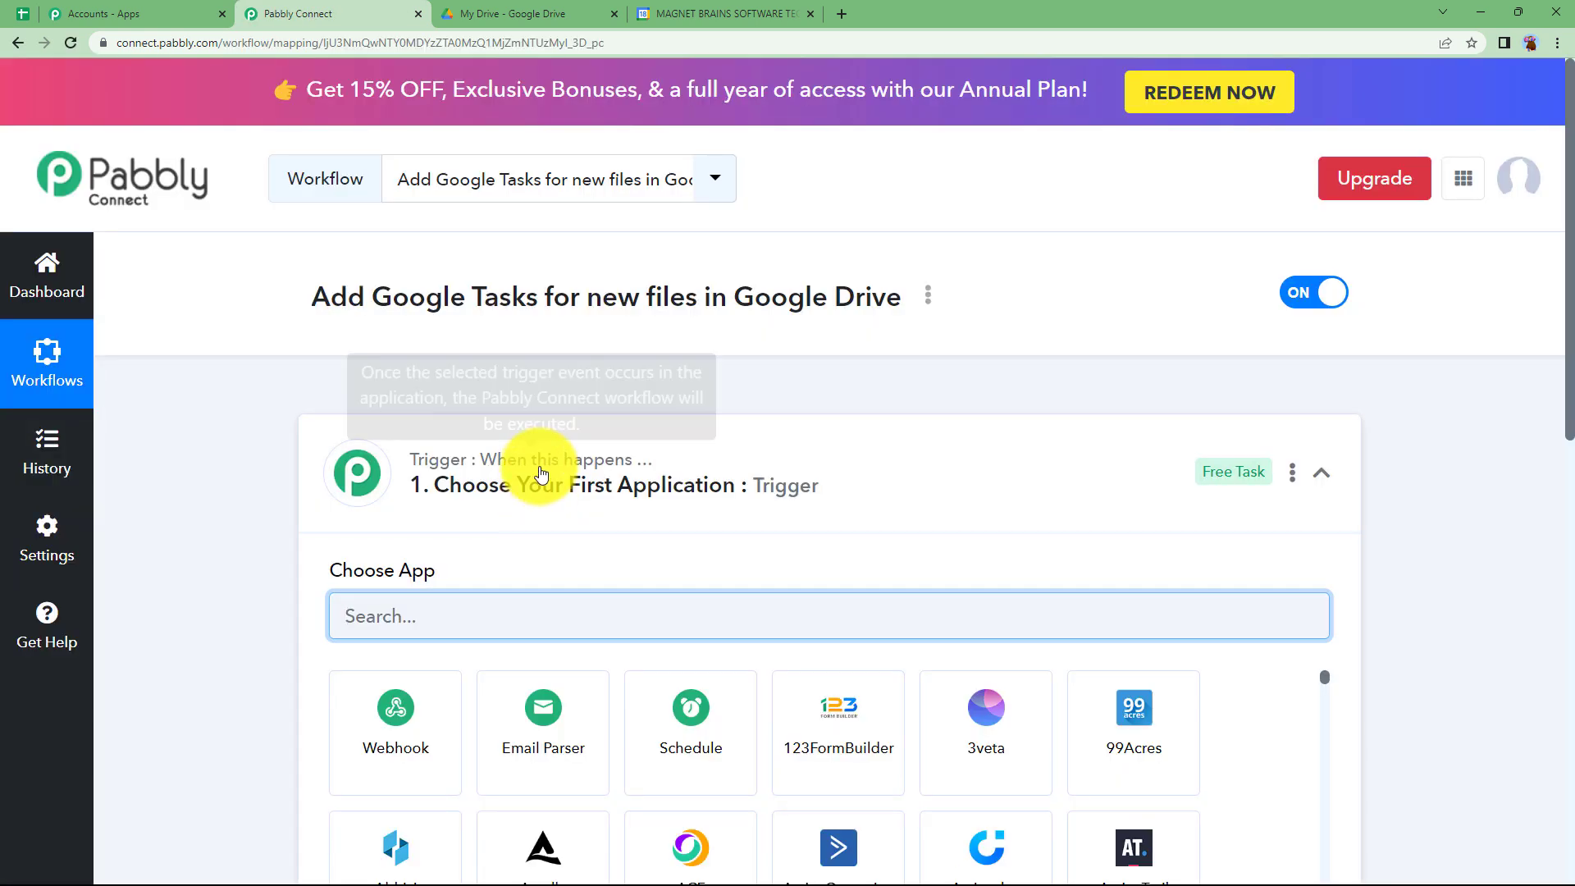
- Look over the My Drive files and the task list in Google Calendar, and return to the workflow in Pabbly Connect
left_click(540, 473)
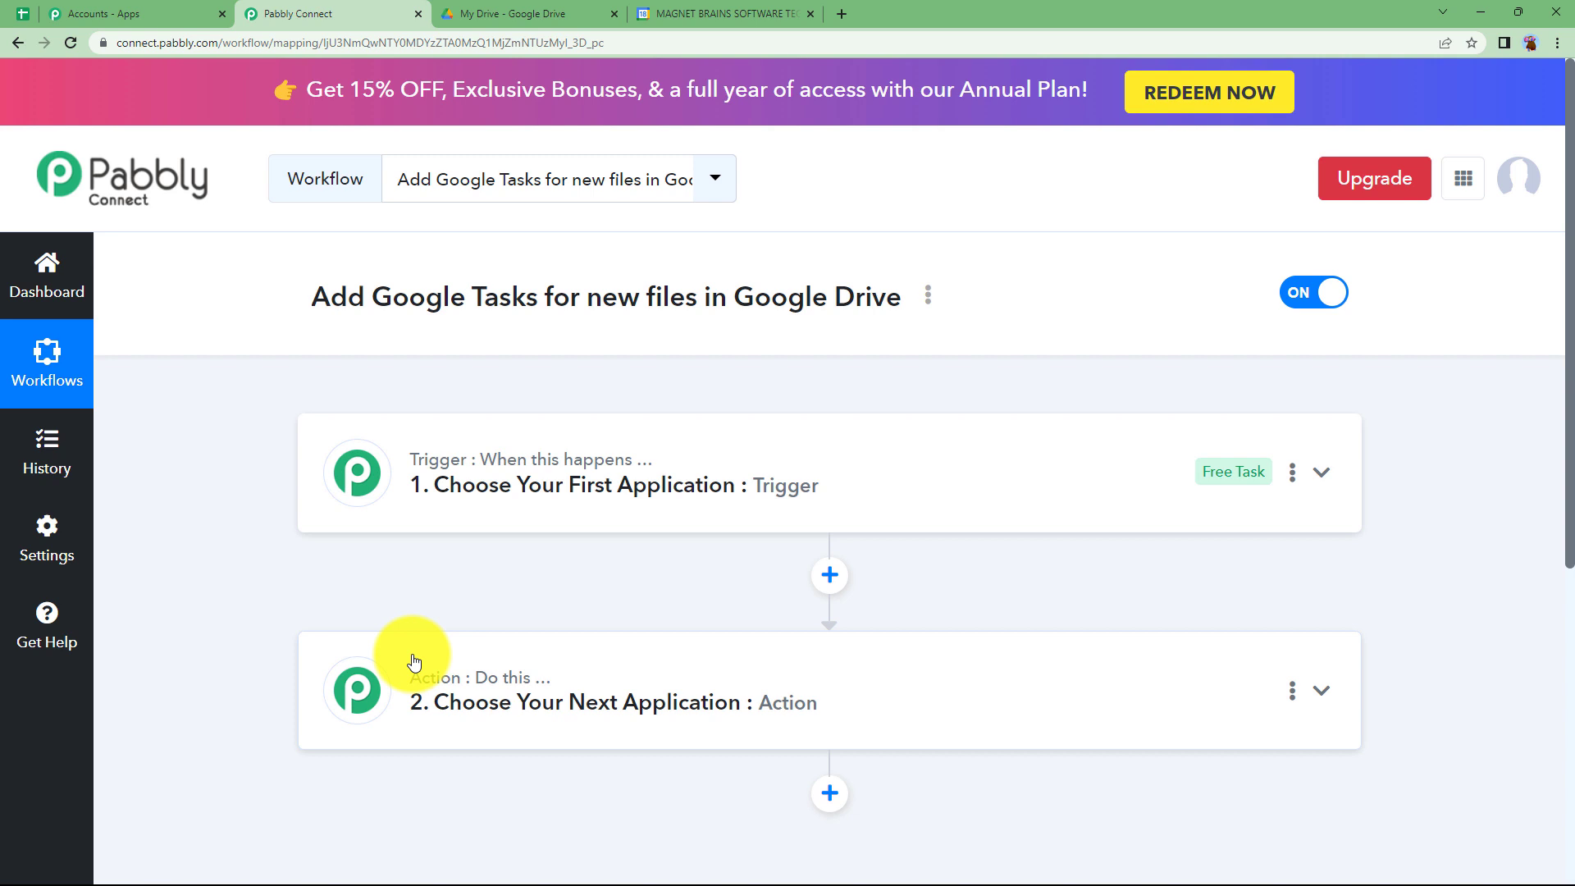
left_click(496, 8)
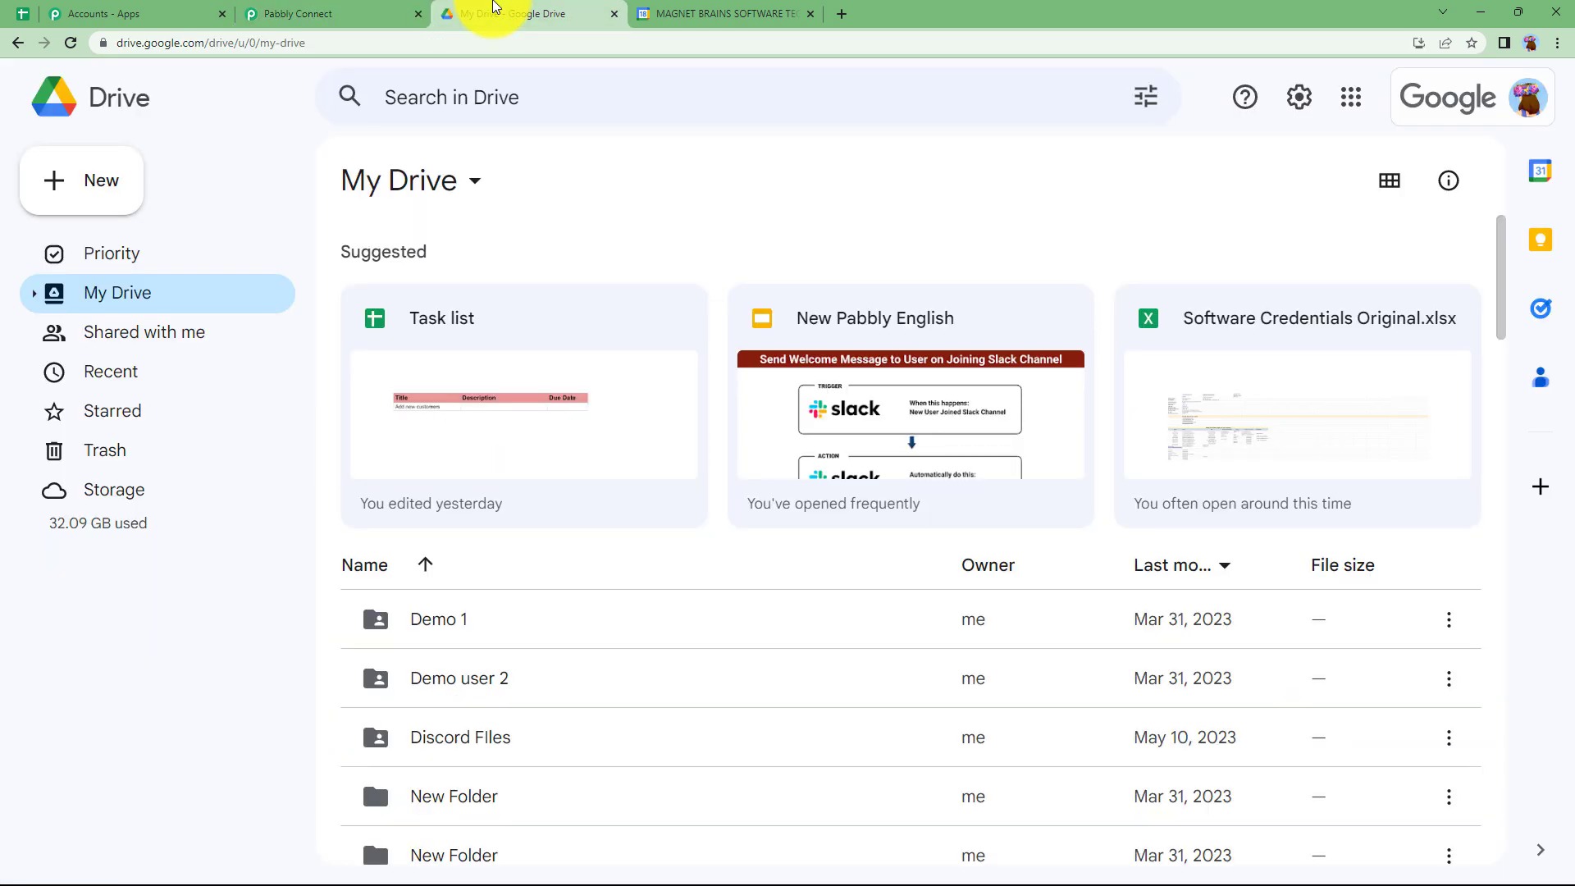
left_click(641, 10)
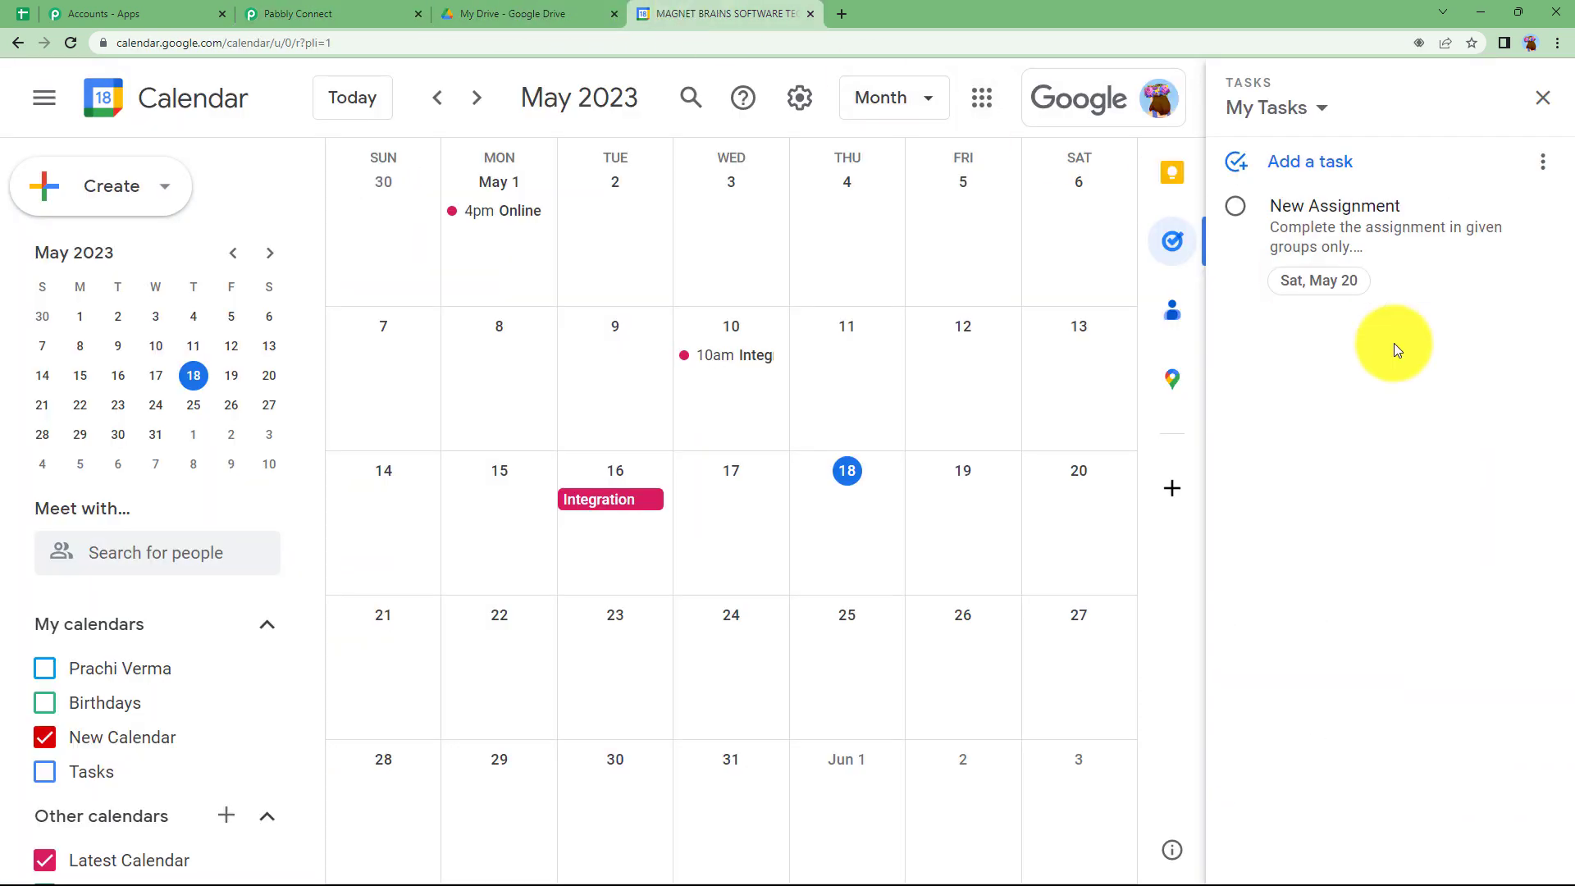
left_click(297, 13)
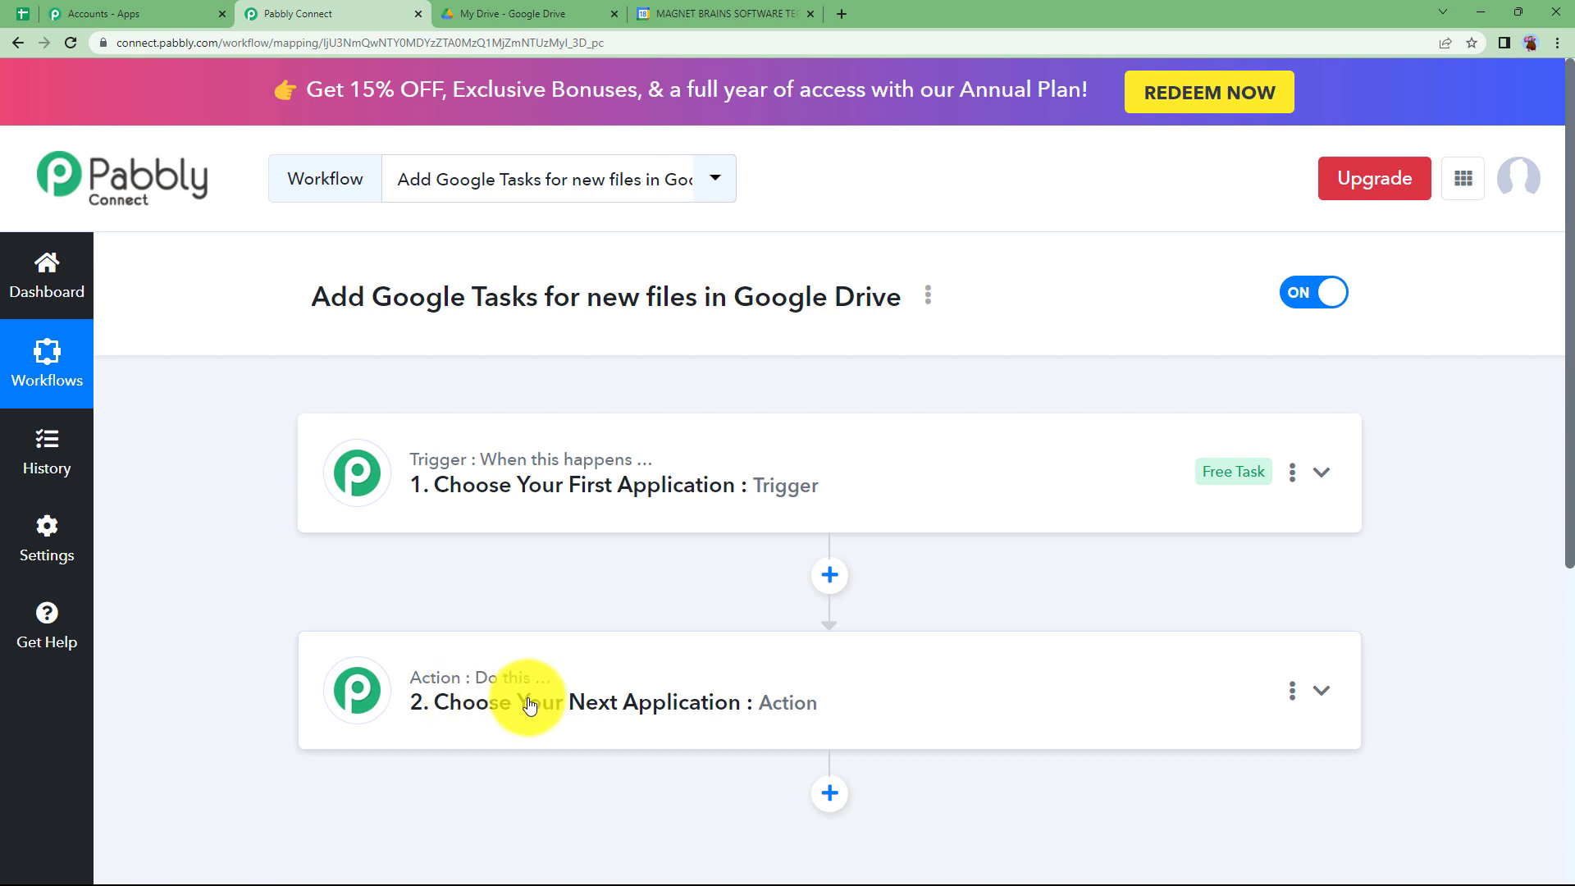
left_click(496, 503)
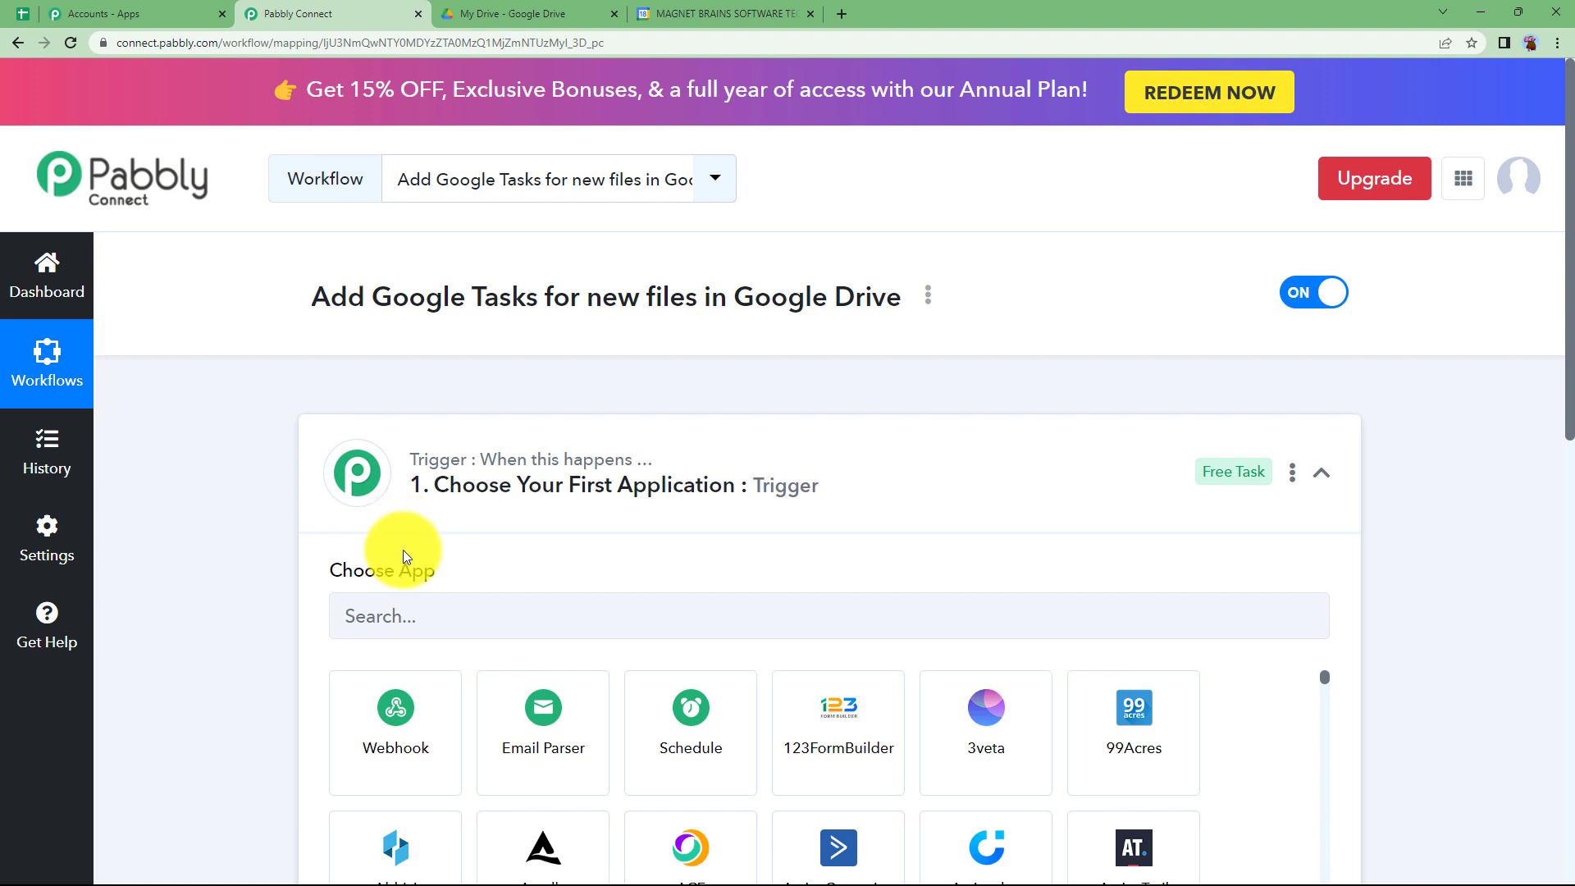
left_click(574, 15)
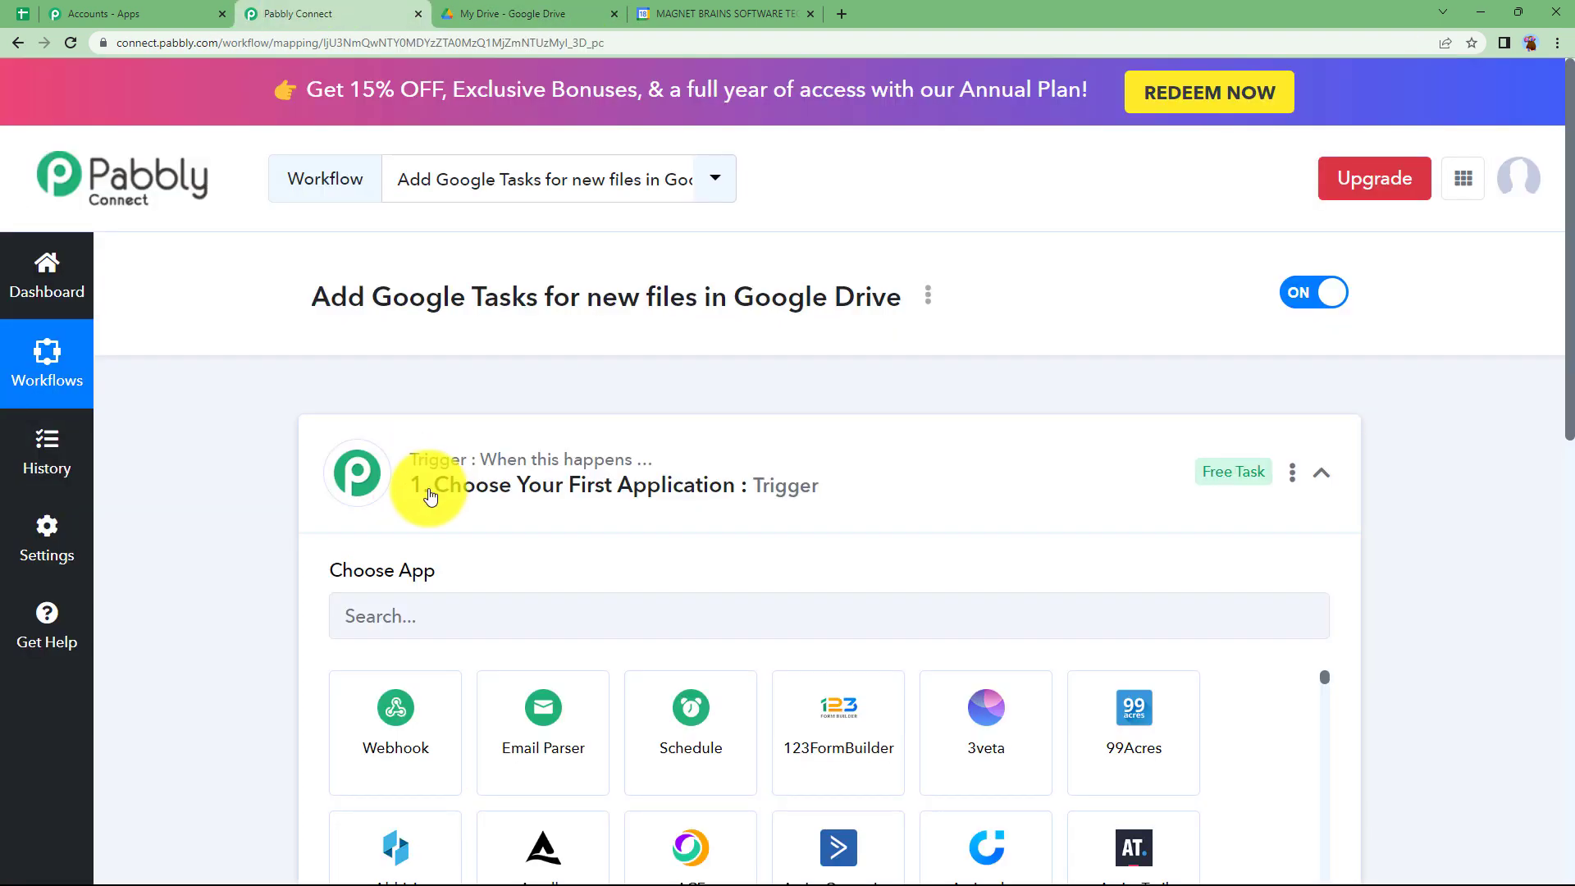
left_click(328, 14)
left_click(464, 479)
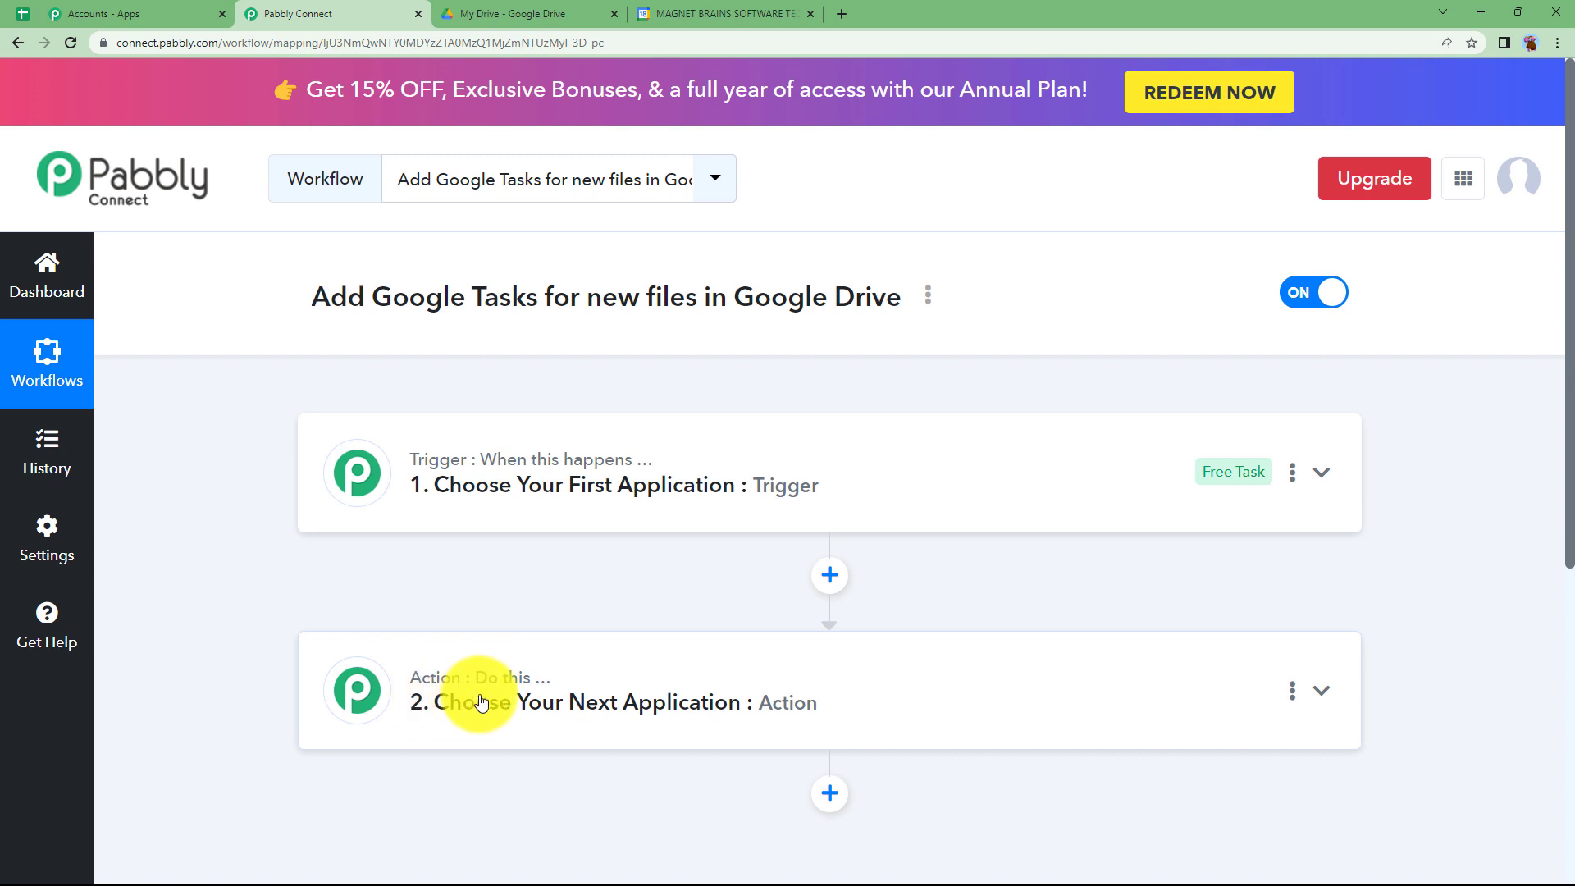
- Set the workflow's trigger application to Google Drive with New File as the trigger event
left_click(545, 491)
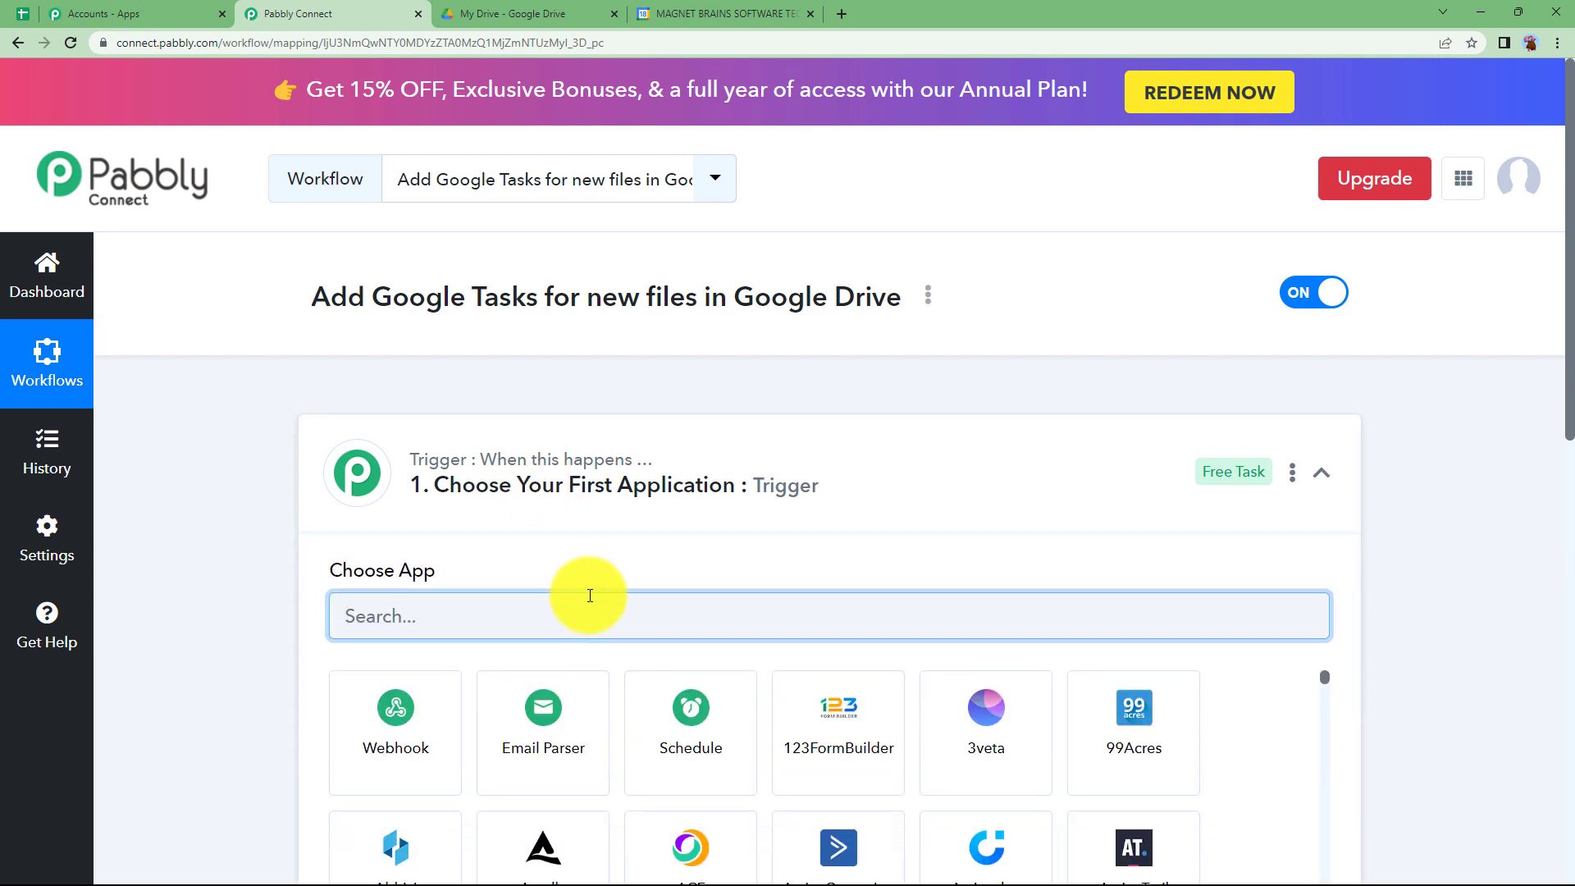
type("drive")
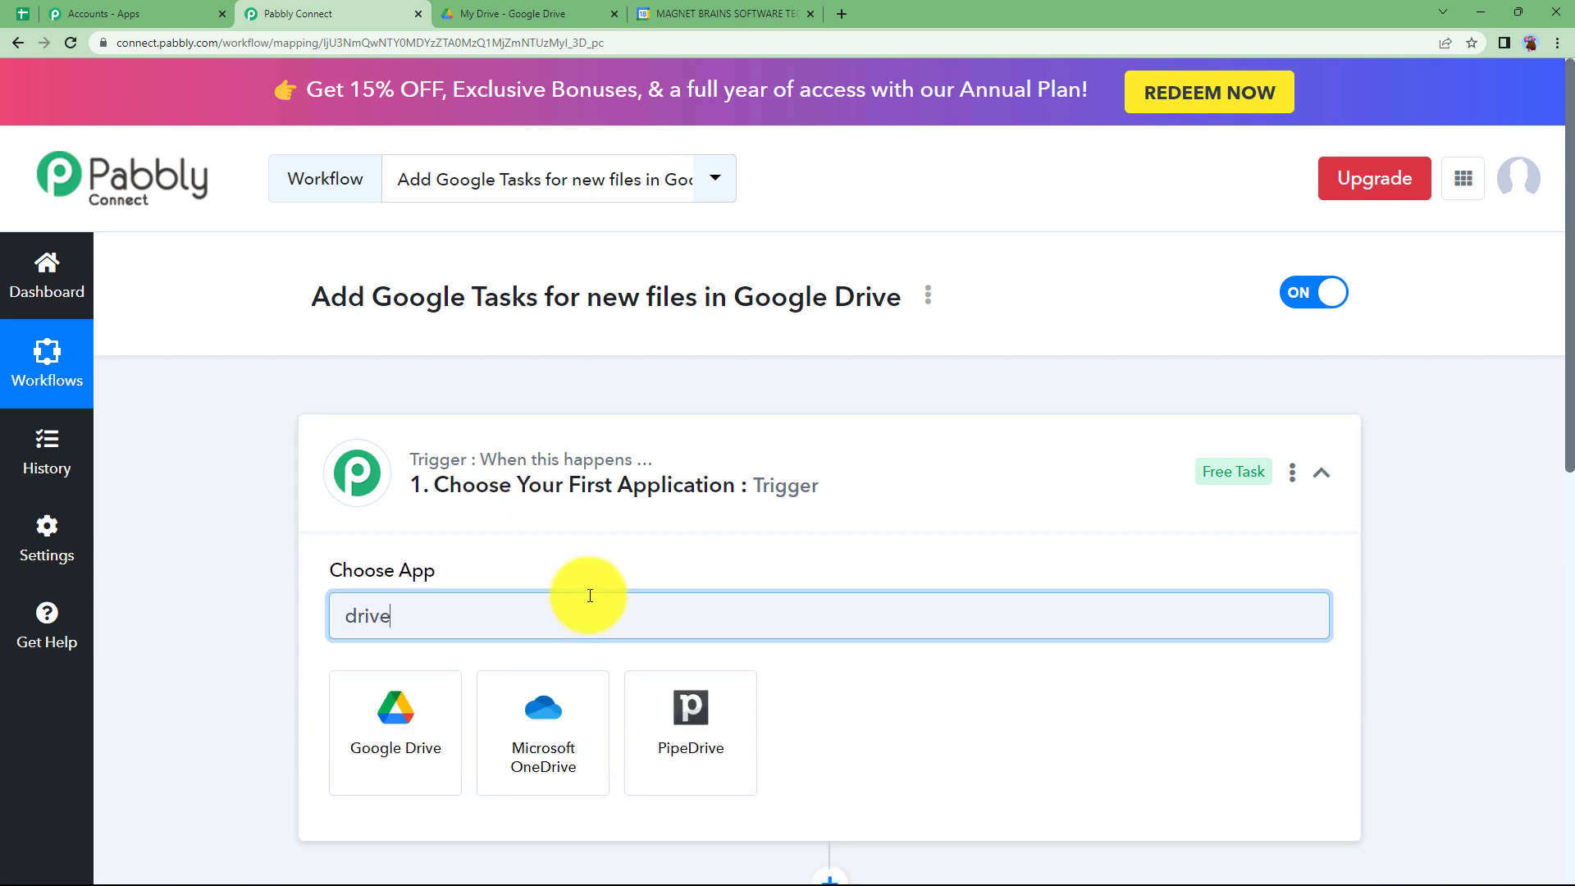
left_click(416, 710)
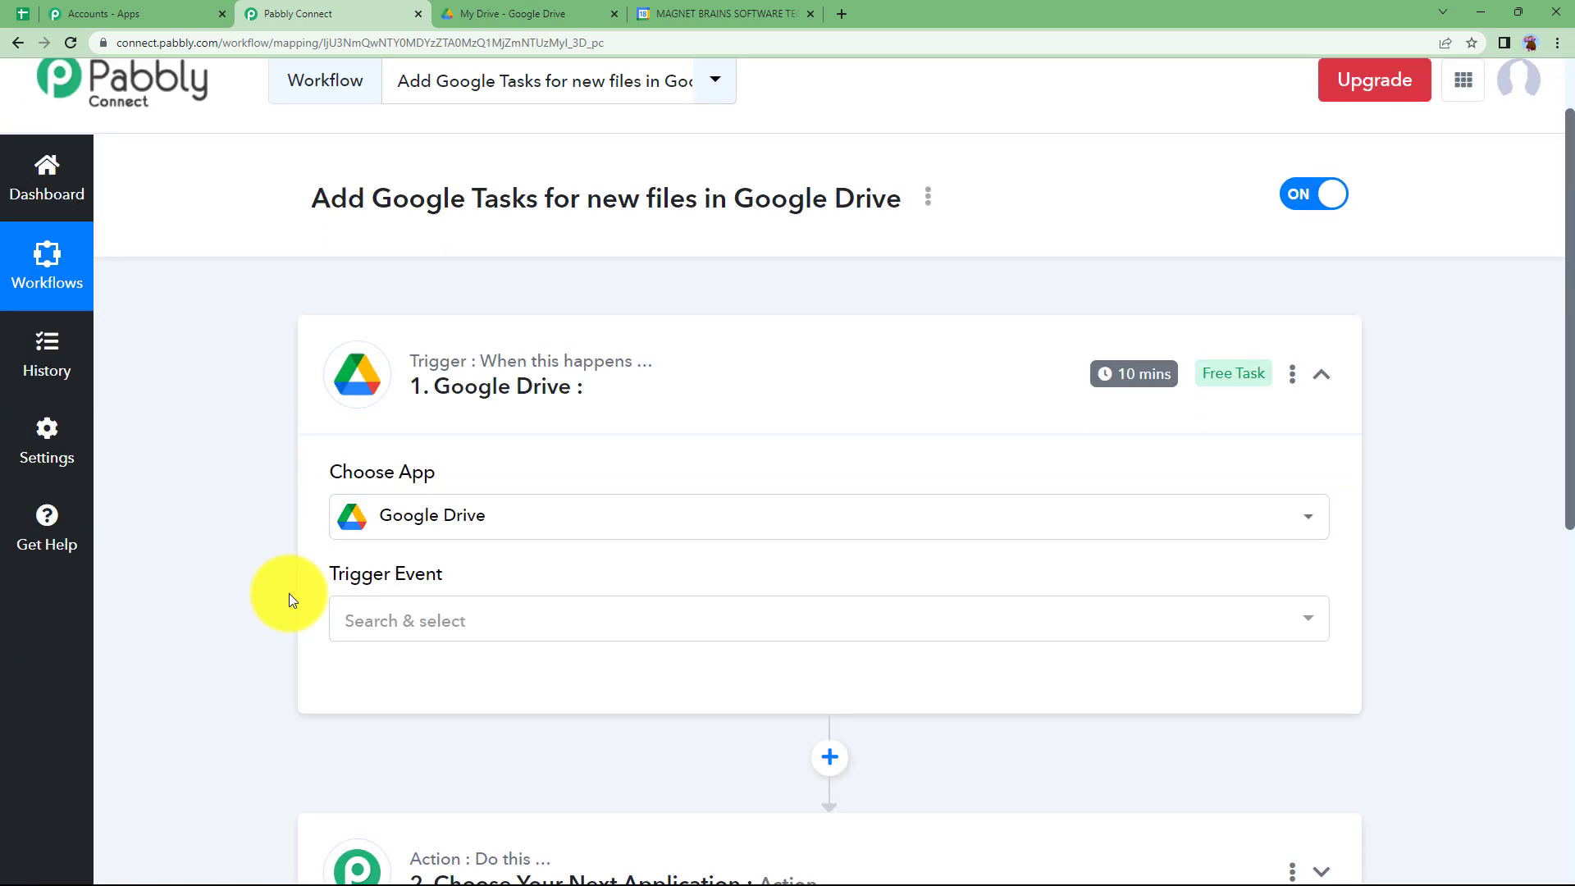
scroll(288, 593, "down", 2)
left_click(352, 555)
left_click(445, 217)
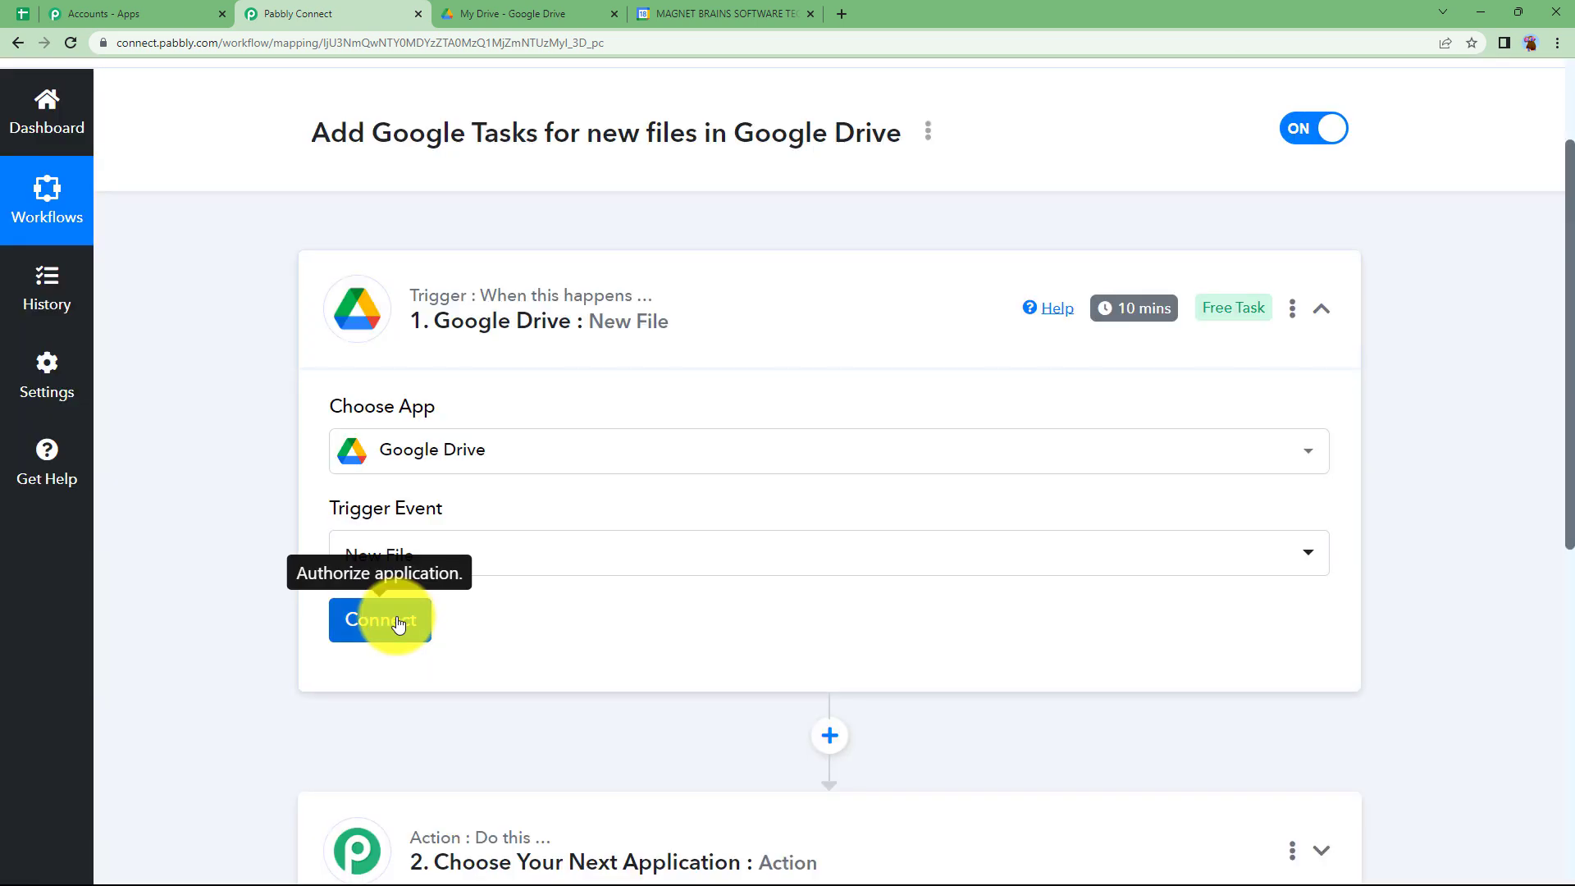
- Connect the Google Drive trigger through a new connection, signing in with the Google account and granting access
left_click(399, 623)
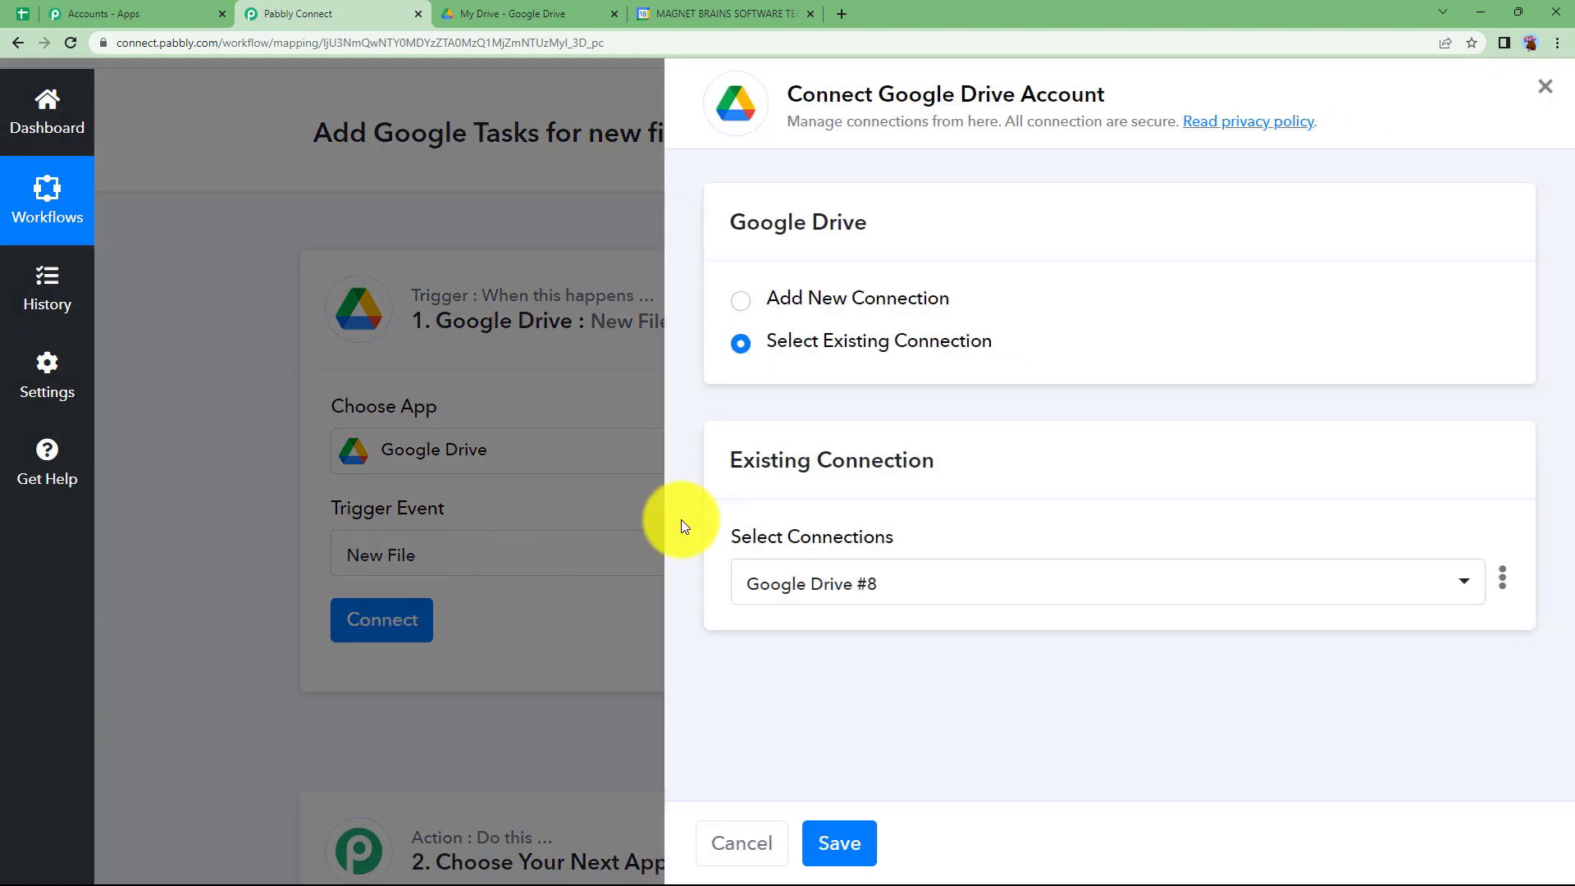
left_click(892, 300)
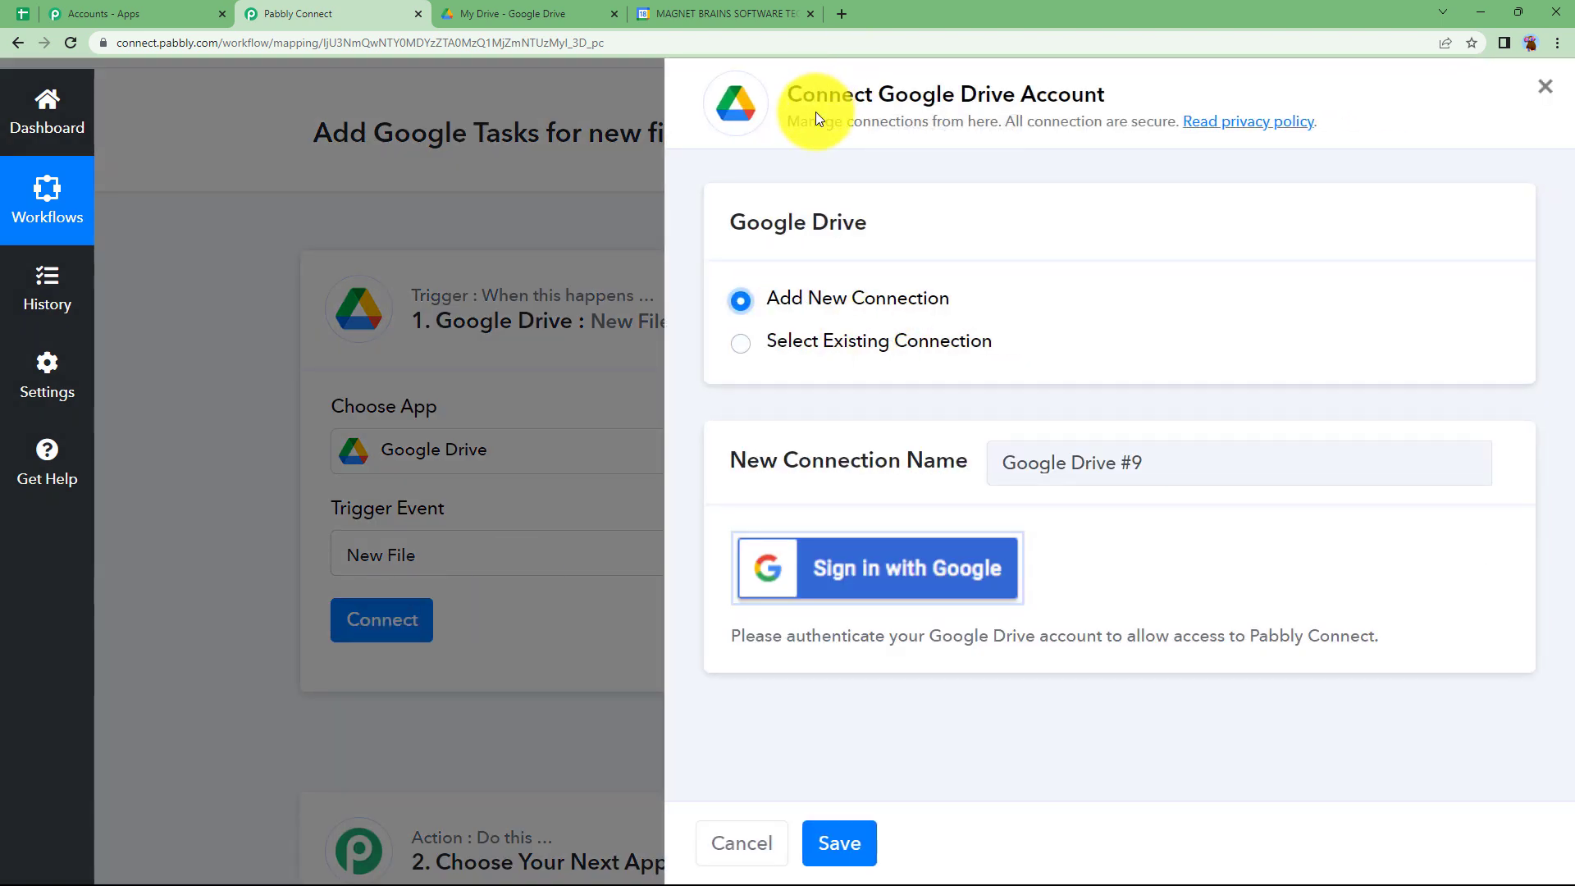
left_click(823, 554)
left_click(223, 348)
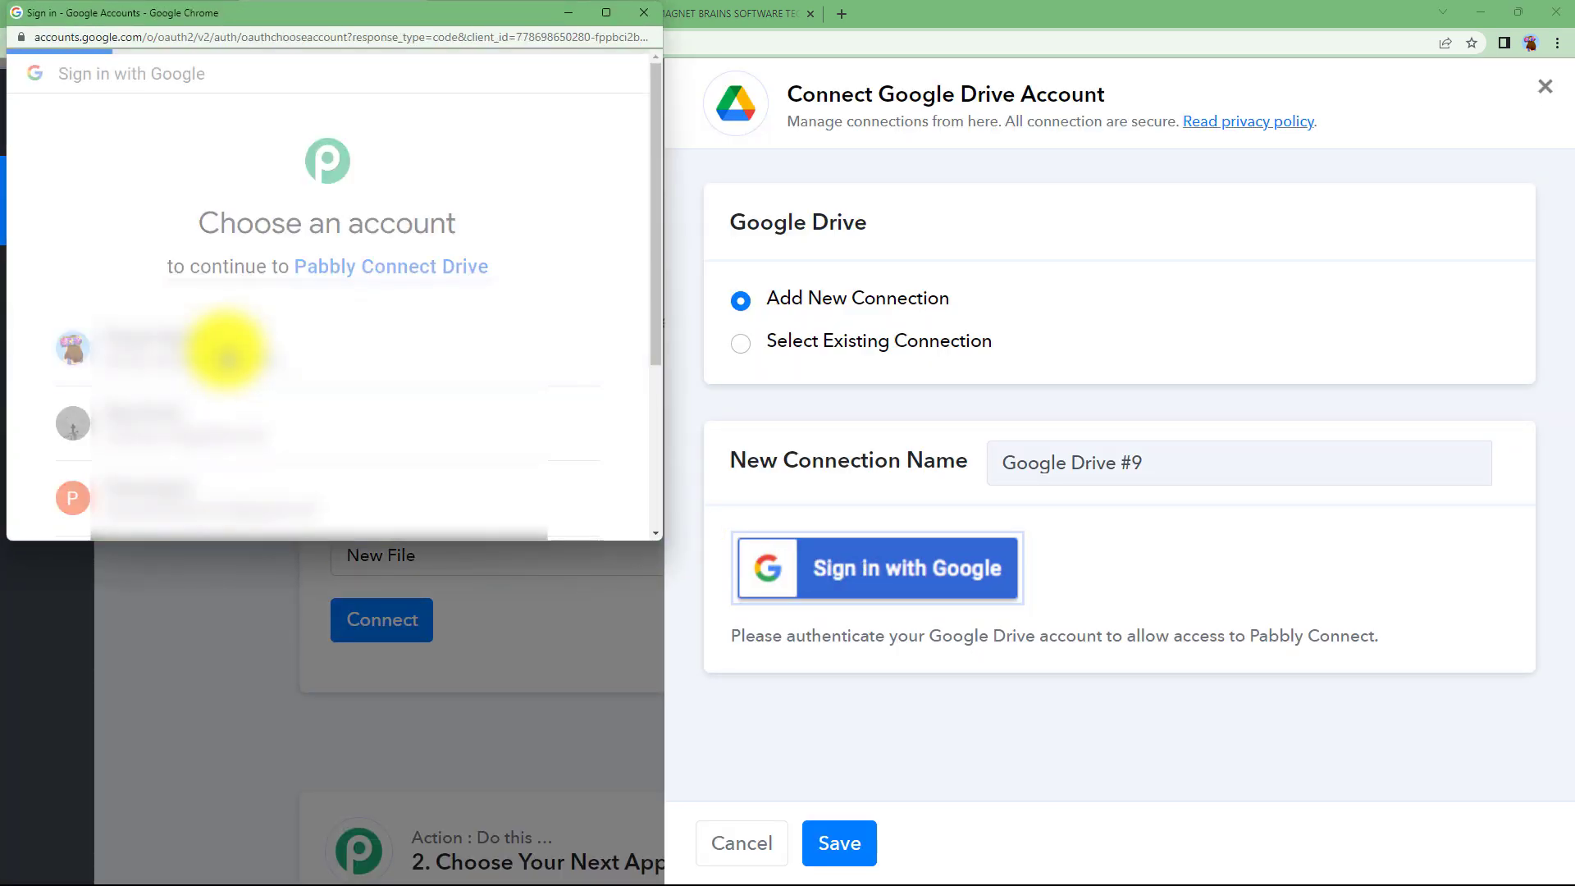
left_click(472, 411)
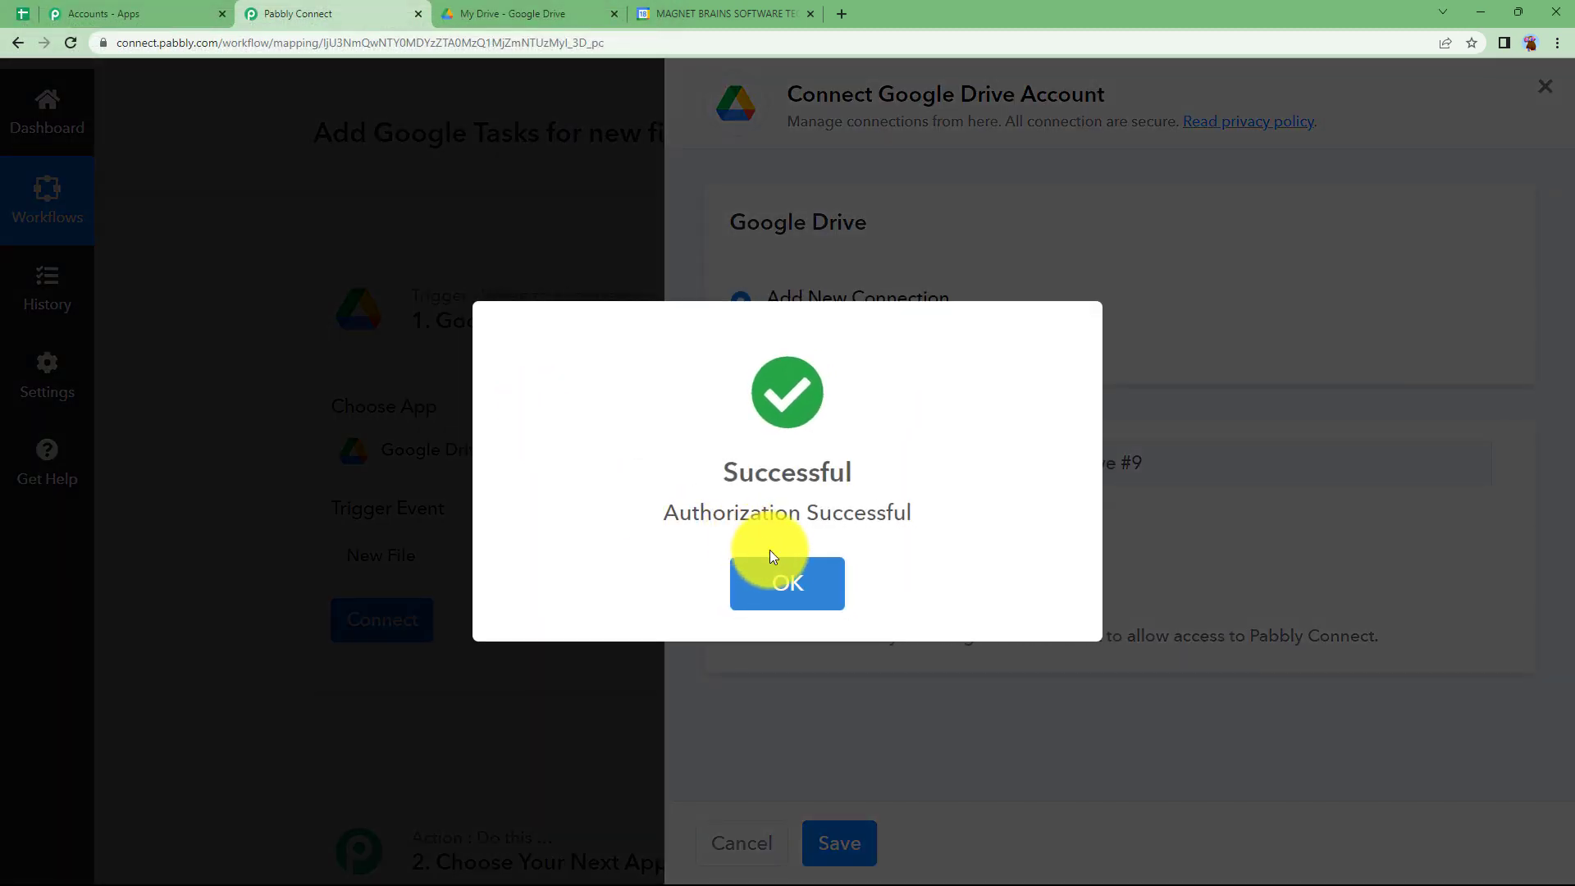
left_click(771, 557)
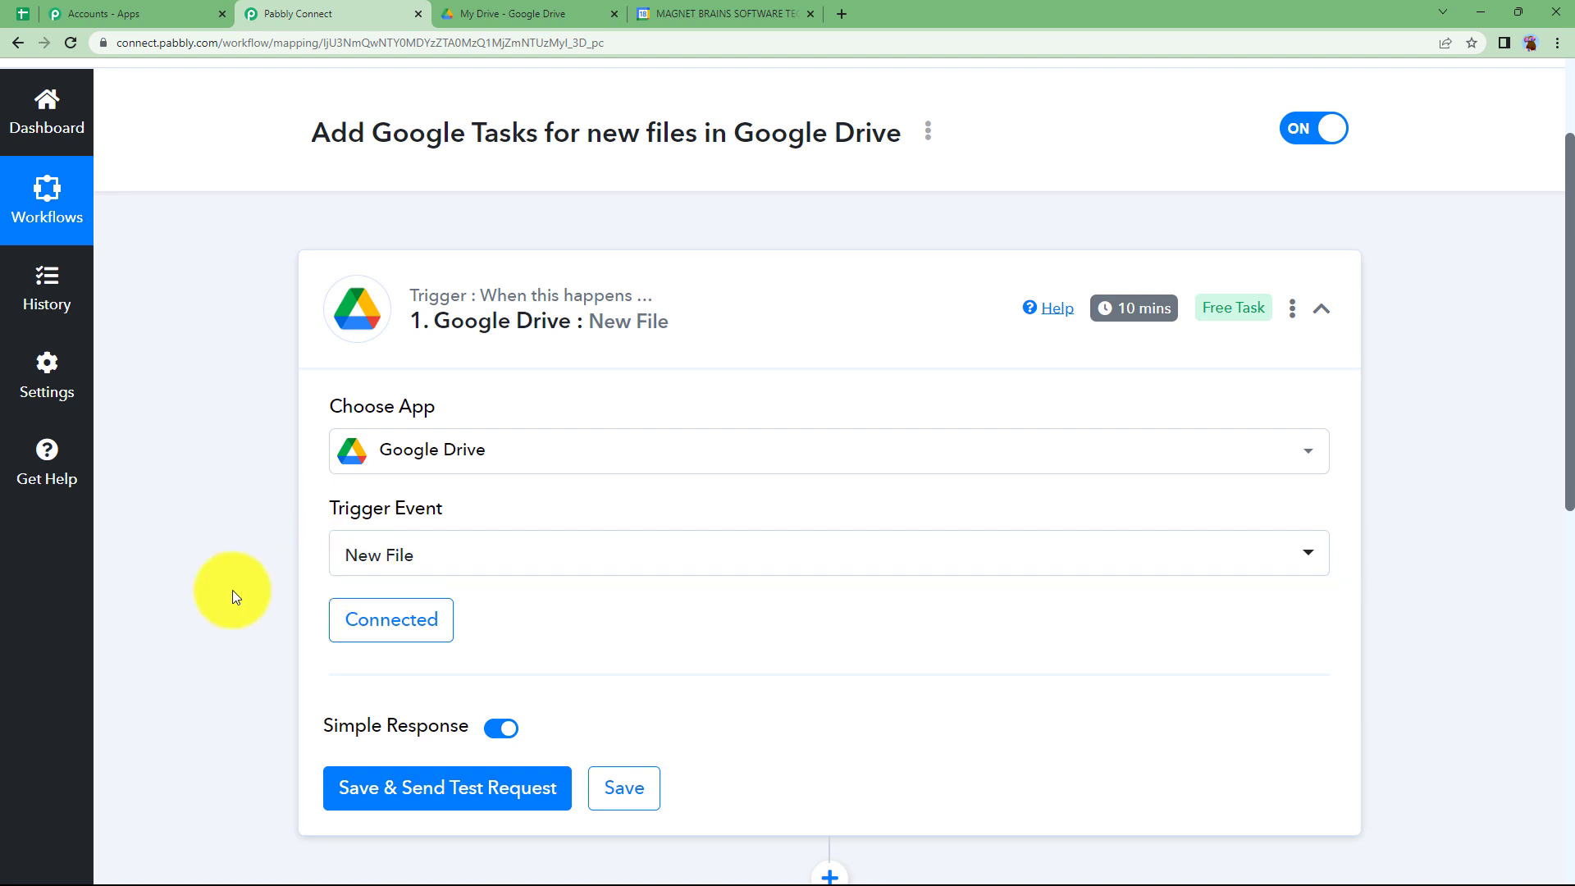
- Switch to Google Drive and upload the PDF file Assignment 1 from the Downloads folder to My Drive
scroll(312, 501, "down", 3)
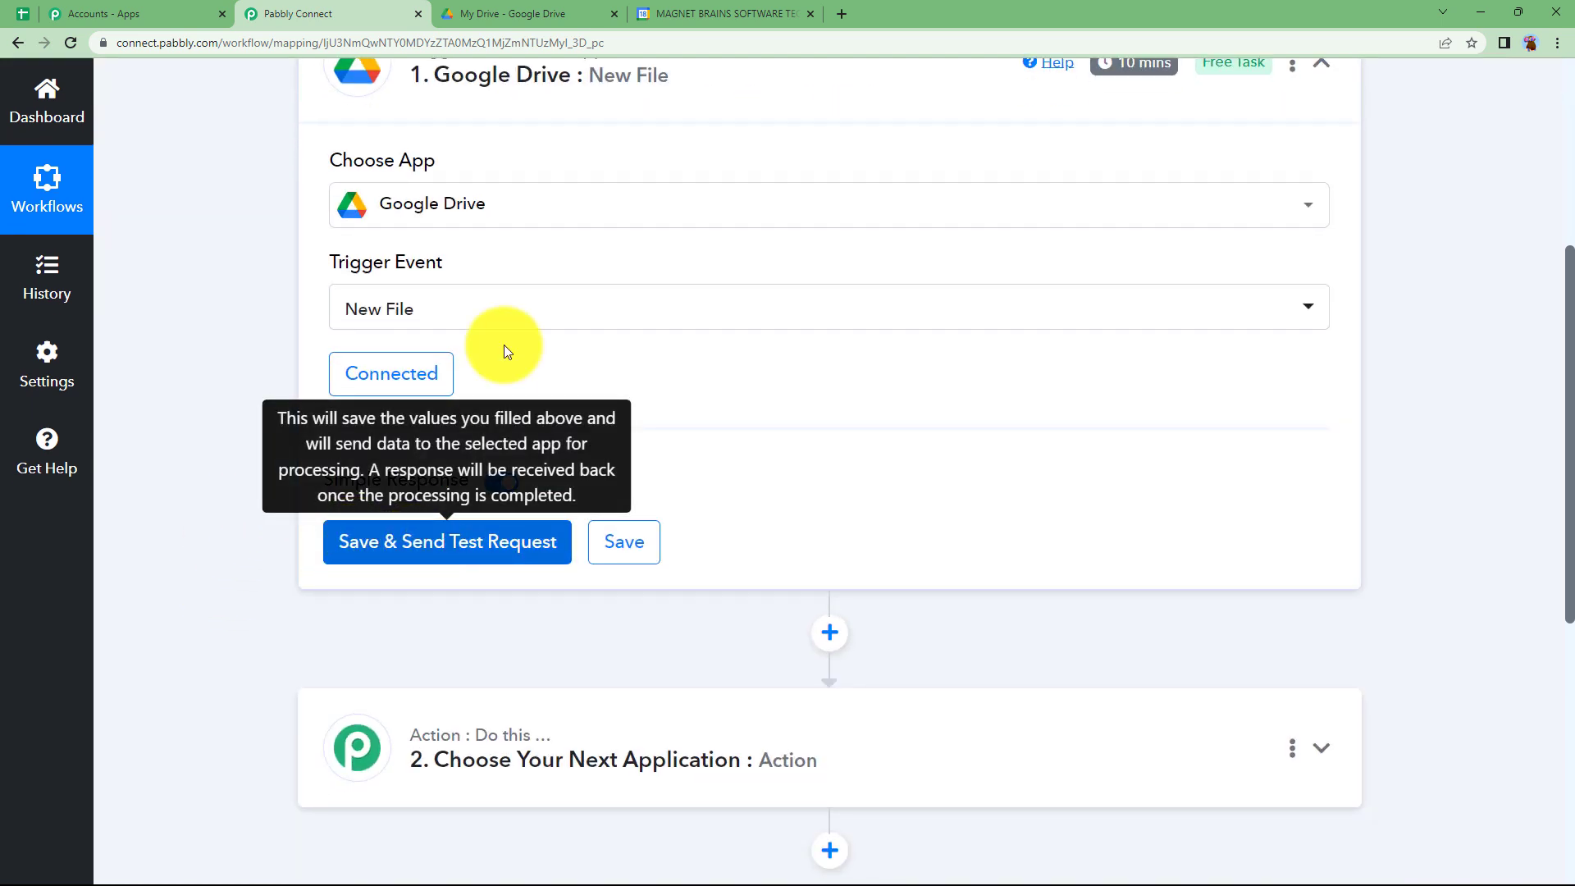
left_click(563, 9)
left_click(92, 173)
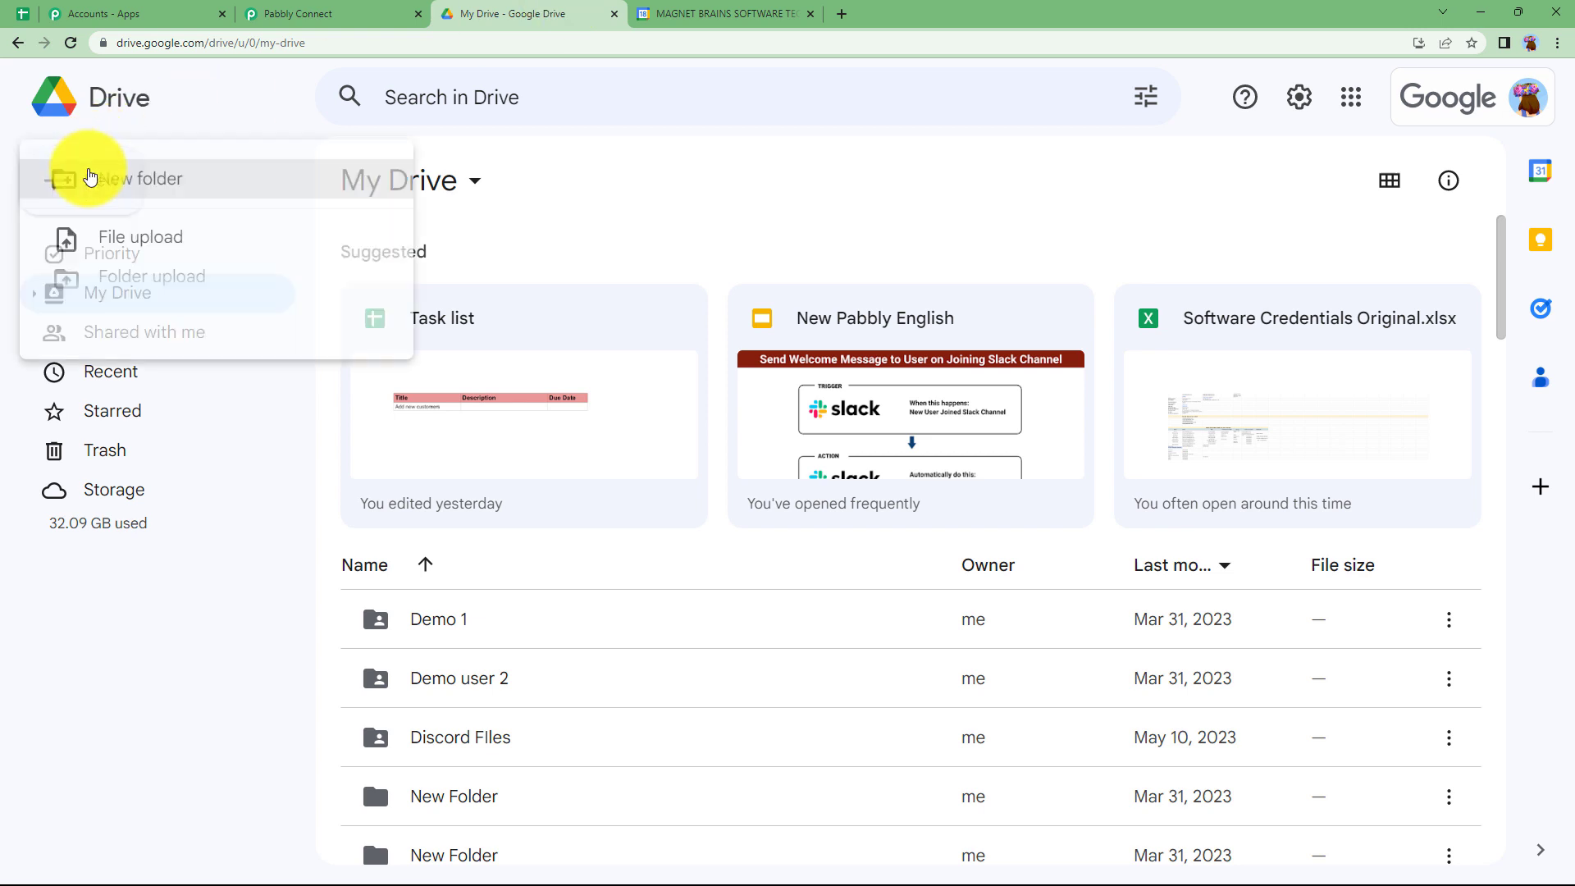
left_click(182, 250)
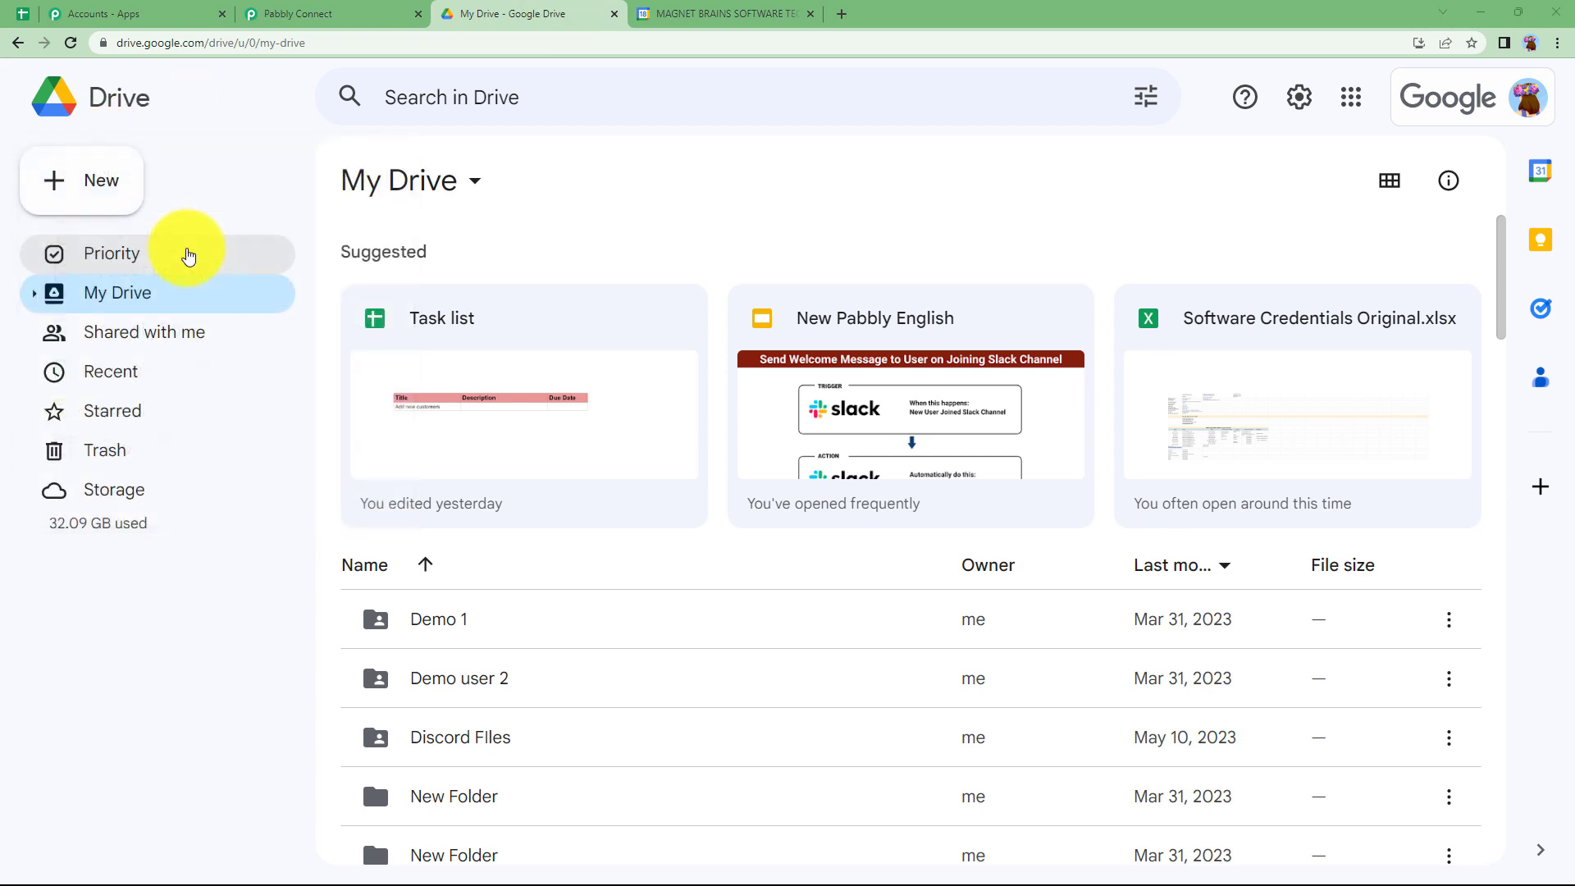
left_click(85, 223)
scroll(299, 221, "down", 4)
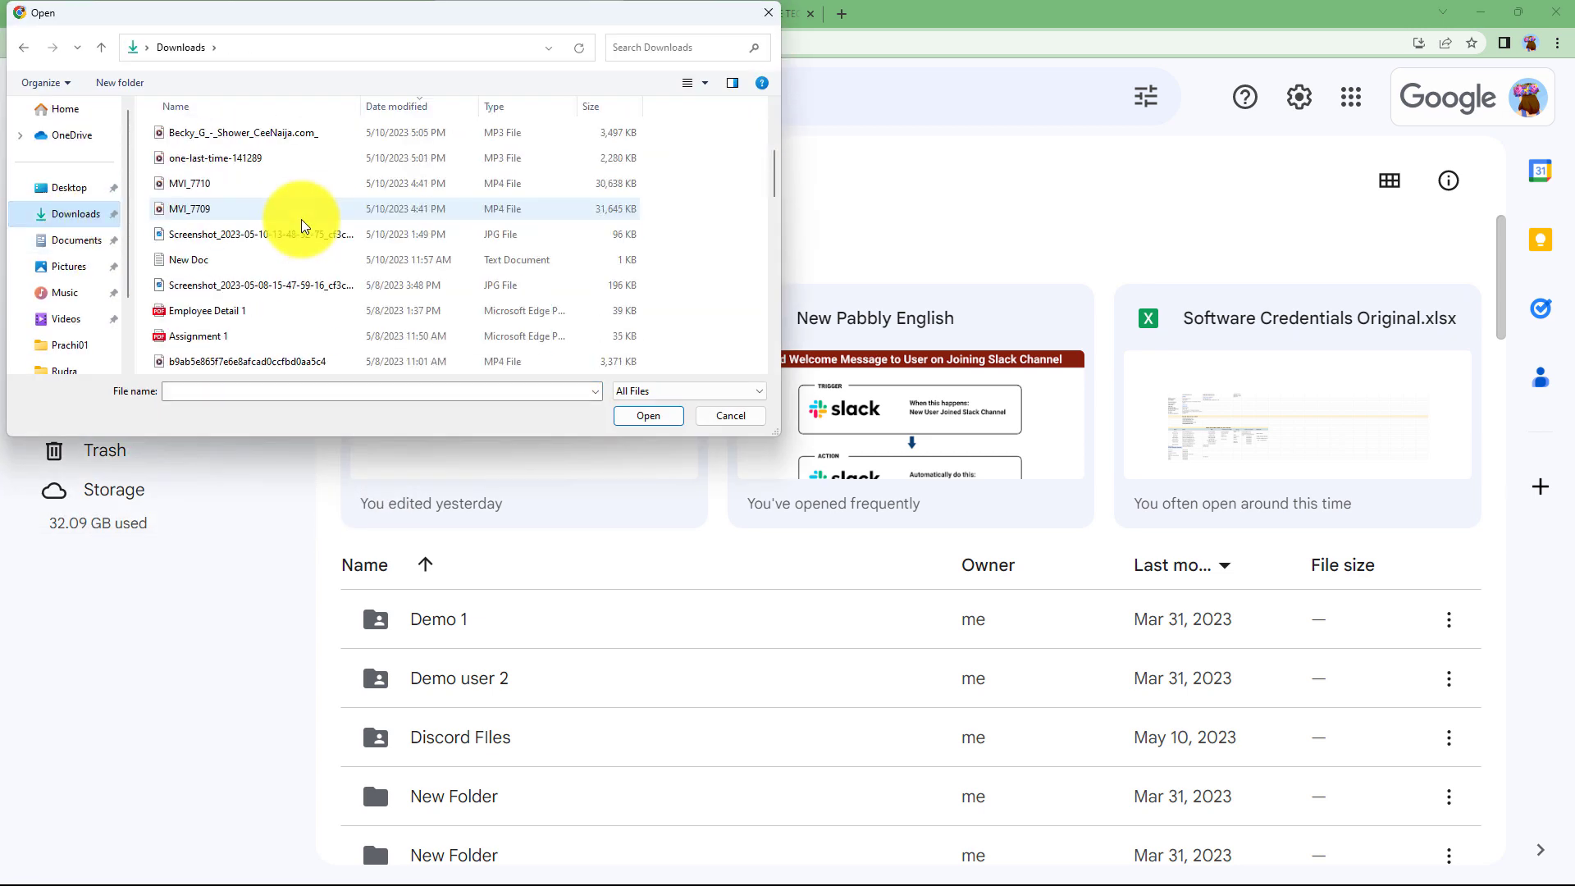
left_click(271, 263)
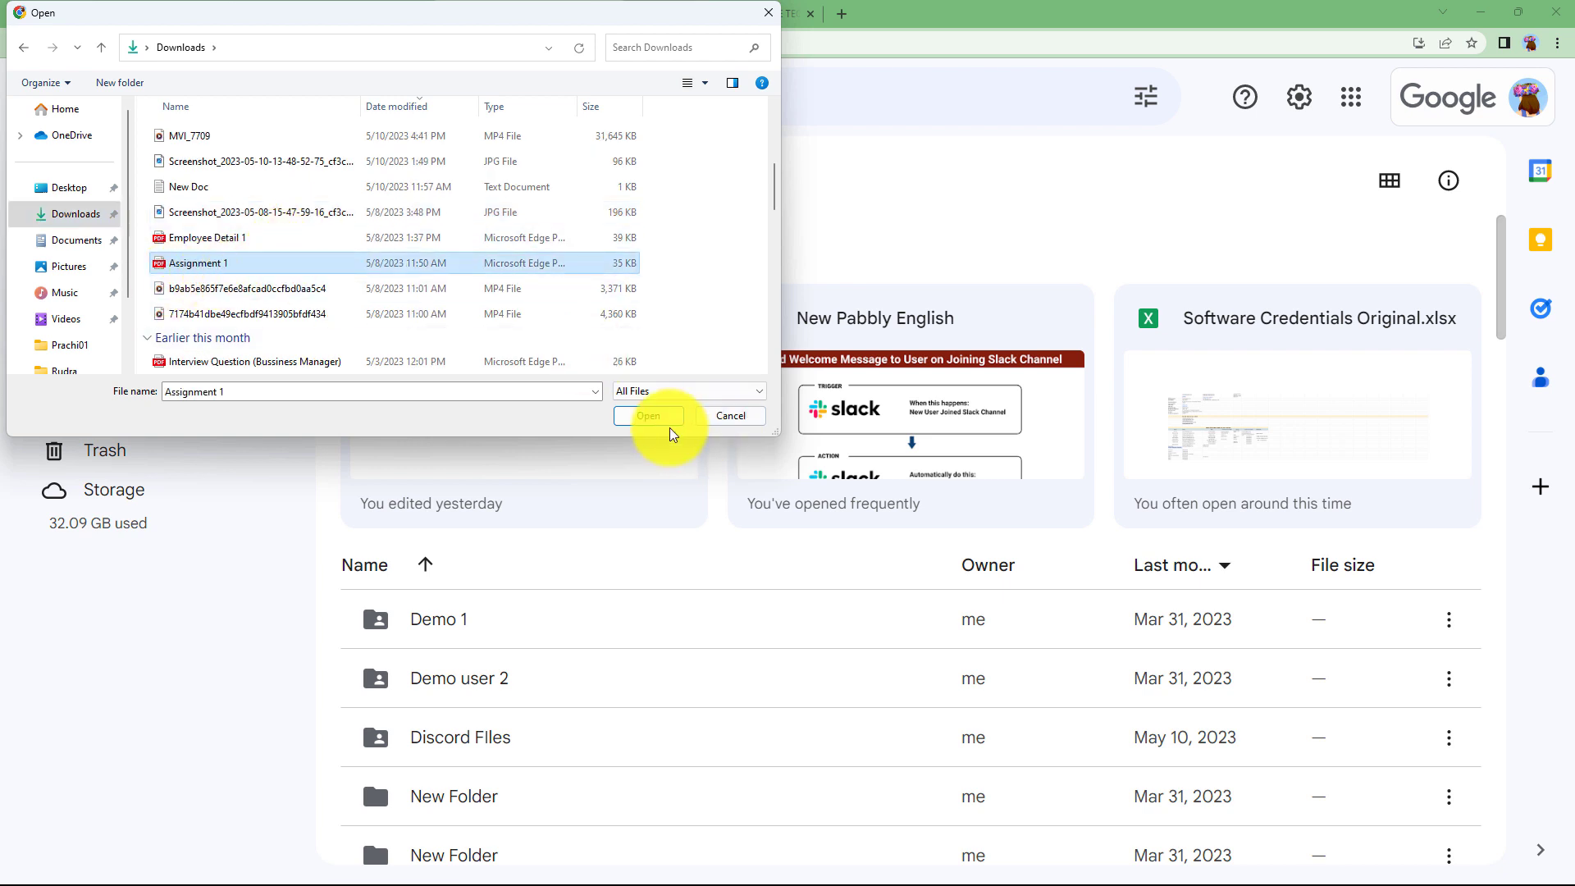
left_click(648, 415)
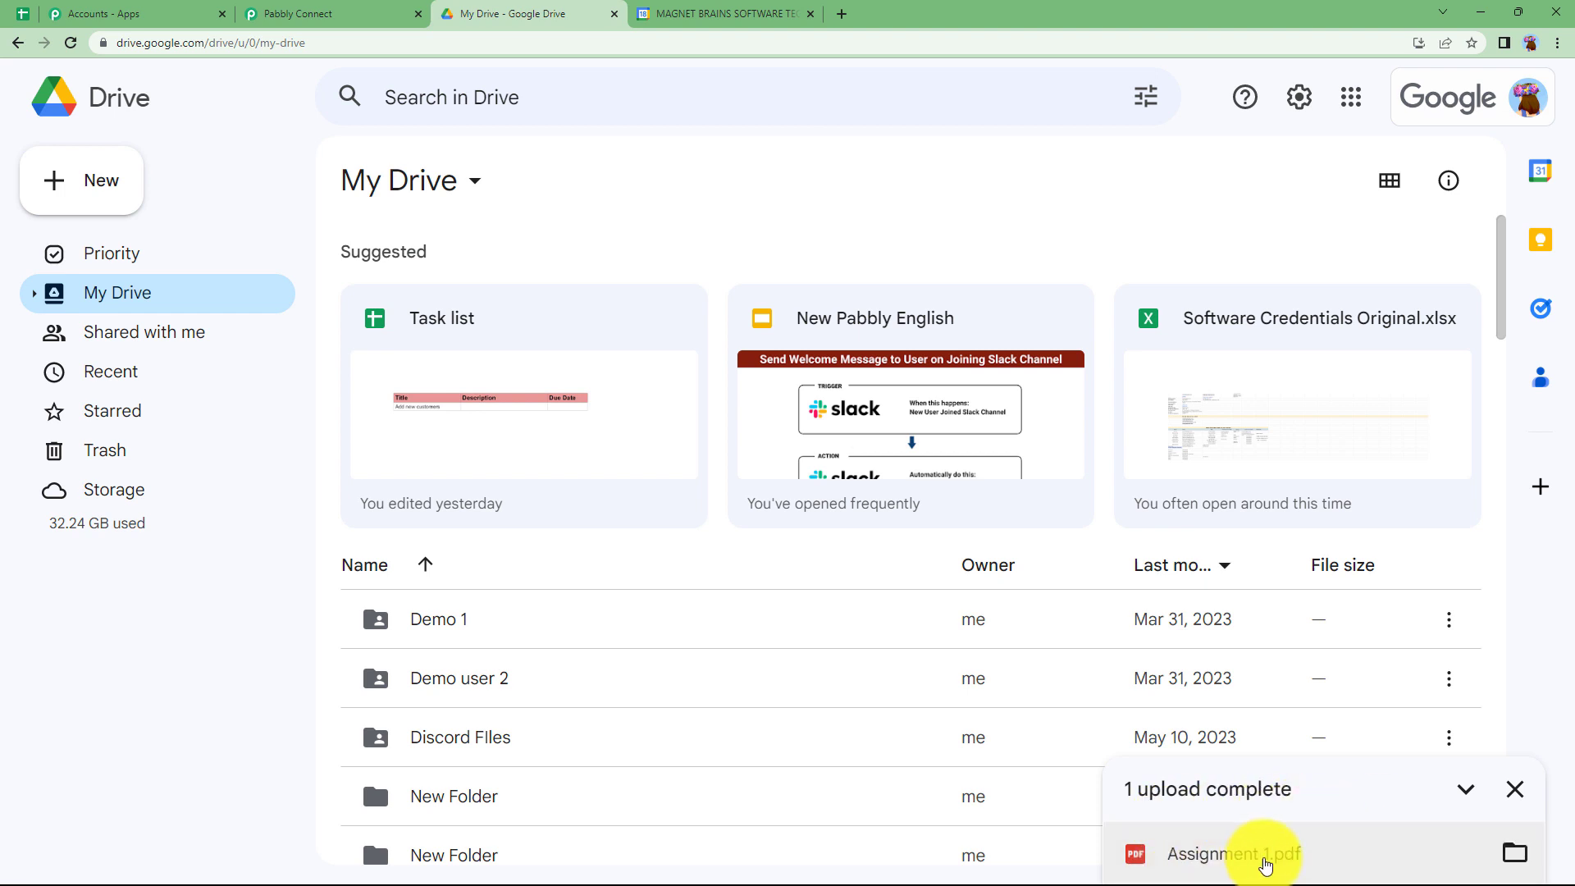
scroll(760, 712, "down", 6)
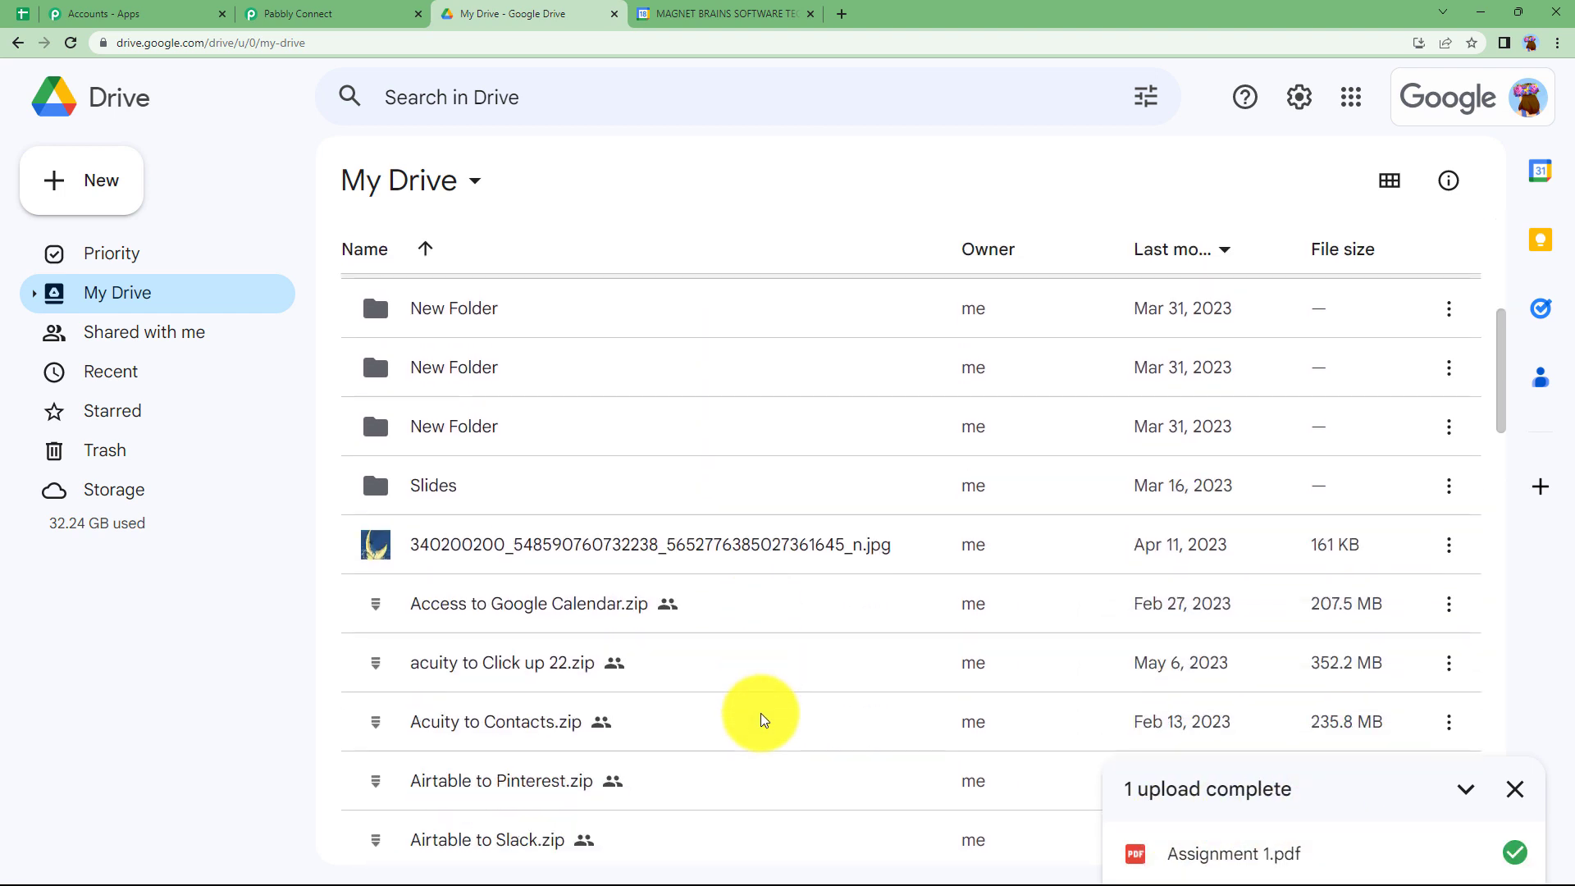
scroll(760, 712, "up", 6)
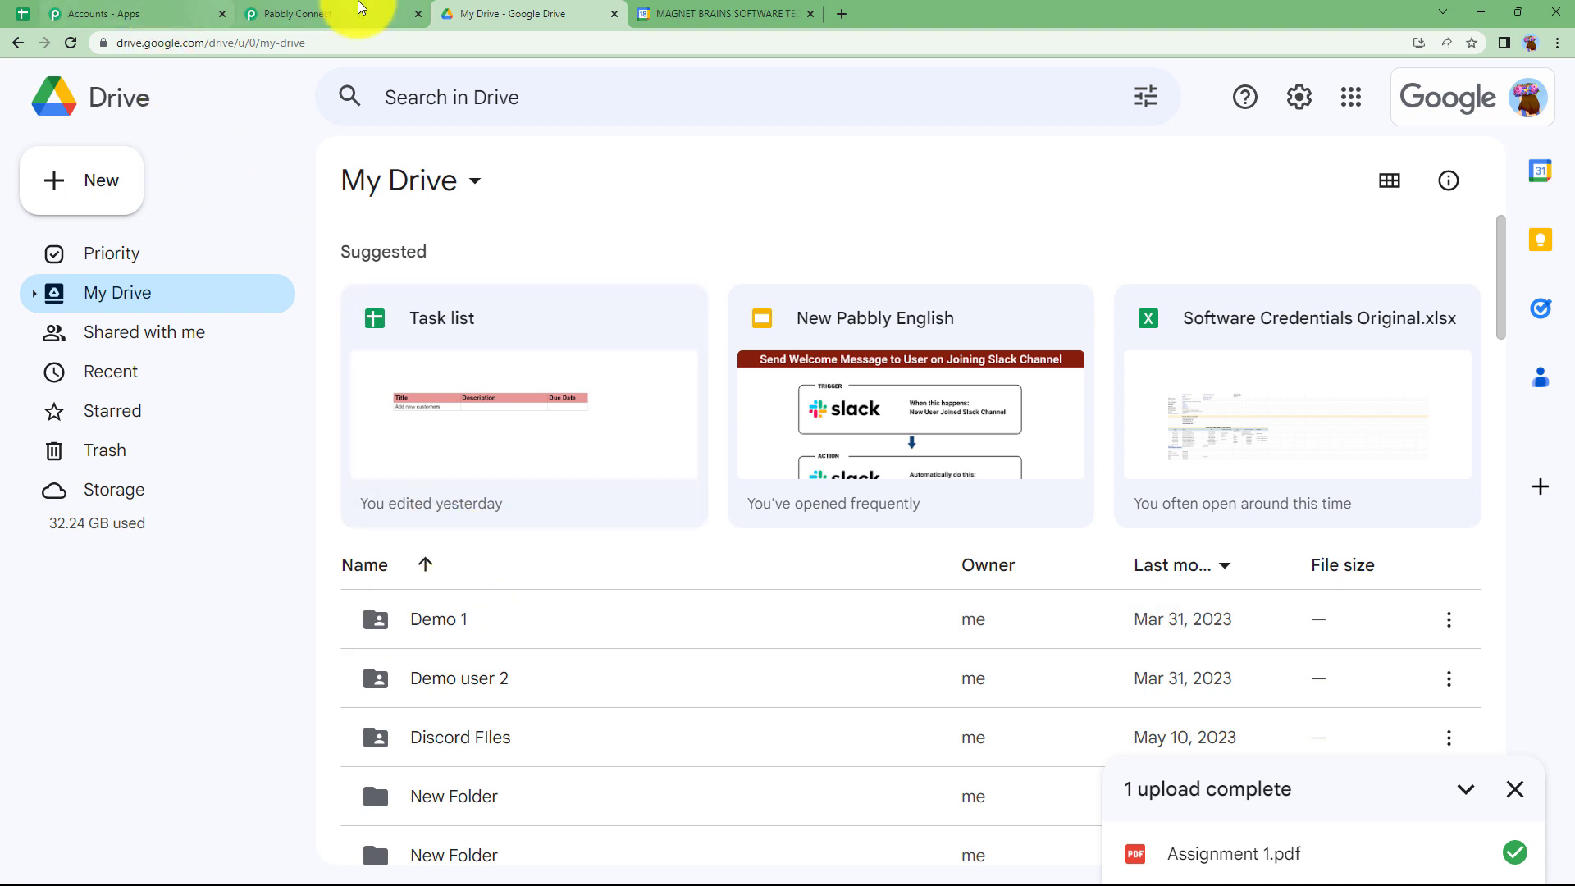
- Return to Pabbly Connect, save the Google Drive trigger with a test request, and review the received file details
left_click(359, 12)
left_click(531, 545)
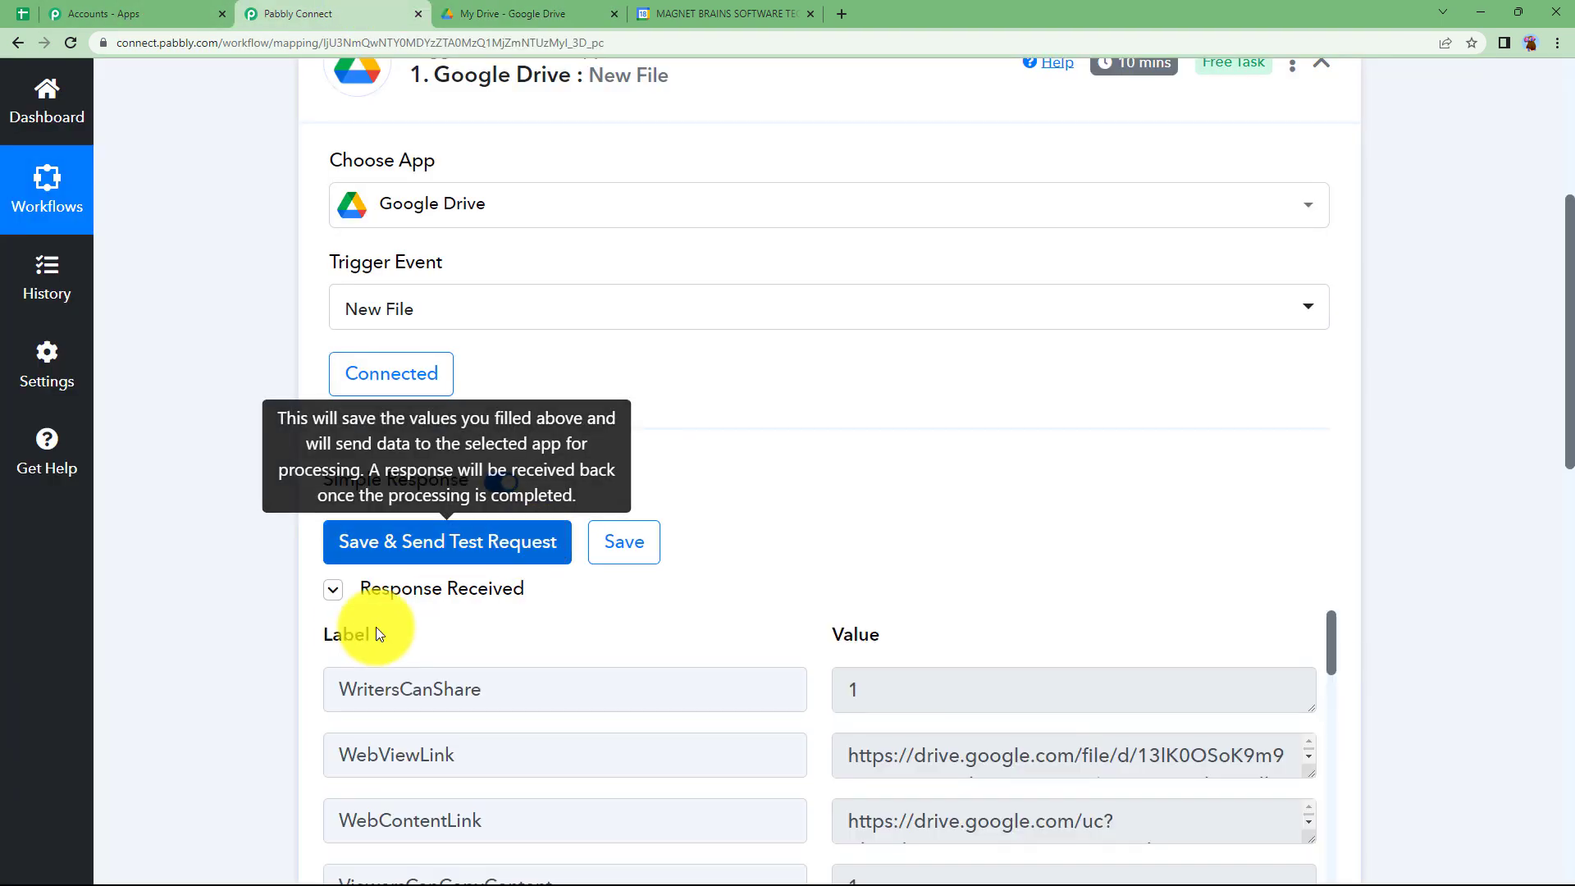
scroll(337, 633, "down", 10)
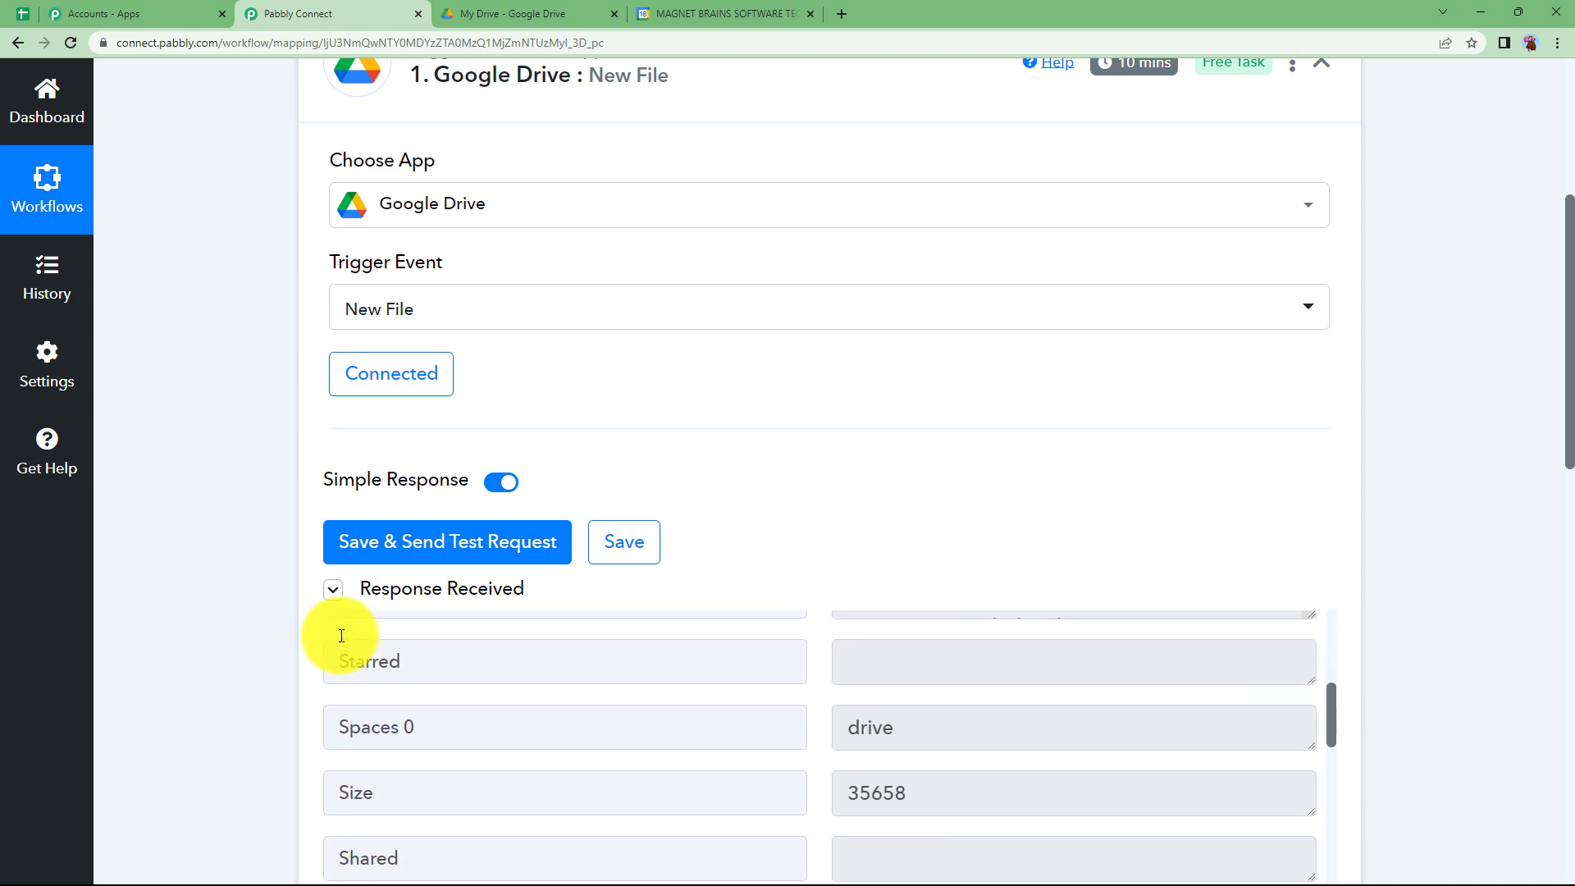
scroll(341, 636, "down", 1)
scroll(264, 446, "down", 5)
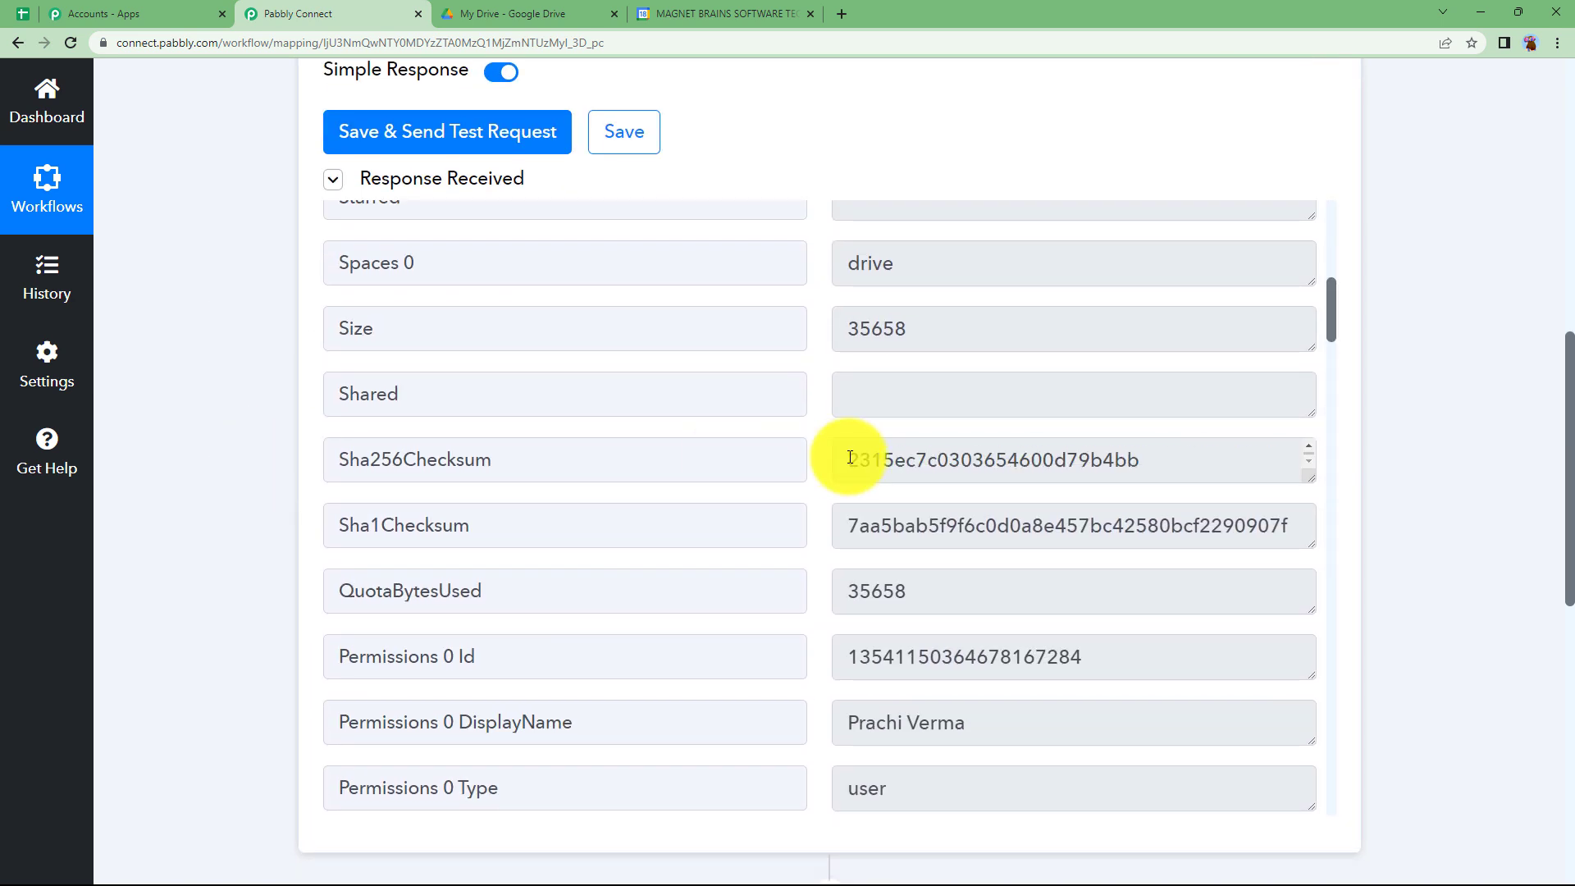
scroll(808, 479, "down", 12)
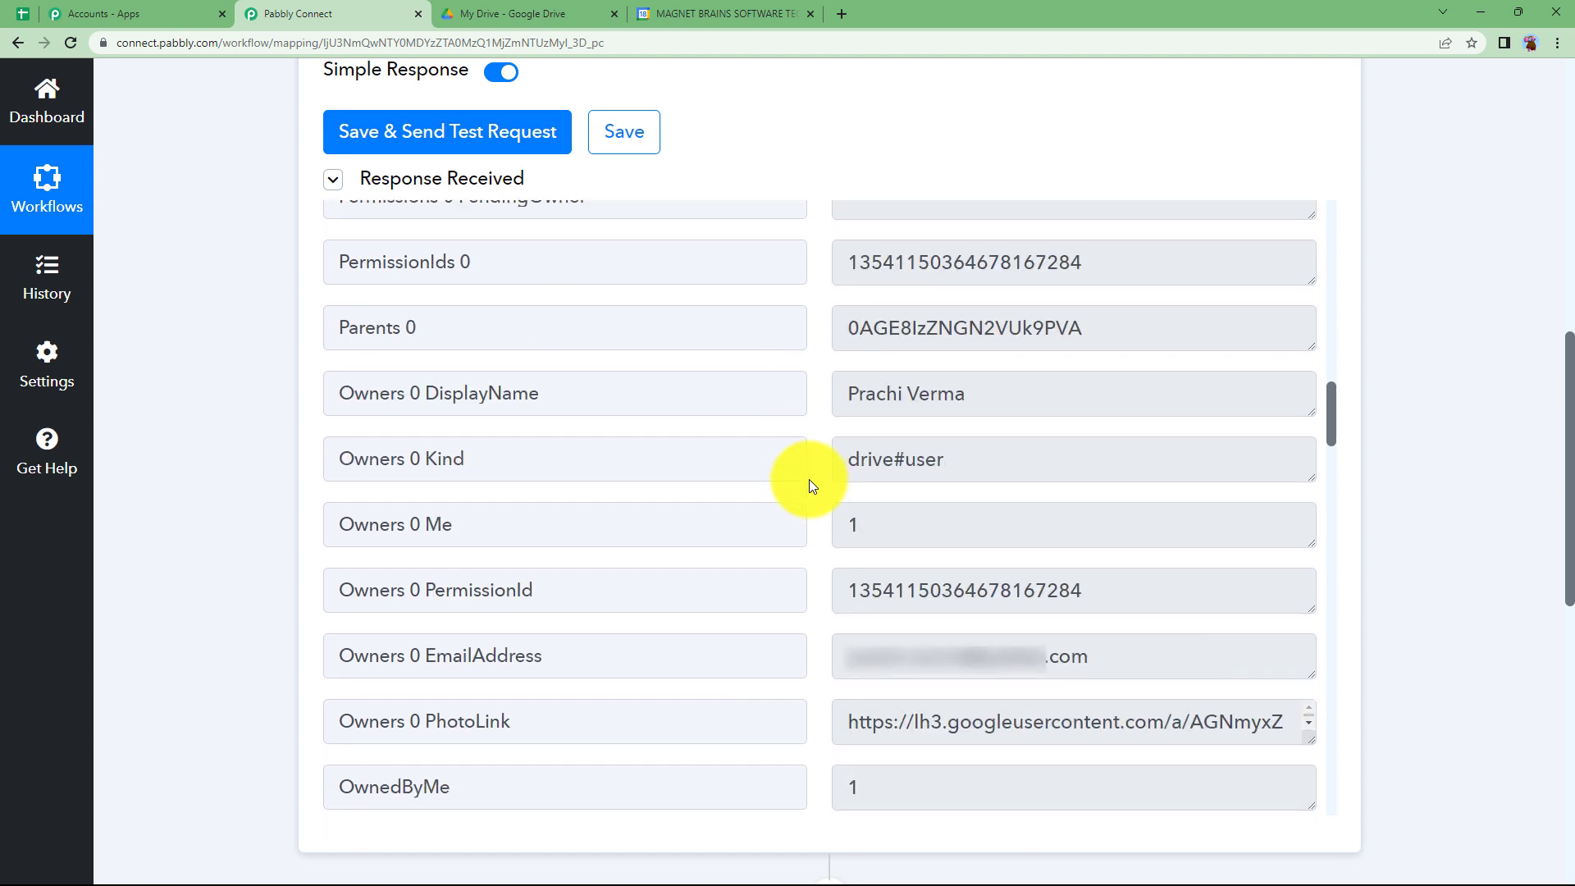
scroll(809, 479, "down", 6)
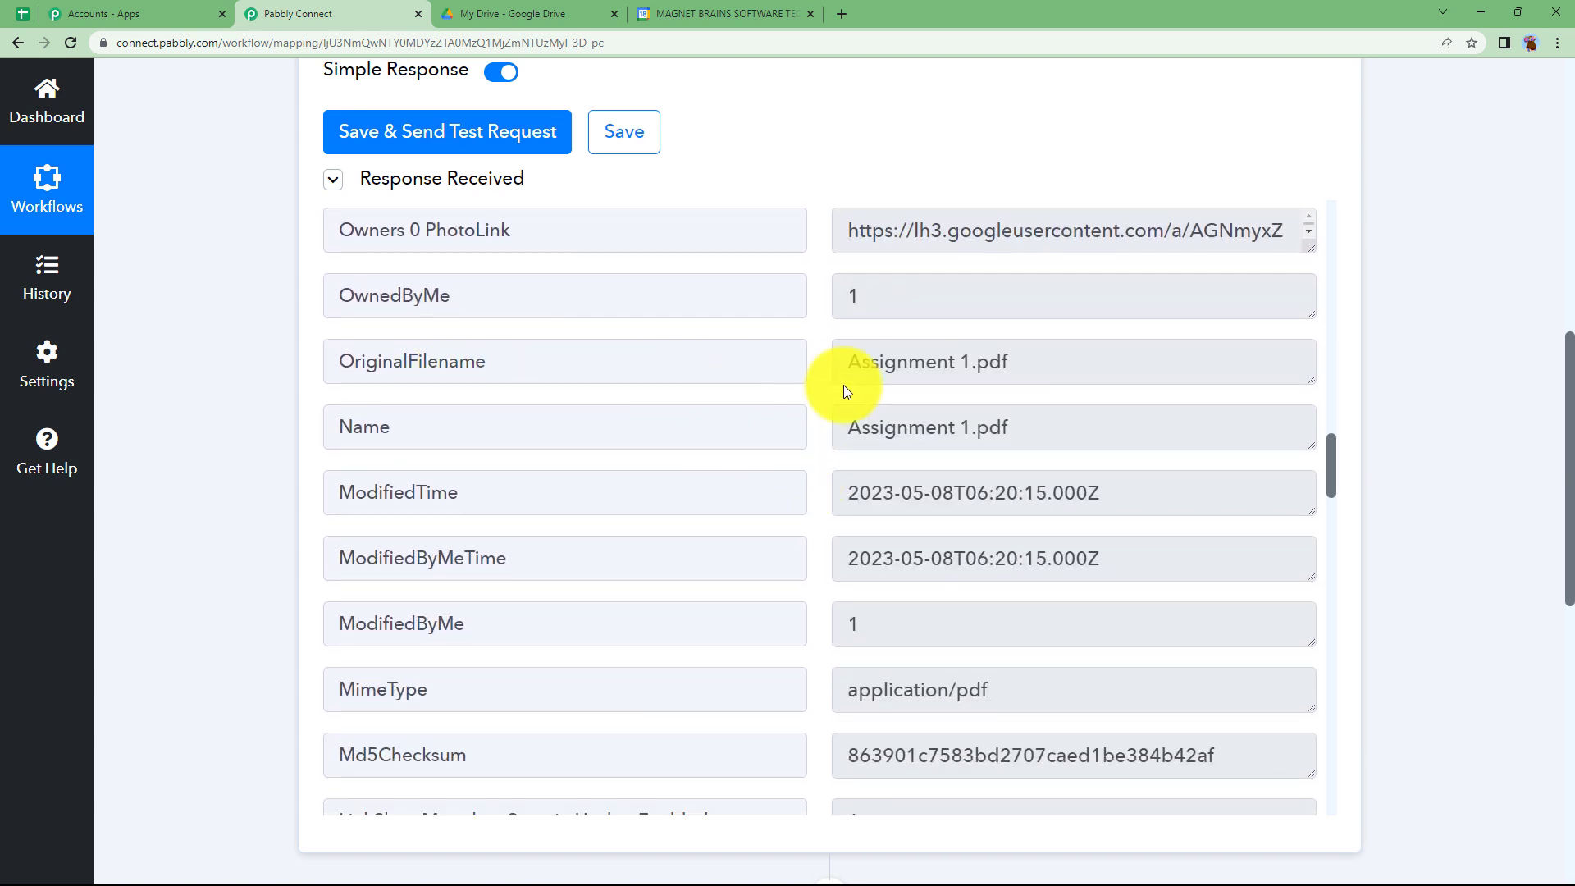
- Examine the original filename and created time in the Google Drive trigger's received response
left_click_drag(1100, 361, 844, 361)
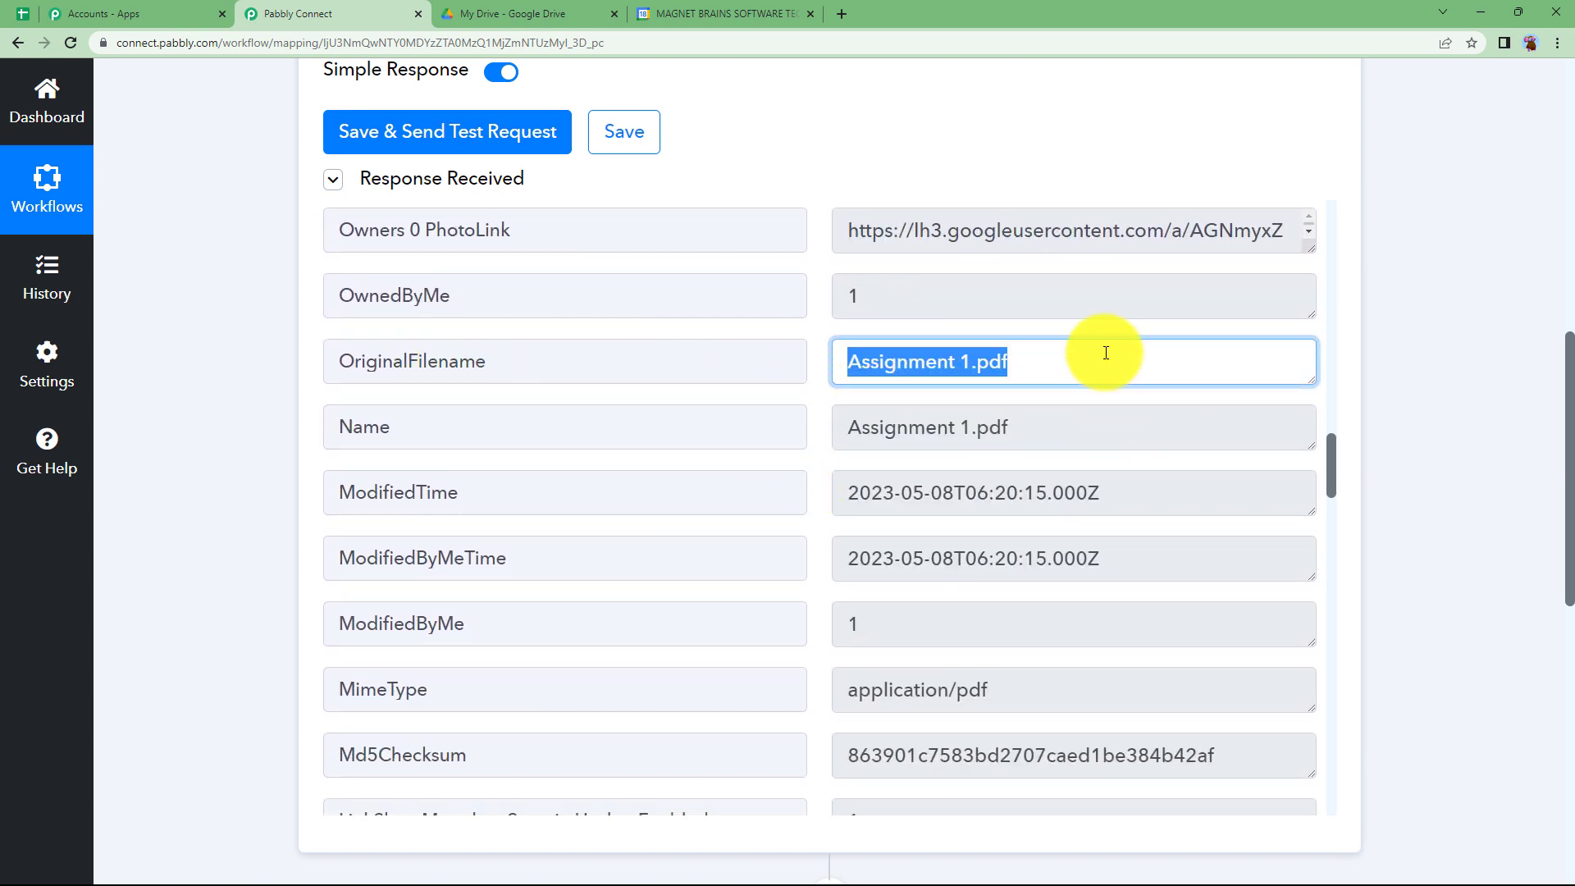
left_click(266, 421)
scroll(703, 507, "down", 10)
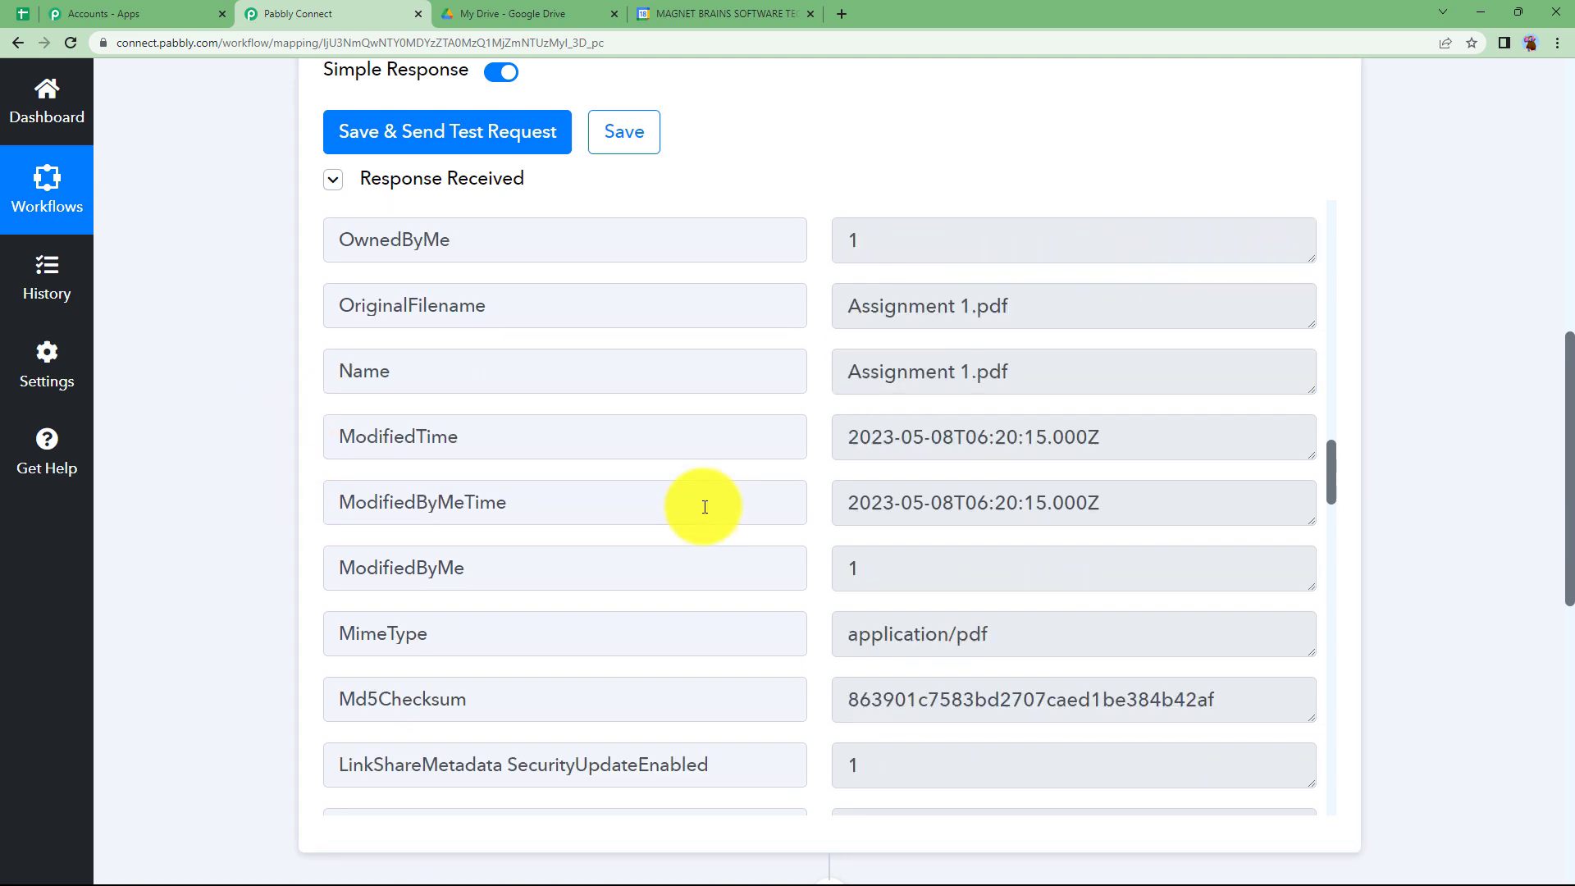
scroll(704, 506, "down", 13)
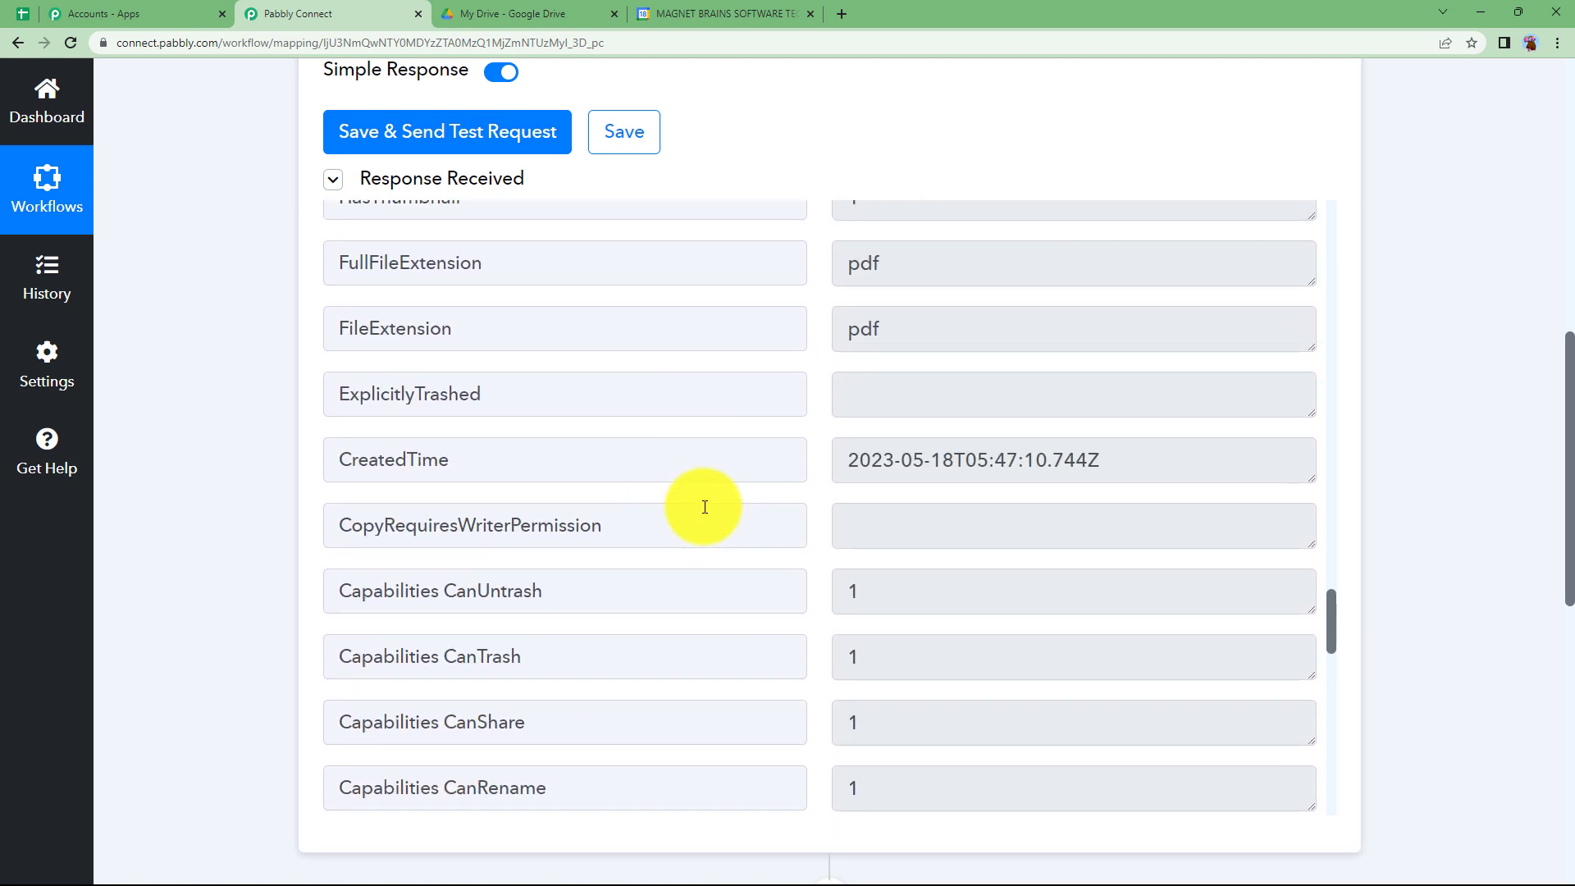
scroll(704, 507, "down", 12)
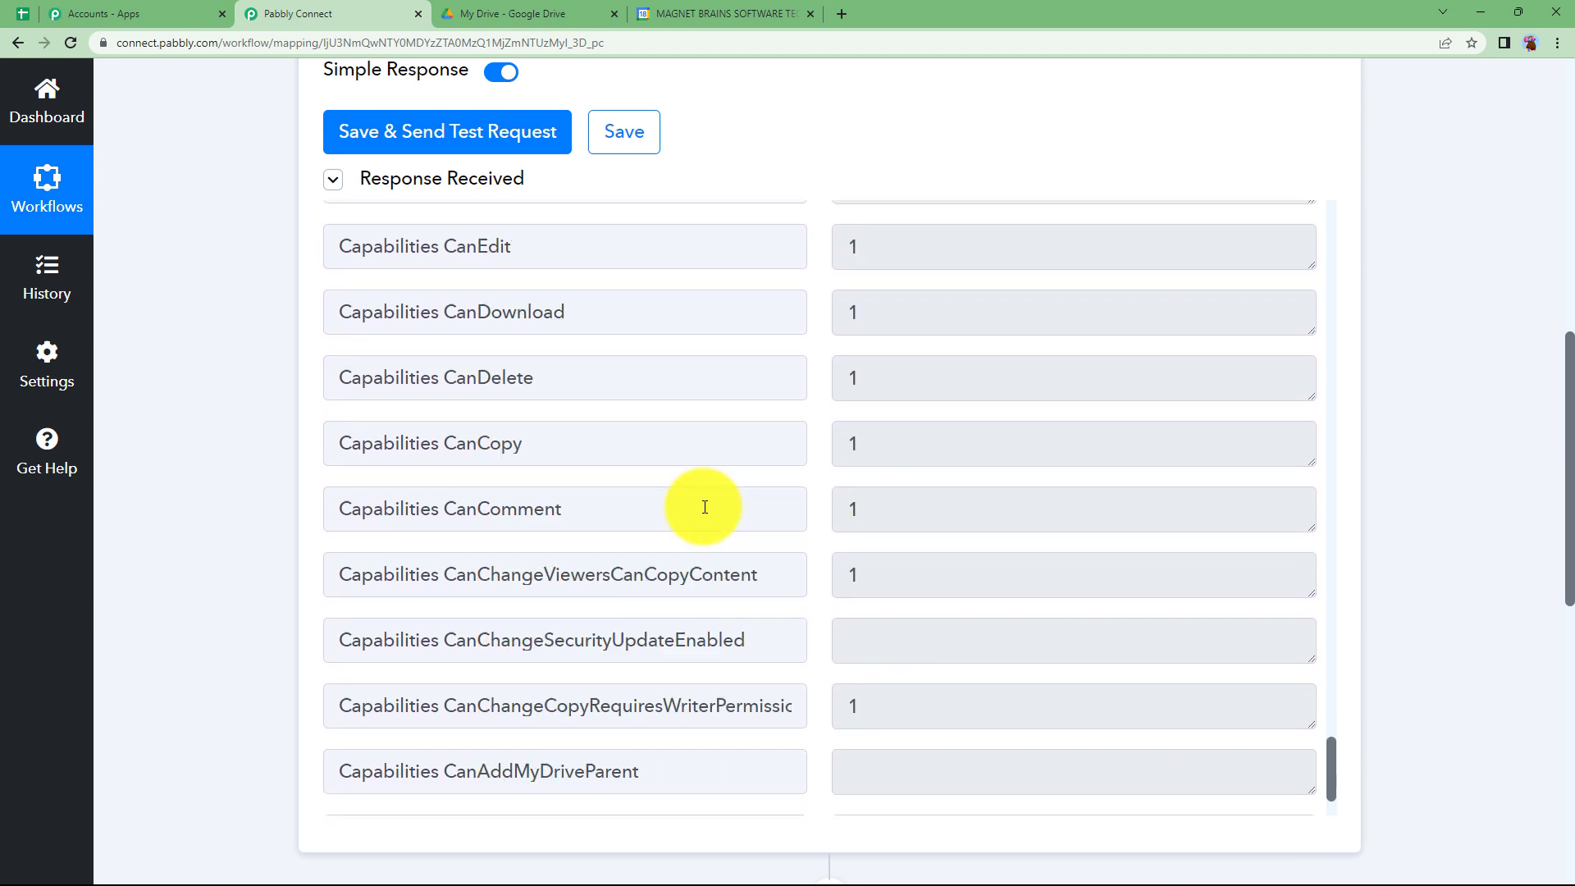
scroll(705, 507, "up", 18)
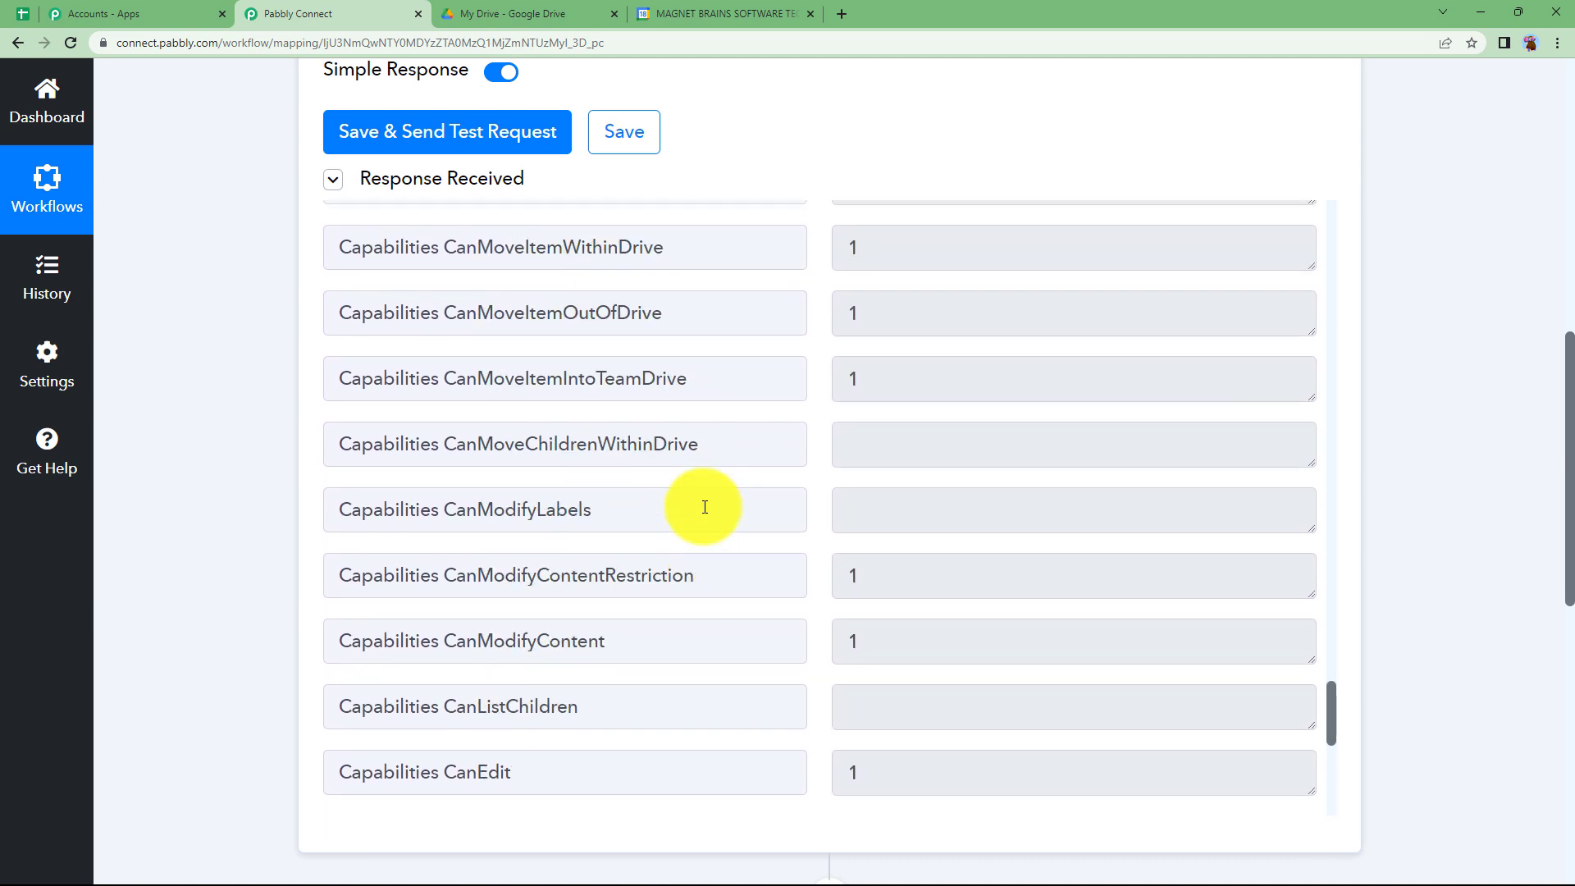
scroll(704, 506, "up", 3)
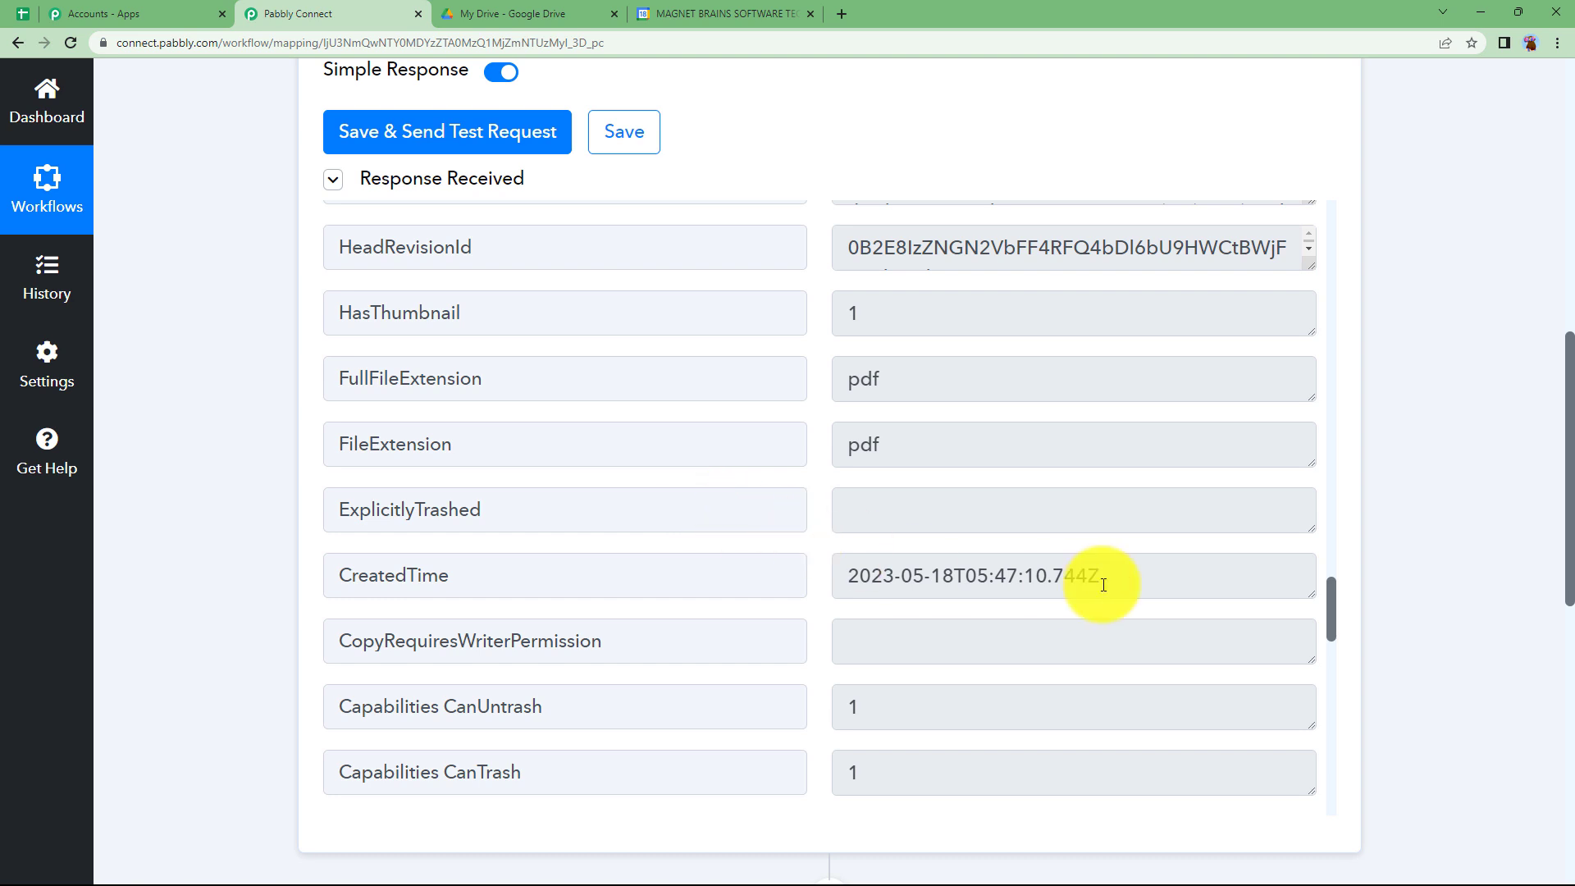
left_click_drag(1099, 580, 818, 579)
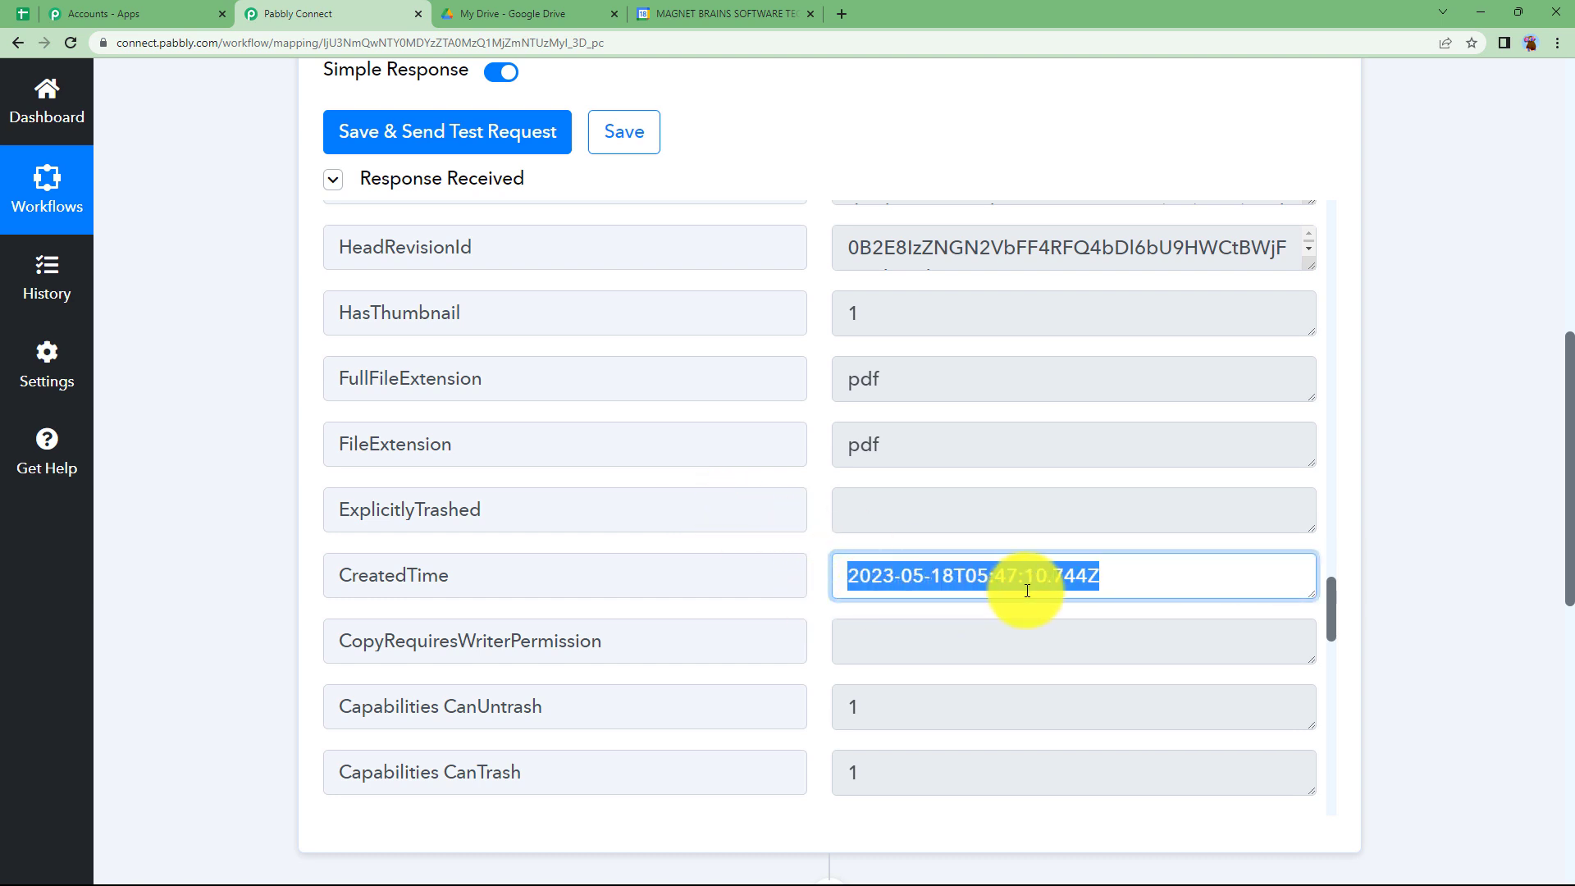
left_click(812, 602)
- Collapse the Google Drive trigger and choose Date/Time Formatter by Pabbly as the action application
scroll(252, 530, "up", 10)
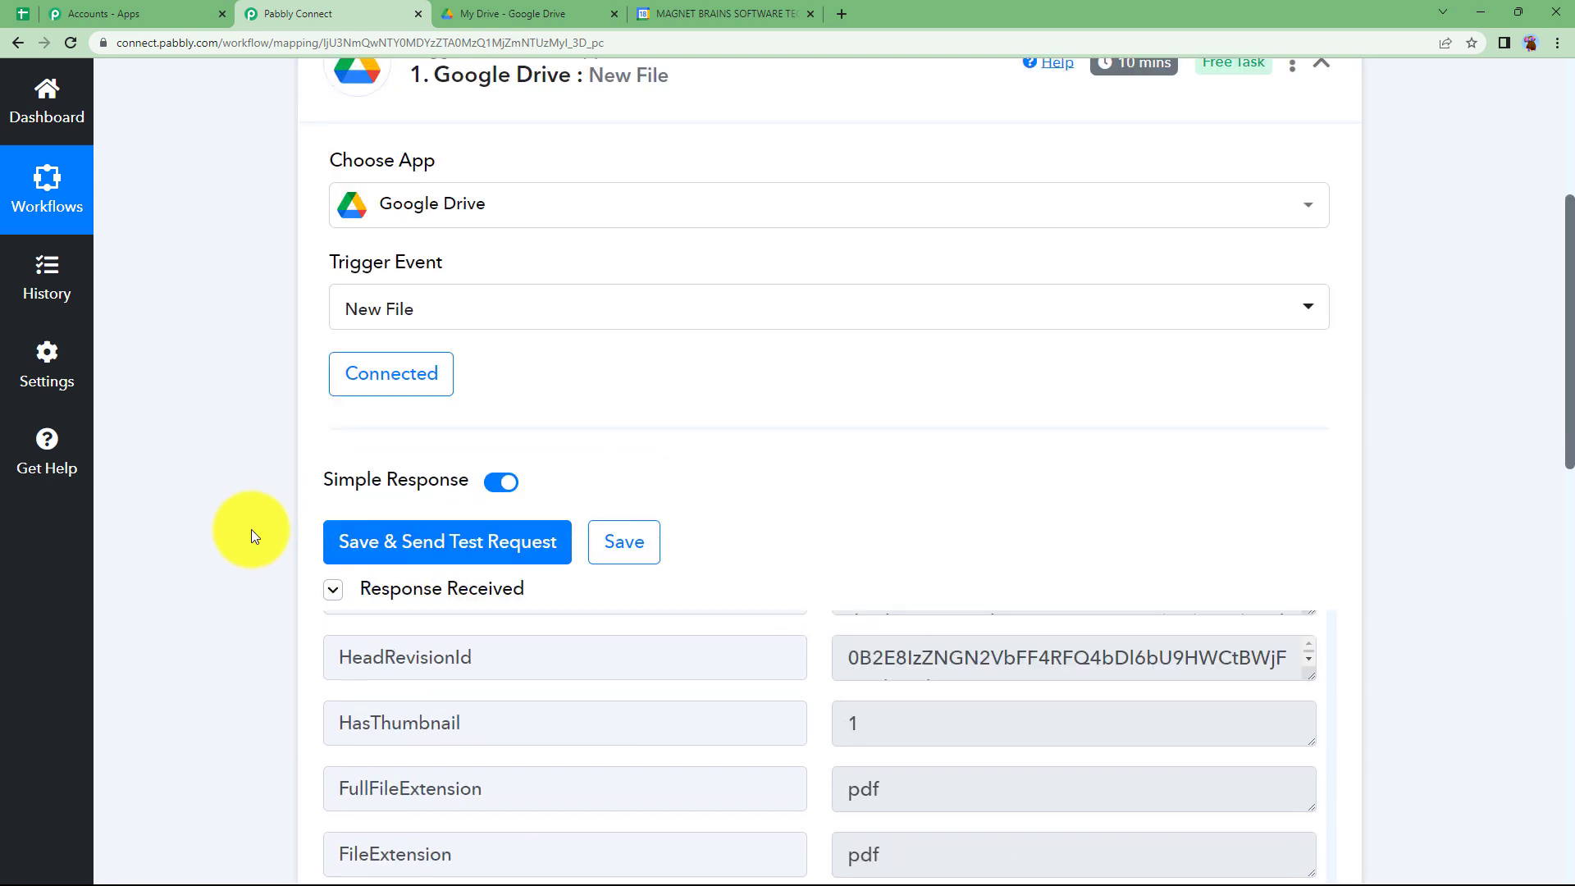
left_click(661, 399)
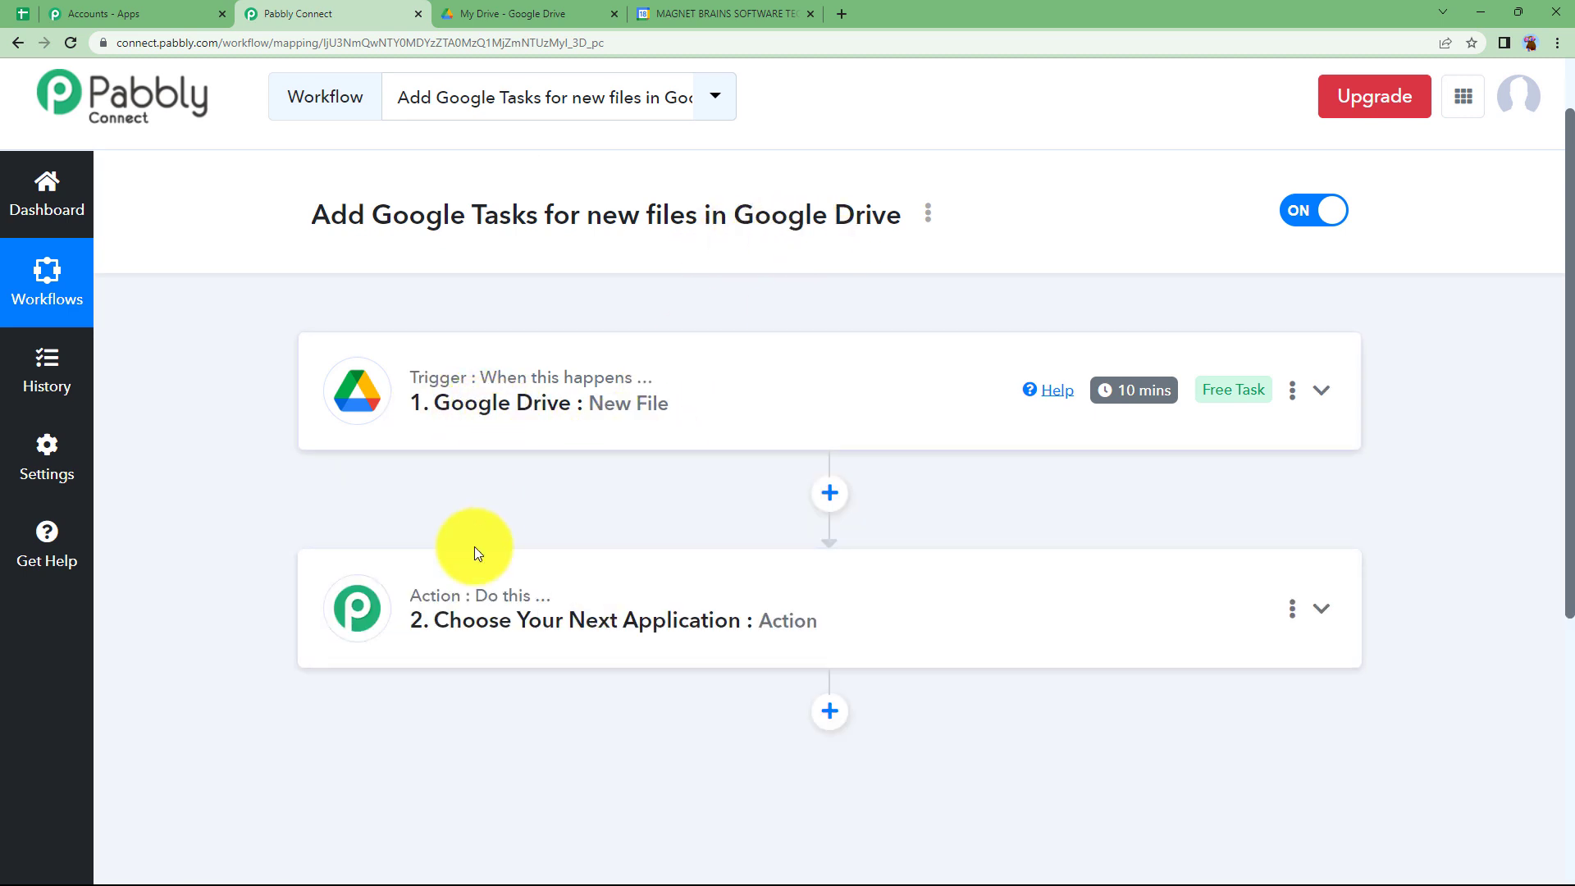
left_click(470, 603)
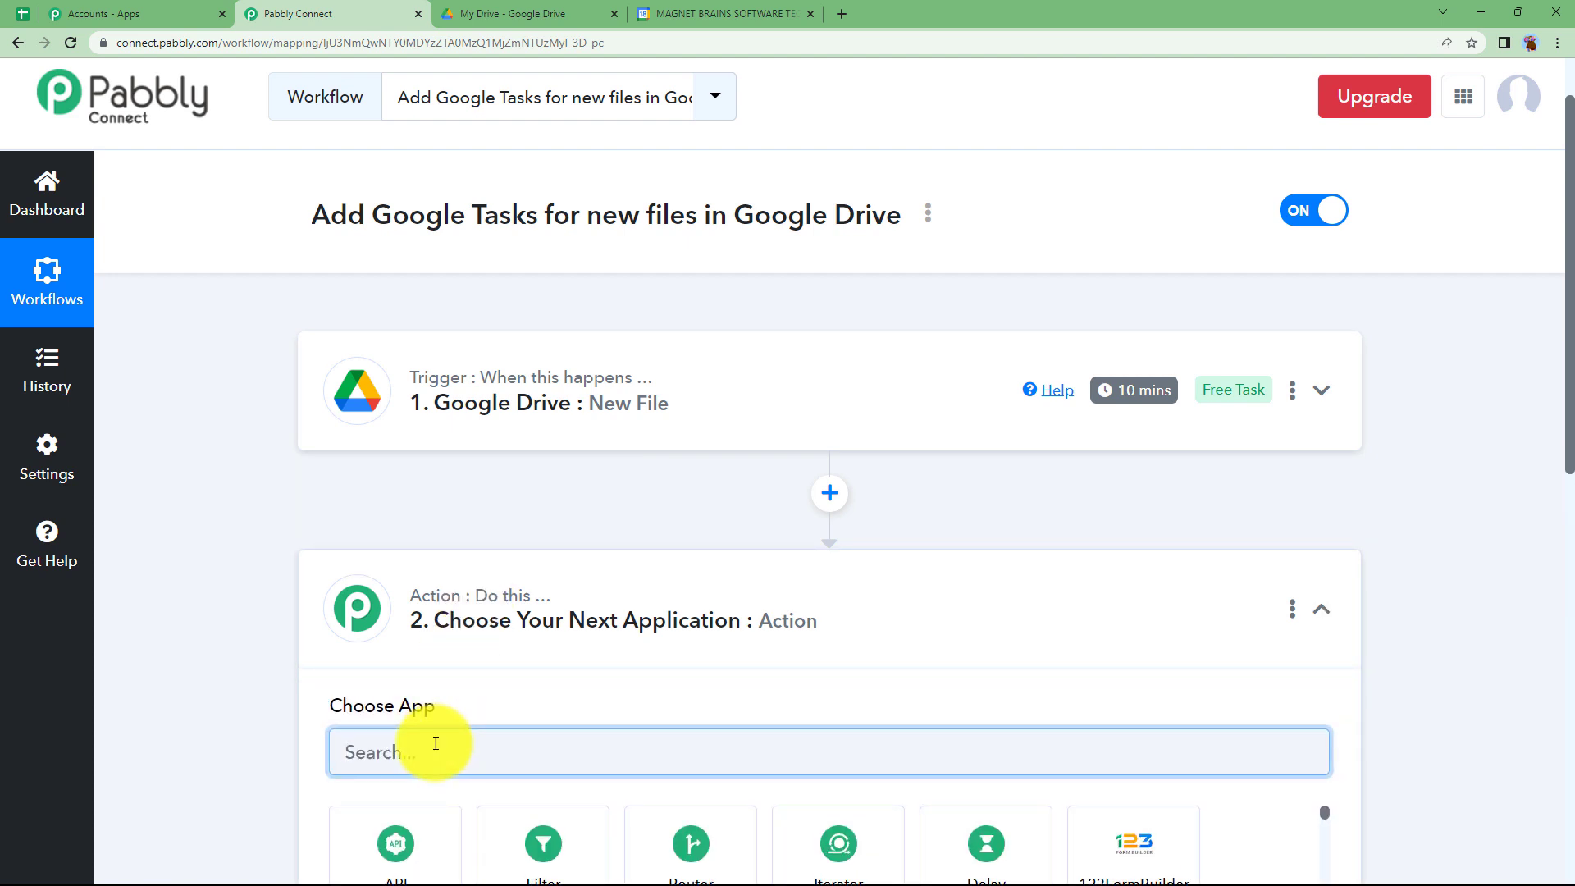
type("date")
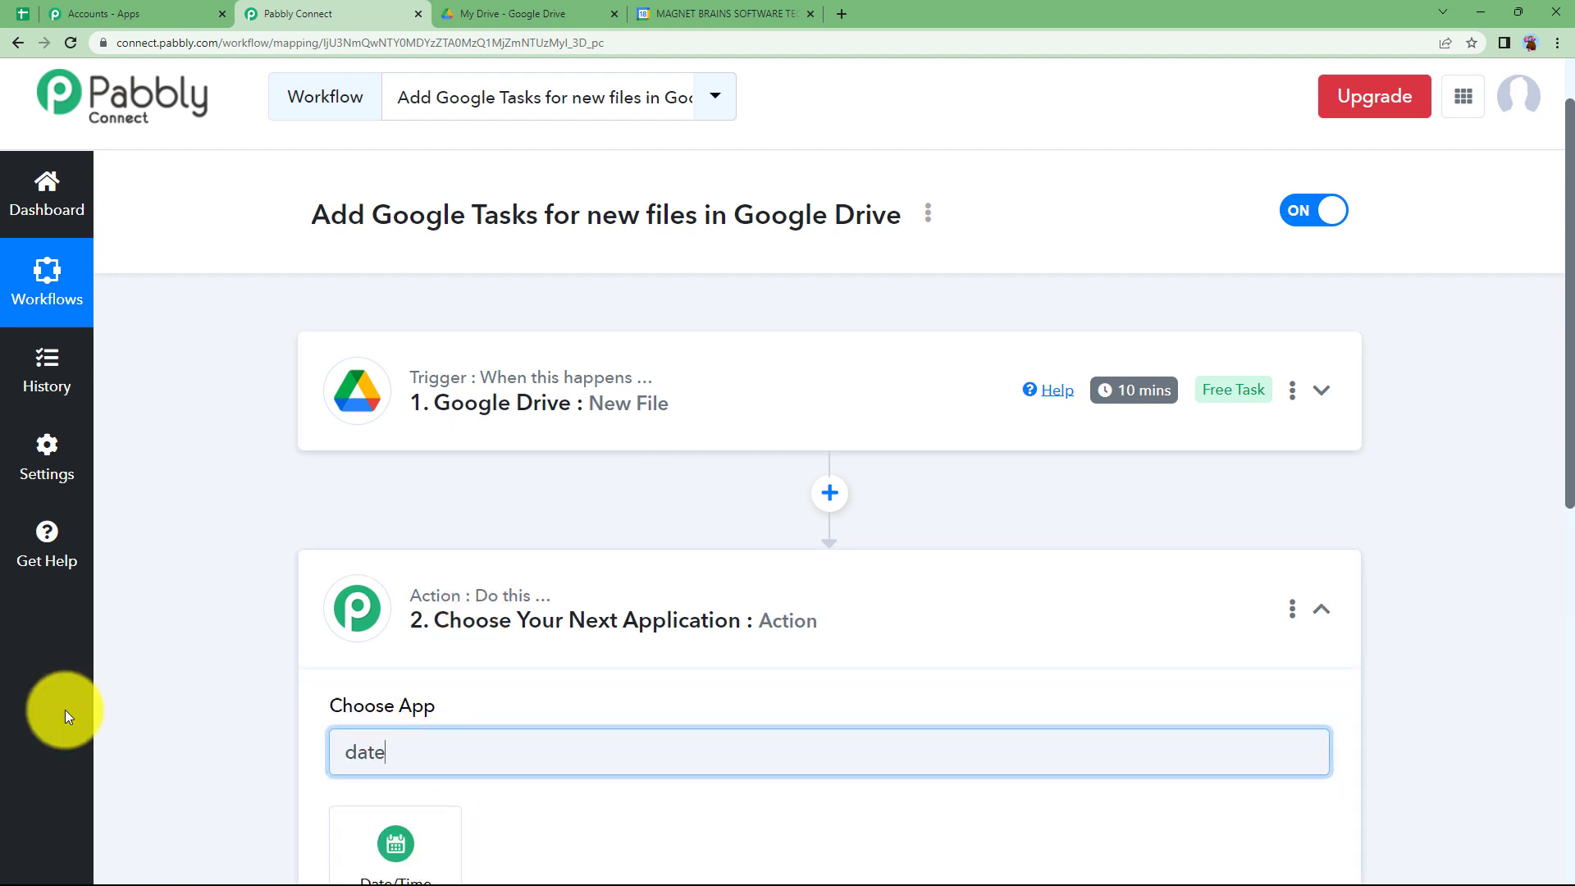
scroll(405, 661, "down", 2)
left_click(408, 674)
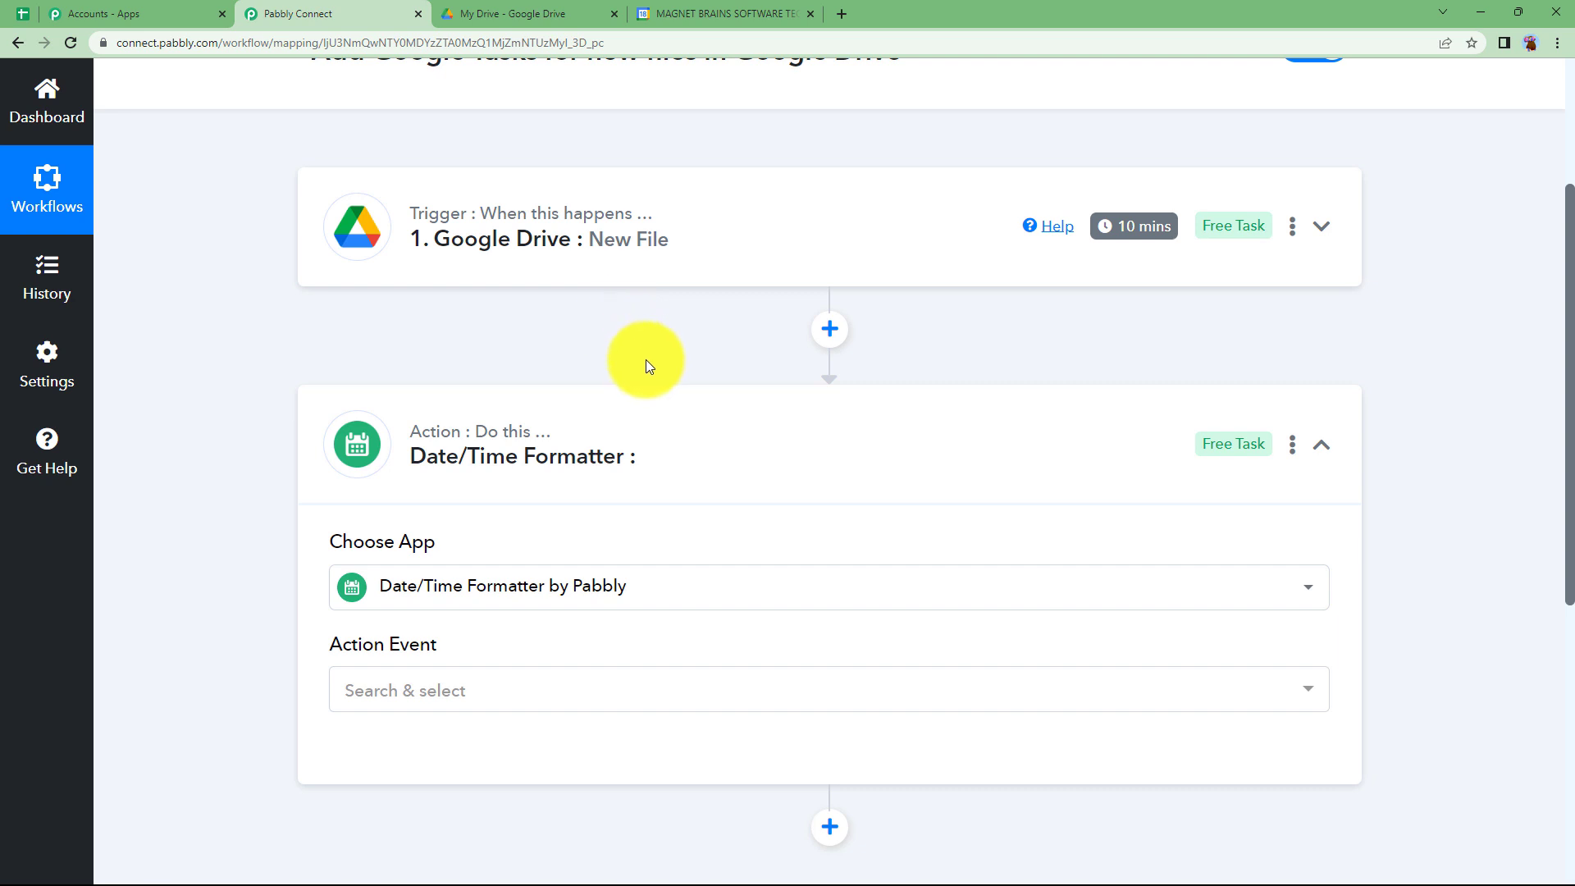
- Set the Date/Time Formatter's action event to Add/Subtract Time and connect it
left_click(585, 262)
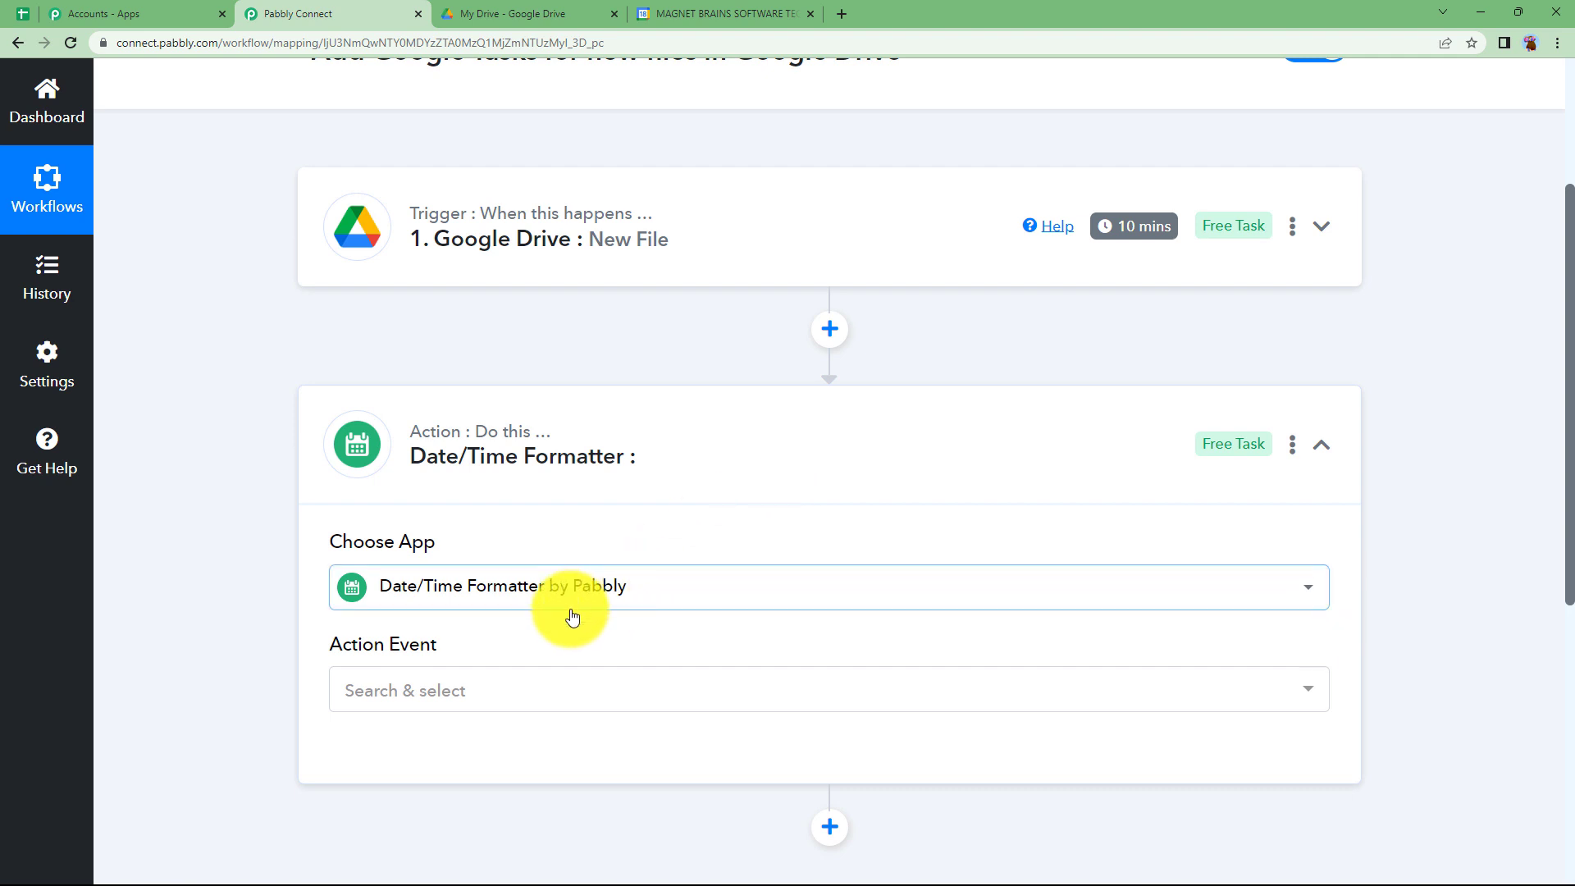
left_click(446, 689)
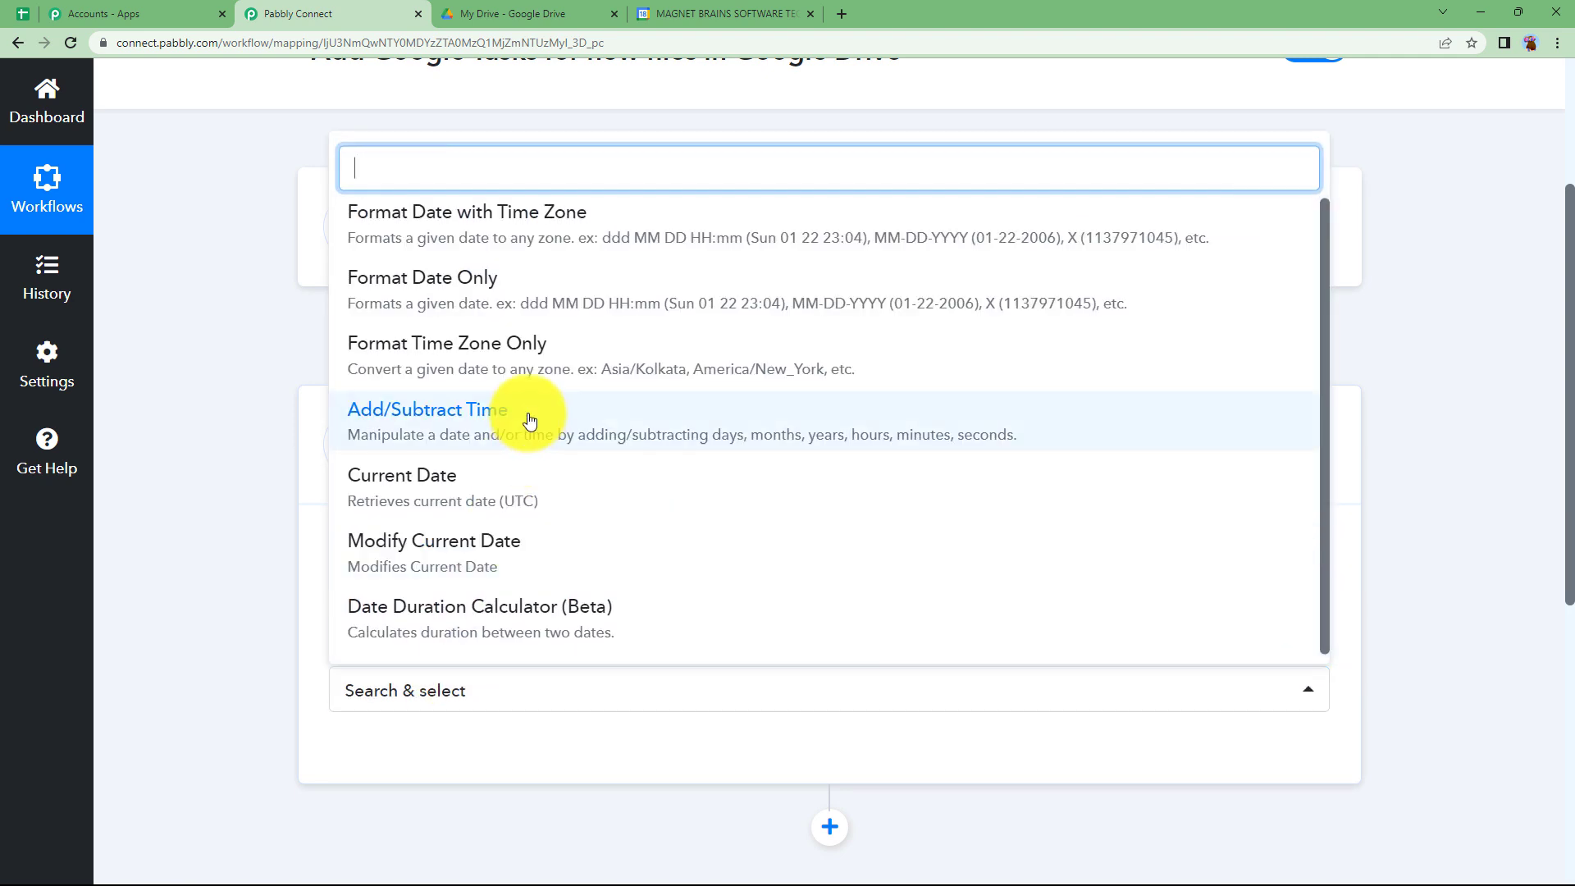
left_click(525, 422)
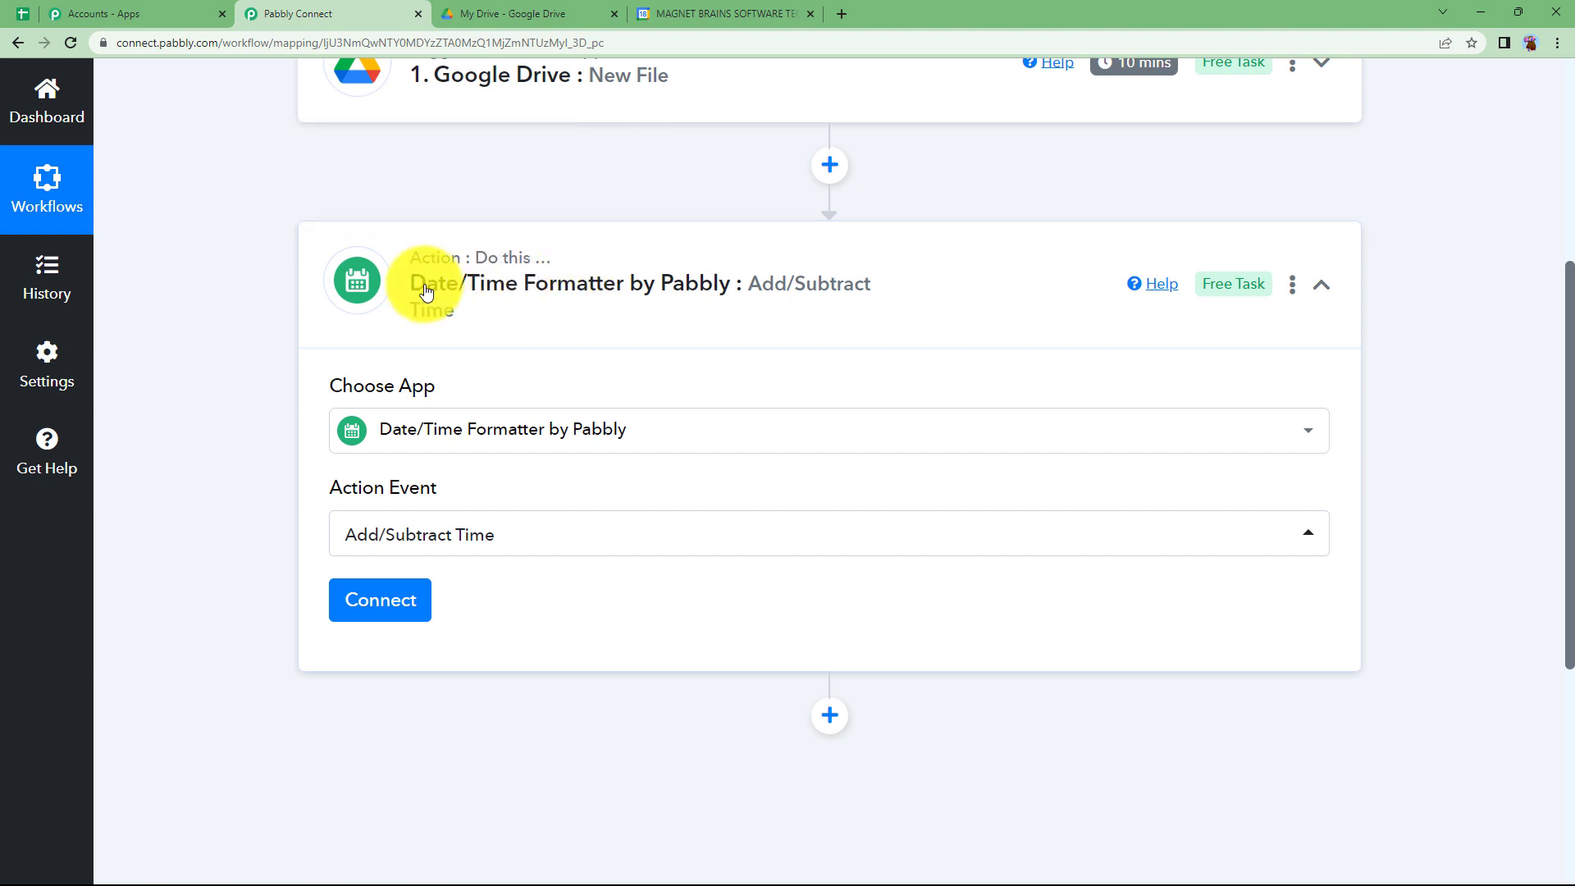
scroll(390, 443, "down", 2)
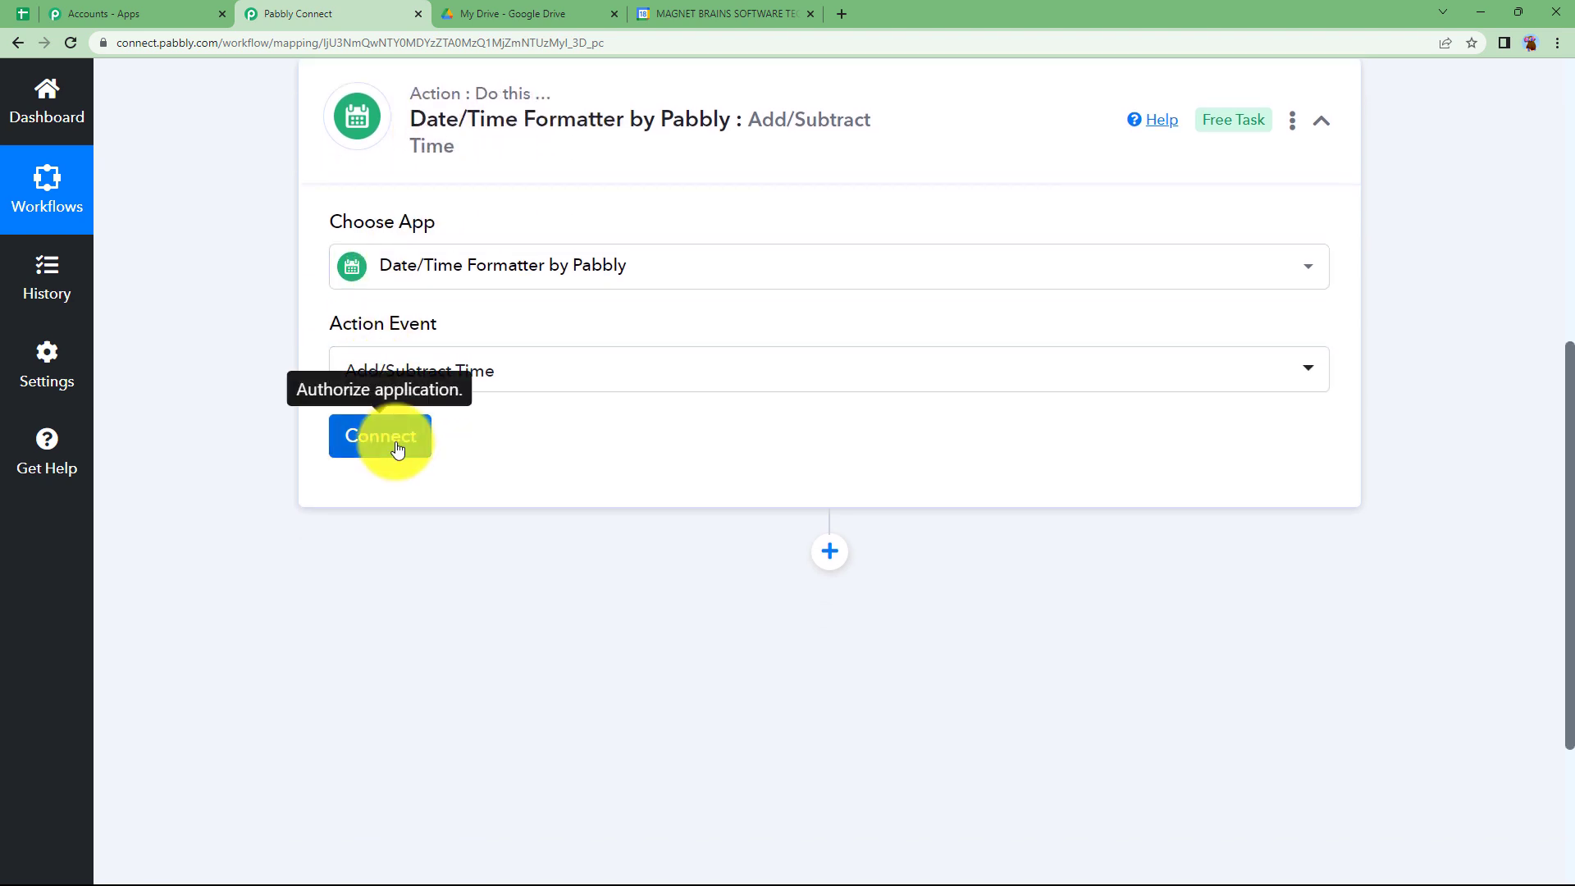
left_click(397, 446)
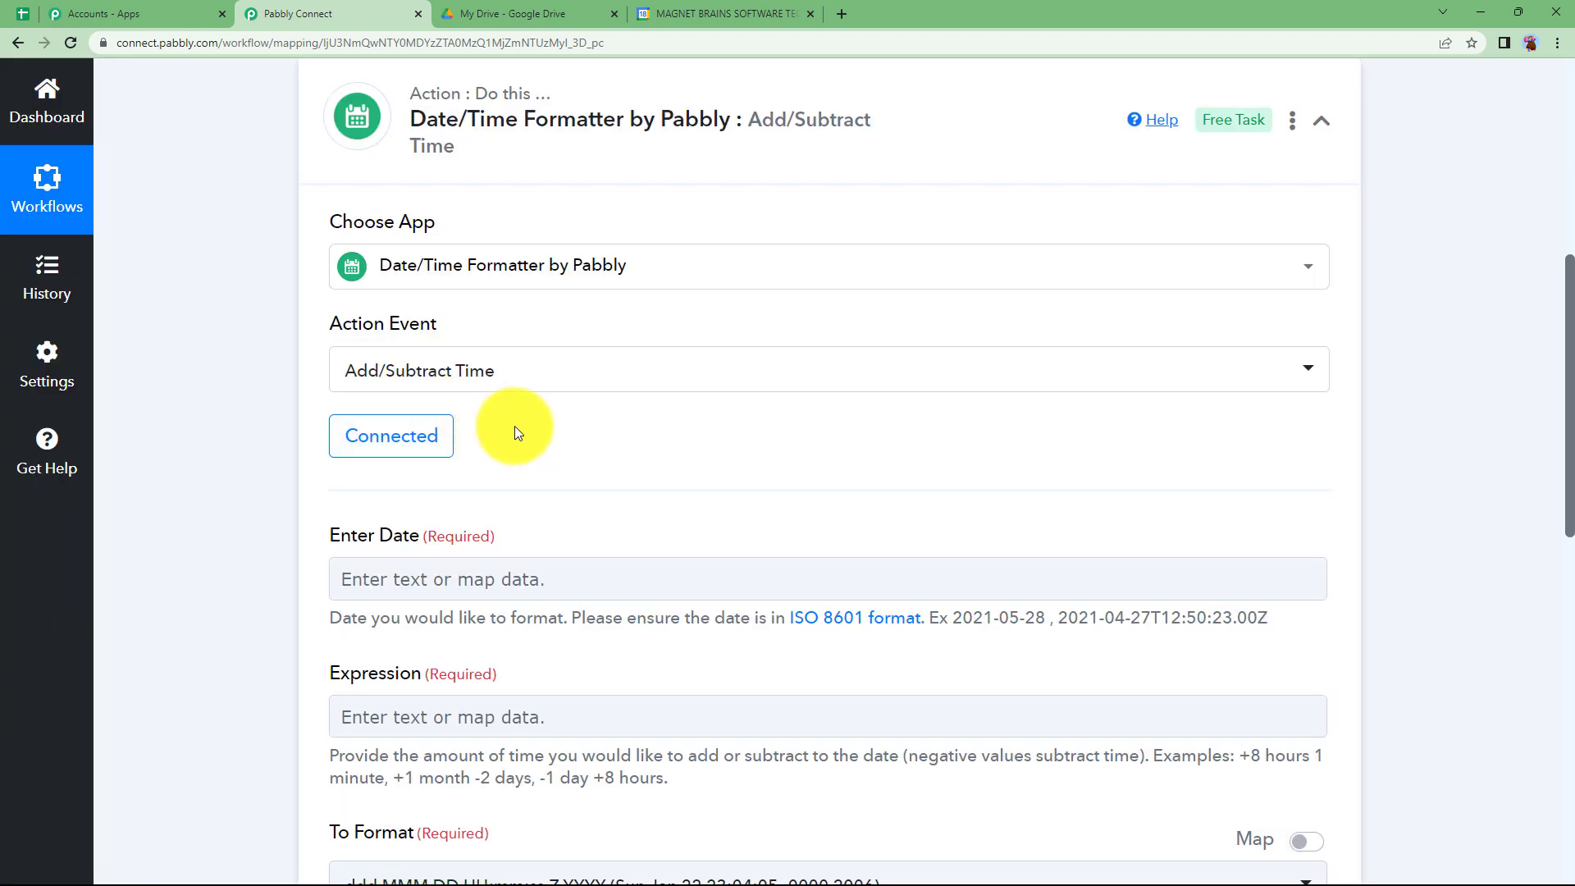
- Map the CreatedTime value from the Google Drive trigger into the formatter's Enter Date field
scroll(514, 428, "down", 2)
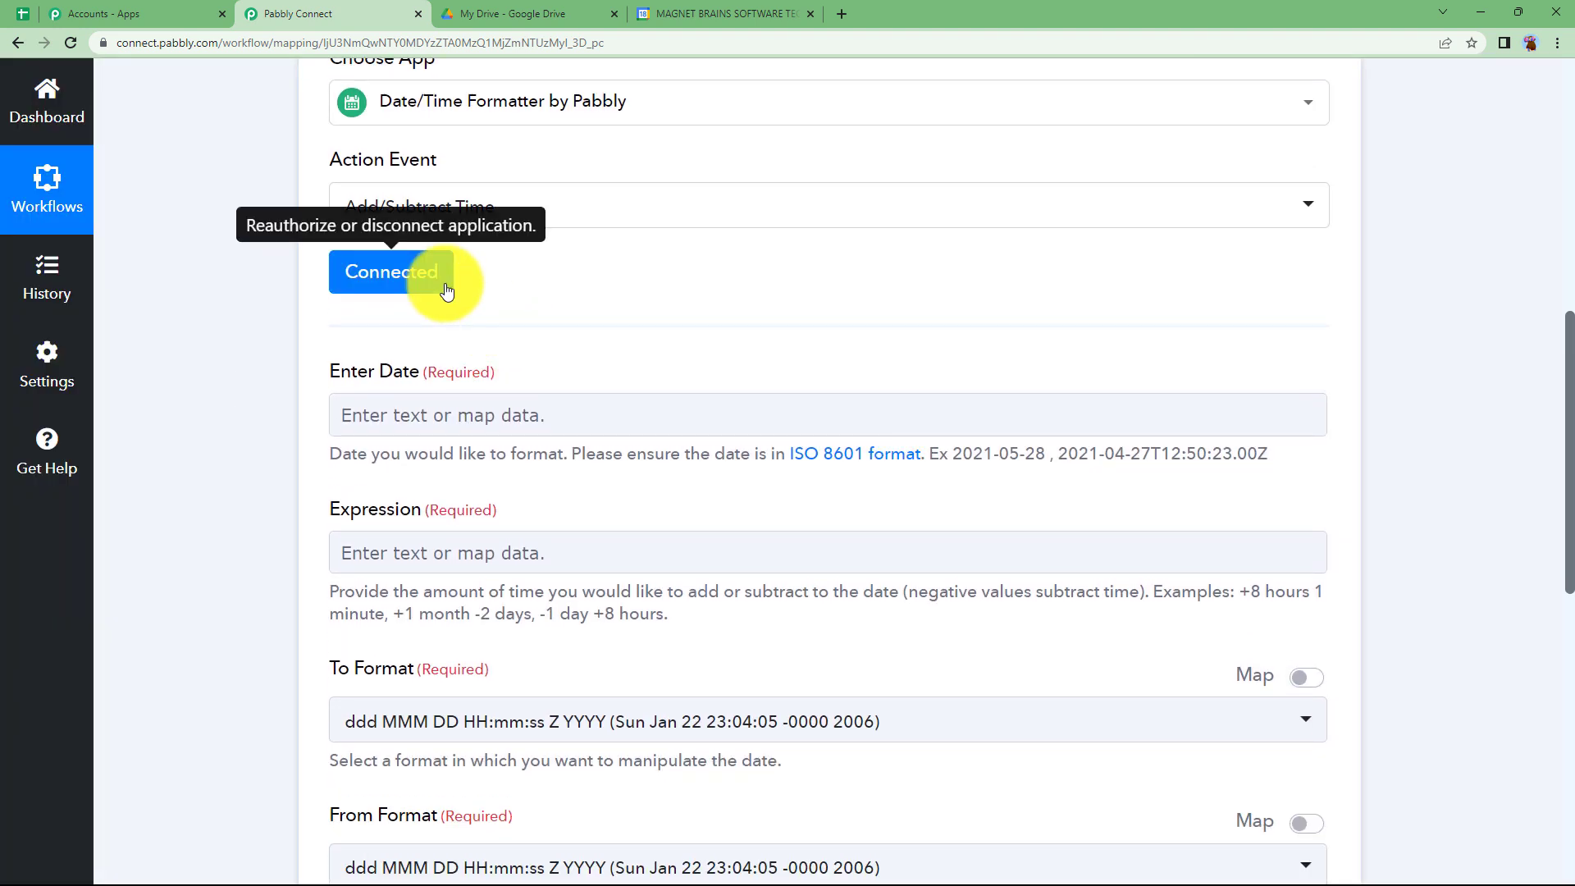
left_click(447, 412)
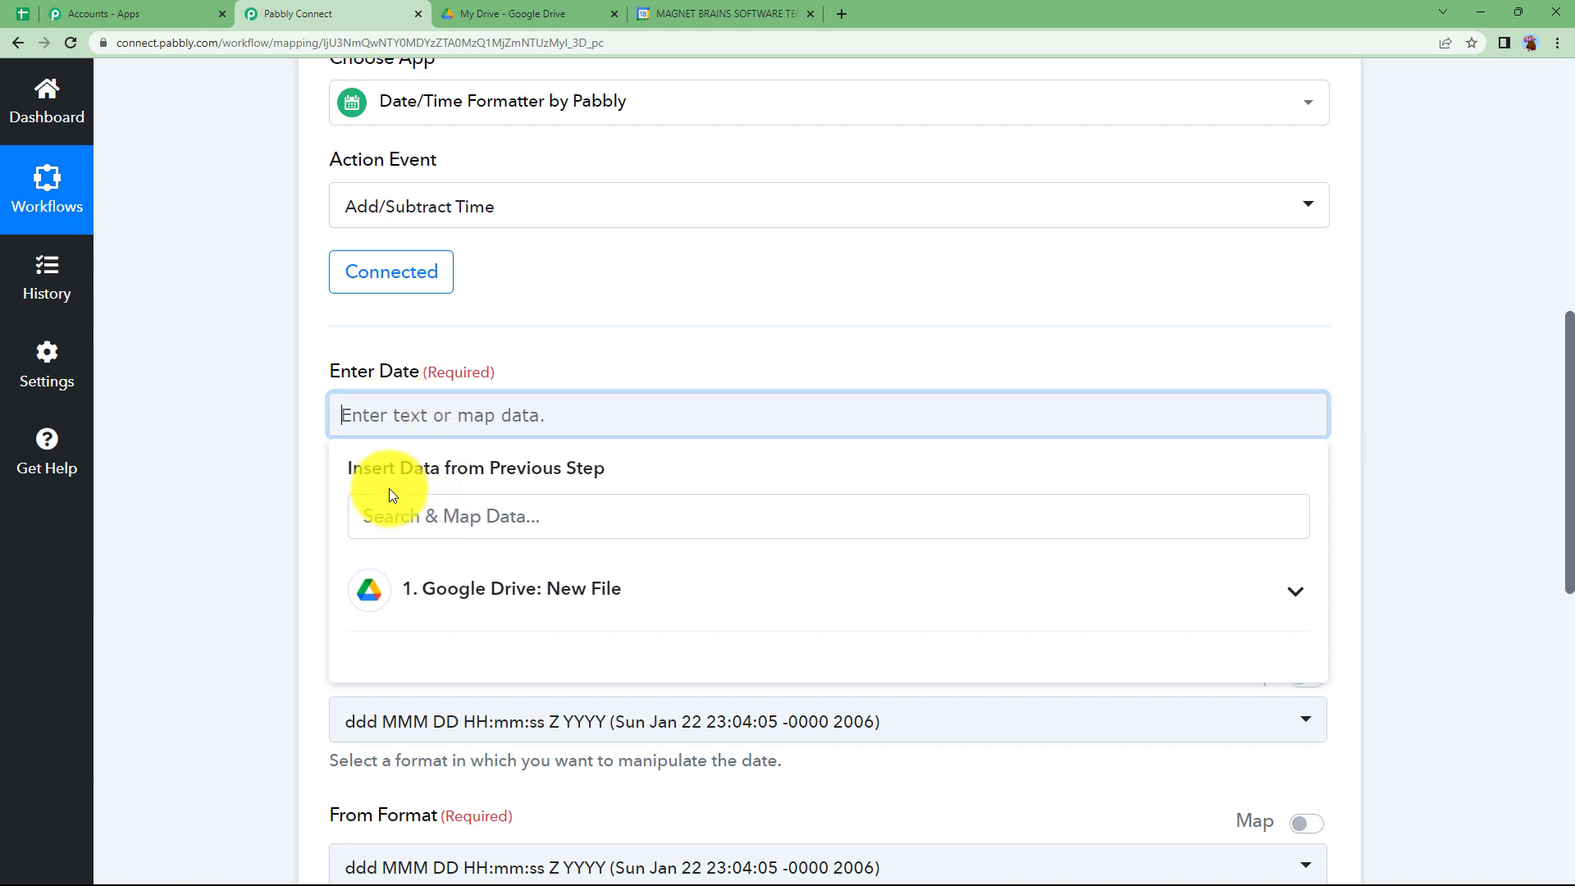
left_click(504, 519)
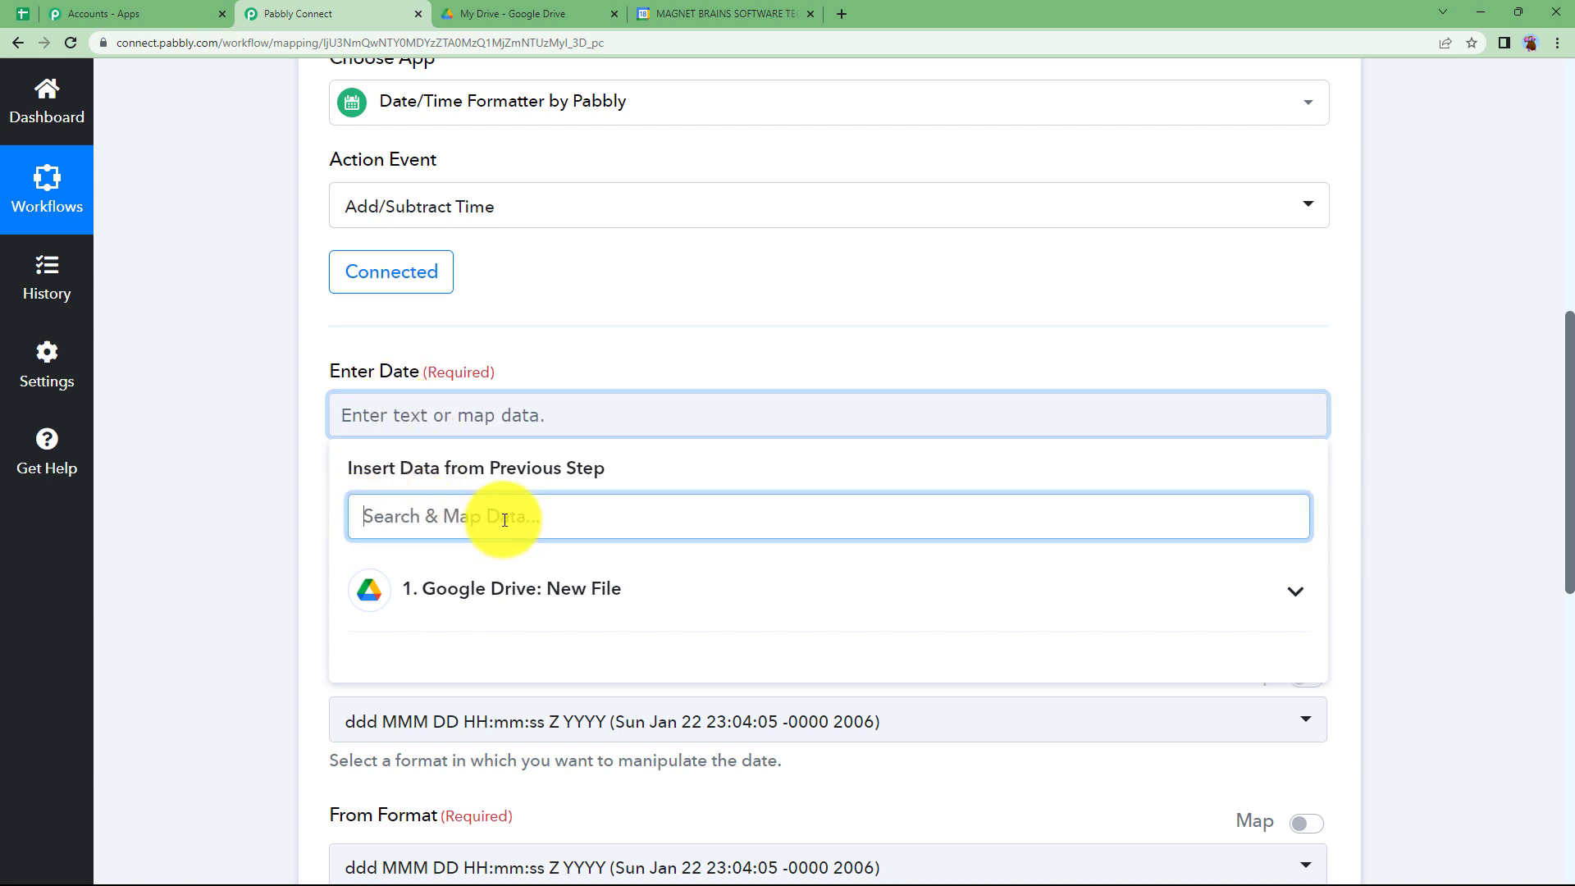
type("cre")
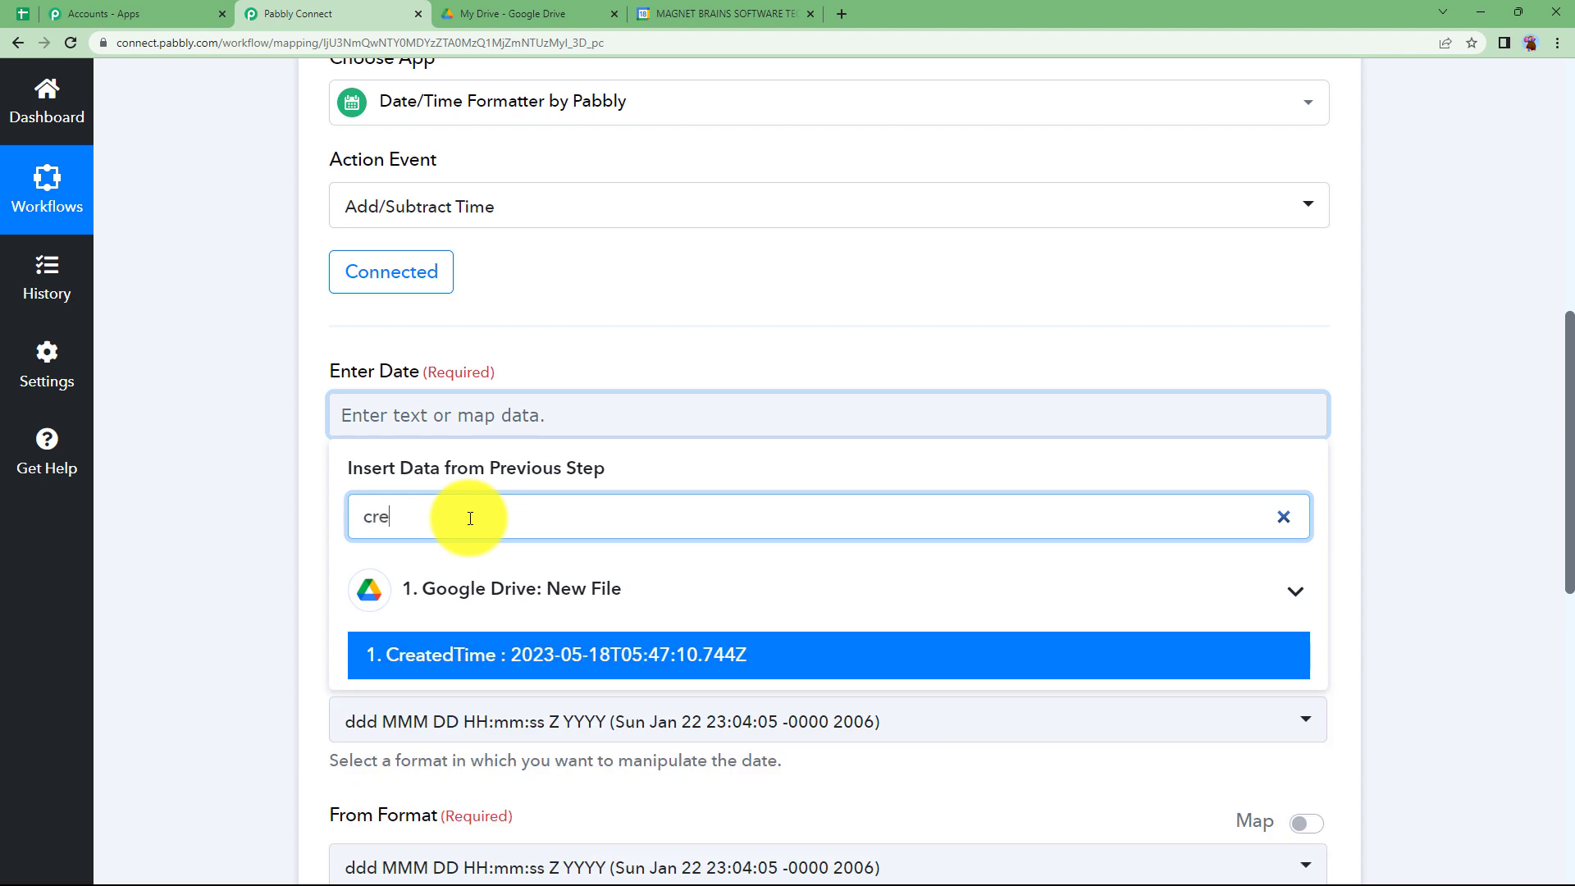
left_click(451, 661)
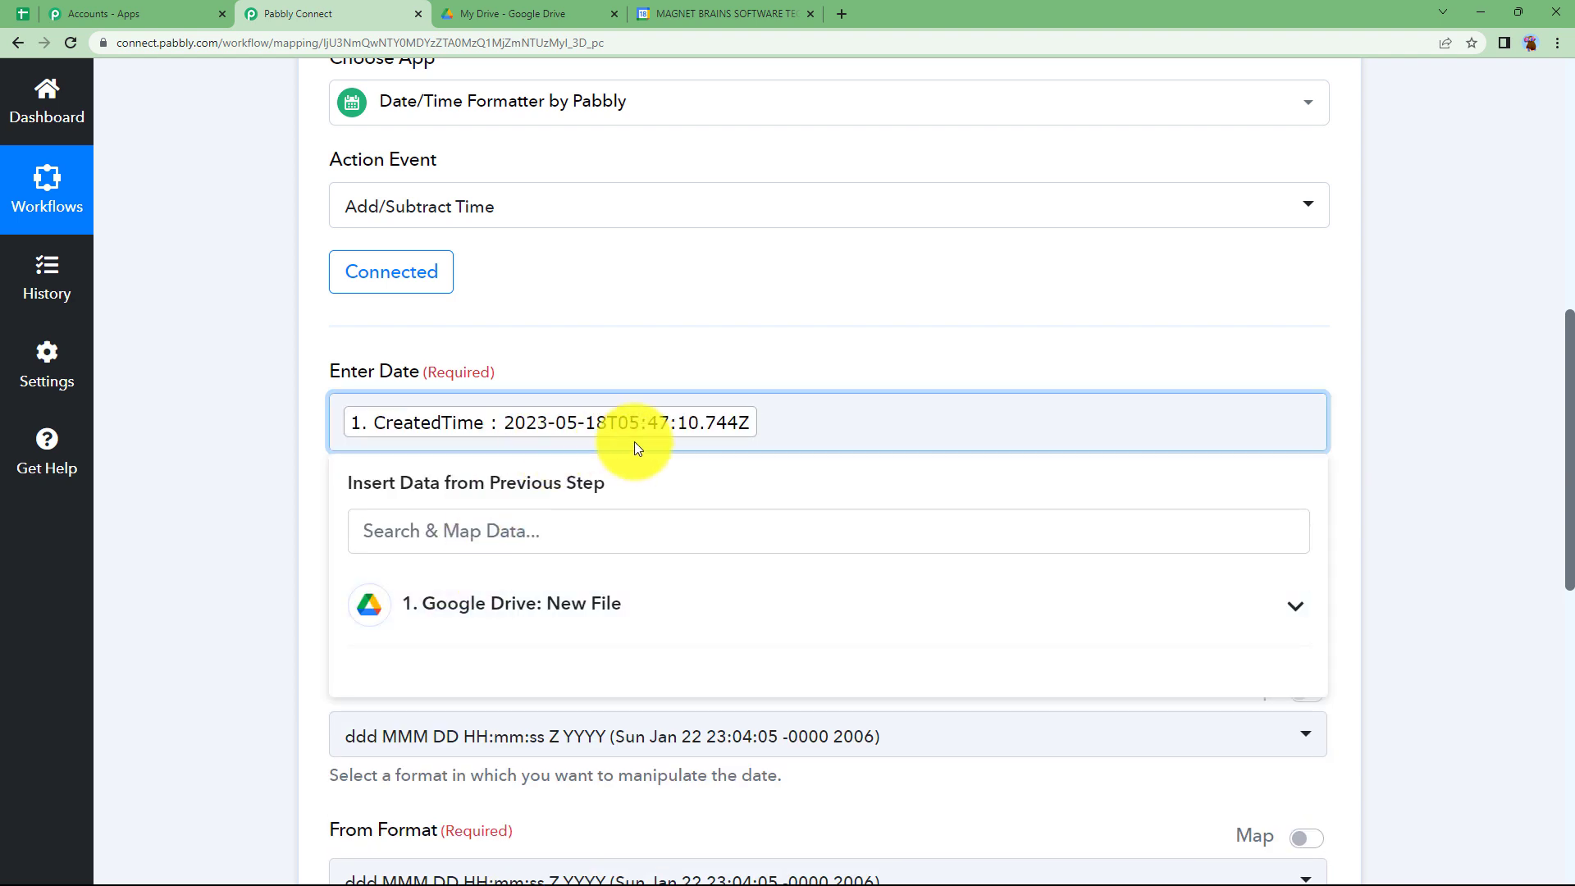
left_click(327, 481)
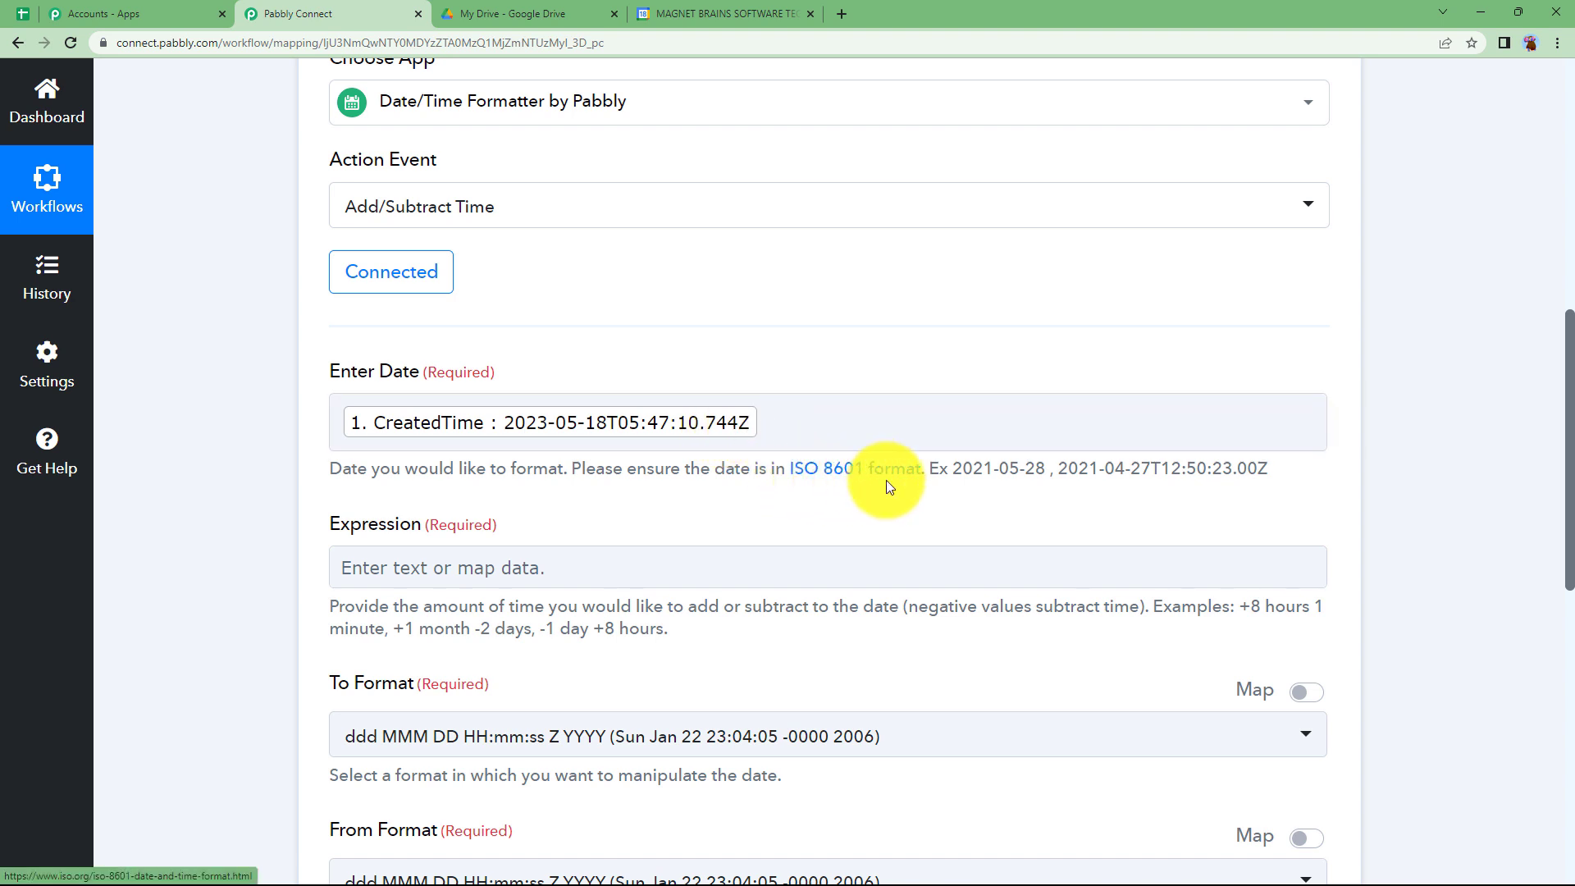
- Set the date formatter's Expression to +4 days
scroll(323, 672, "down", 2)
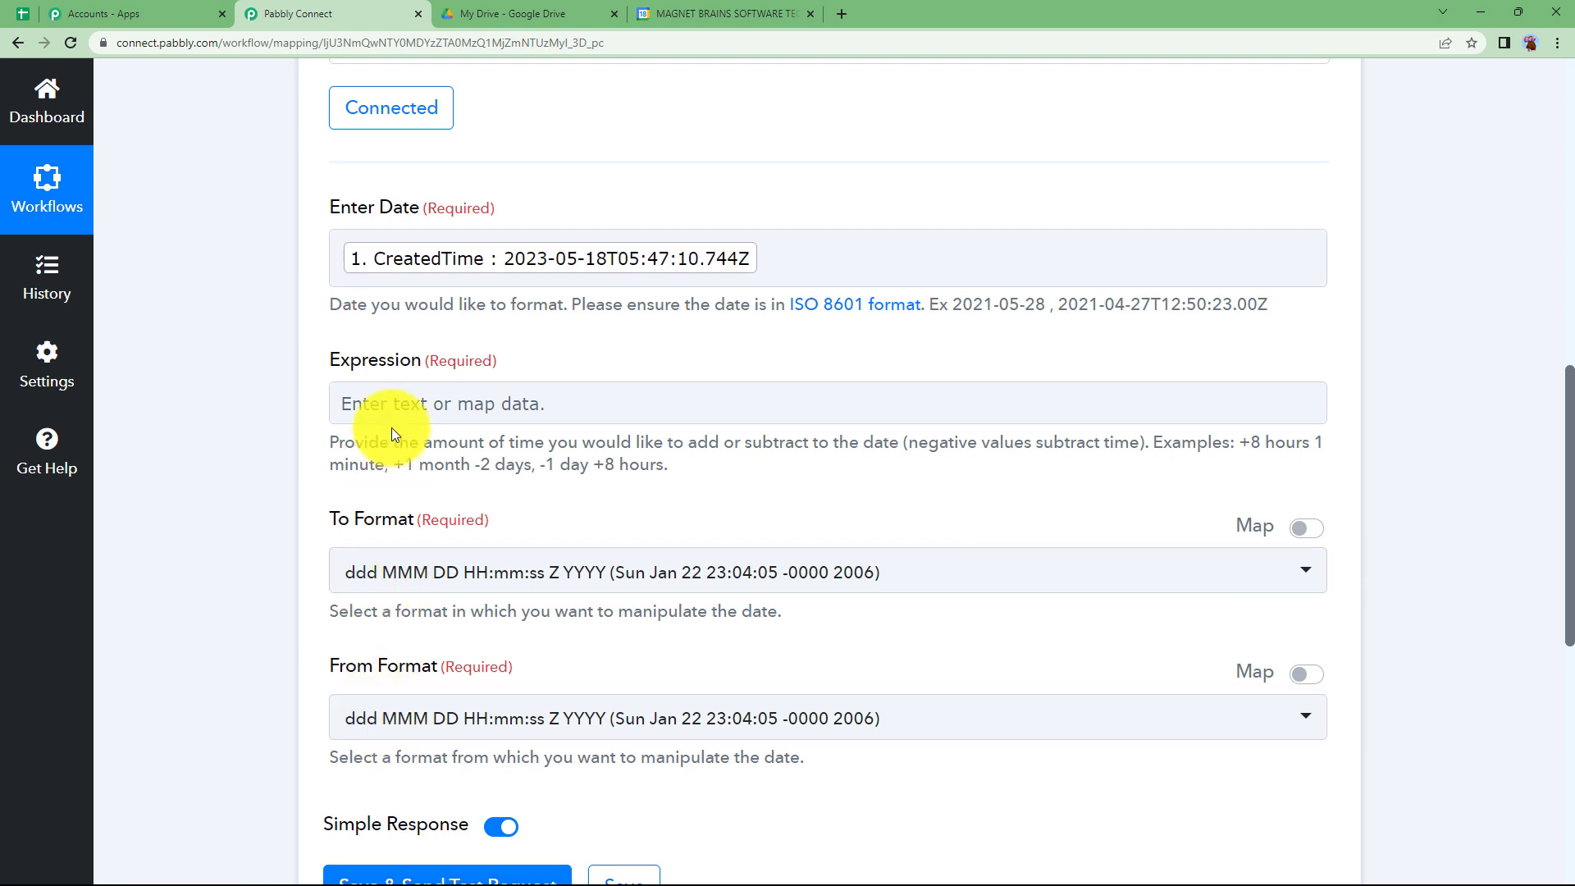
left_click(402, 403)
left_click(220, 480)
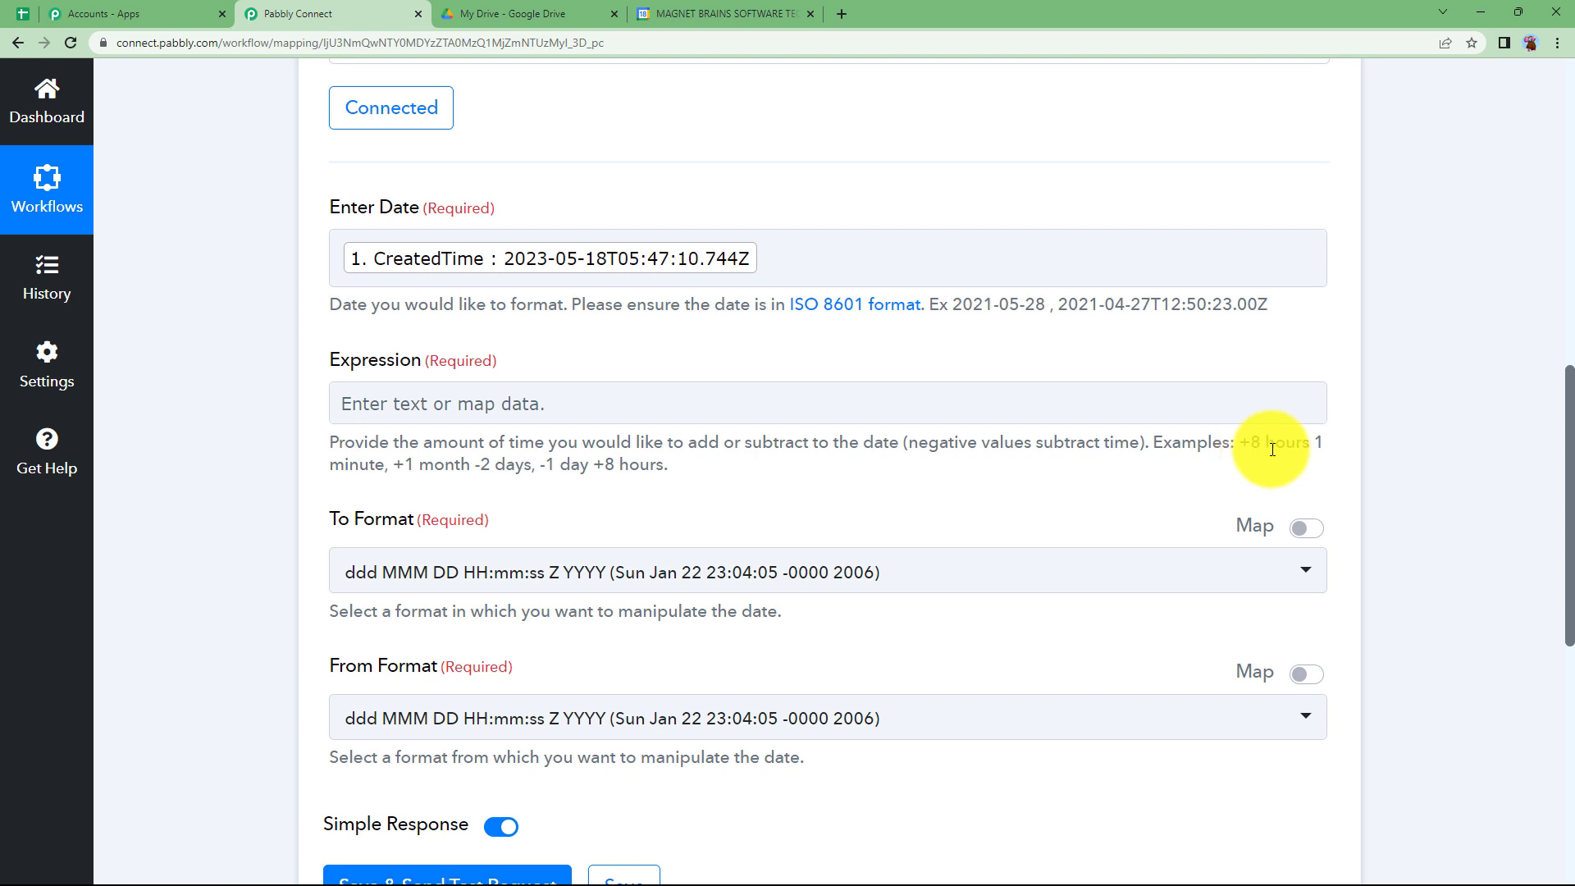
left_click(550, 411)
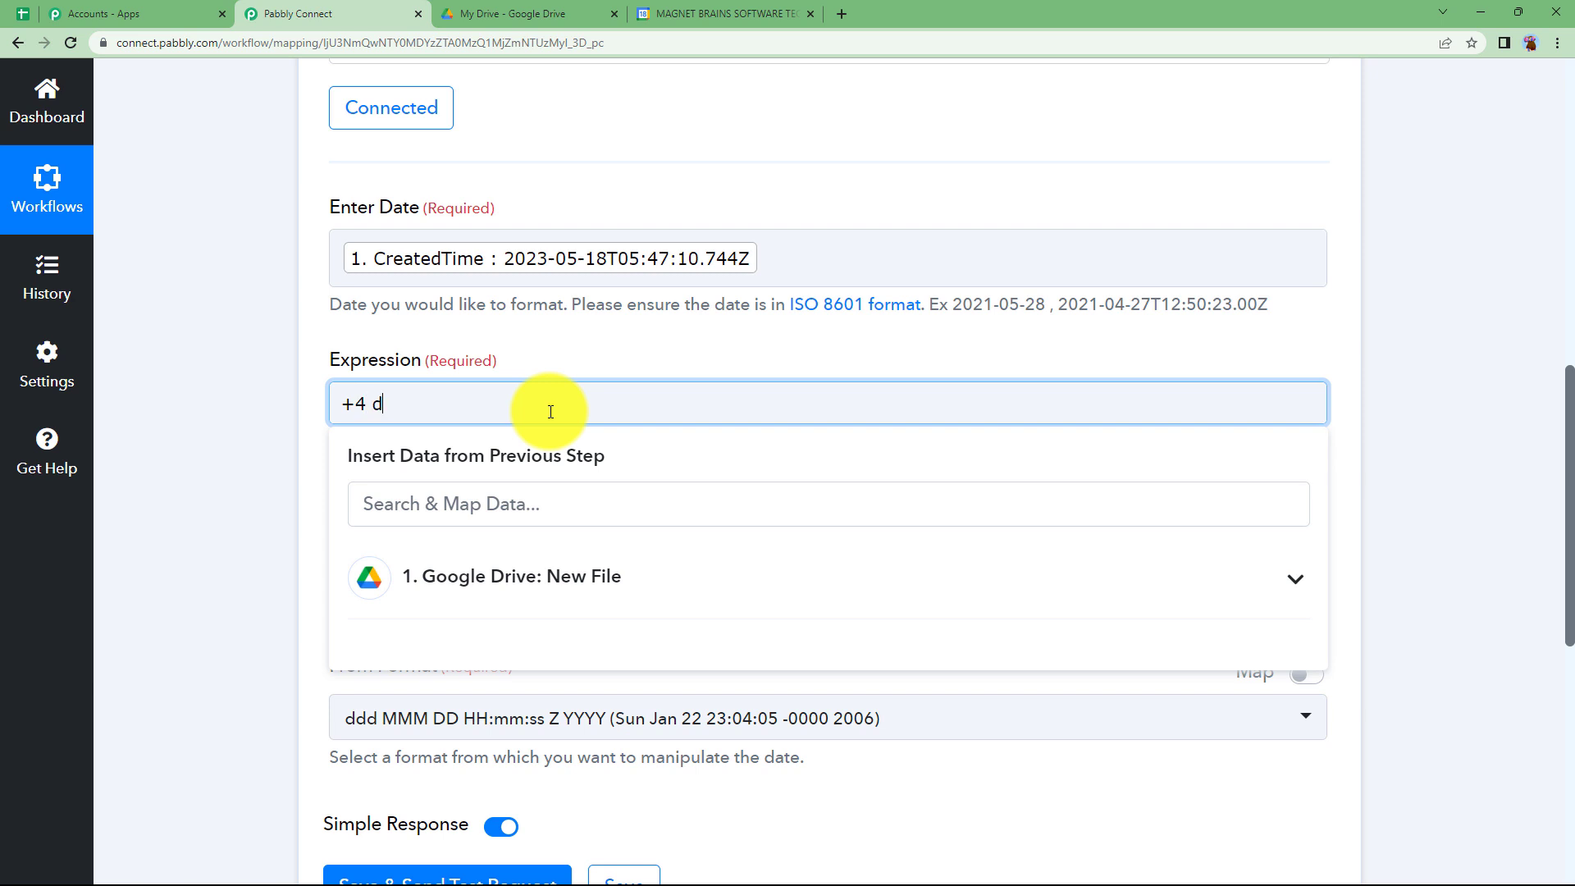
left_click(316, 419)
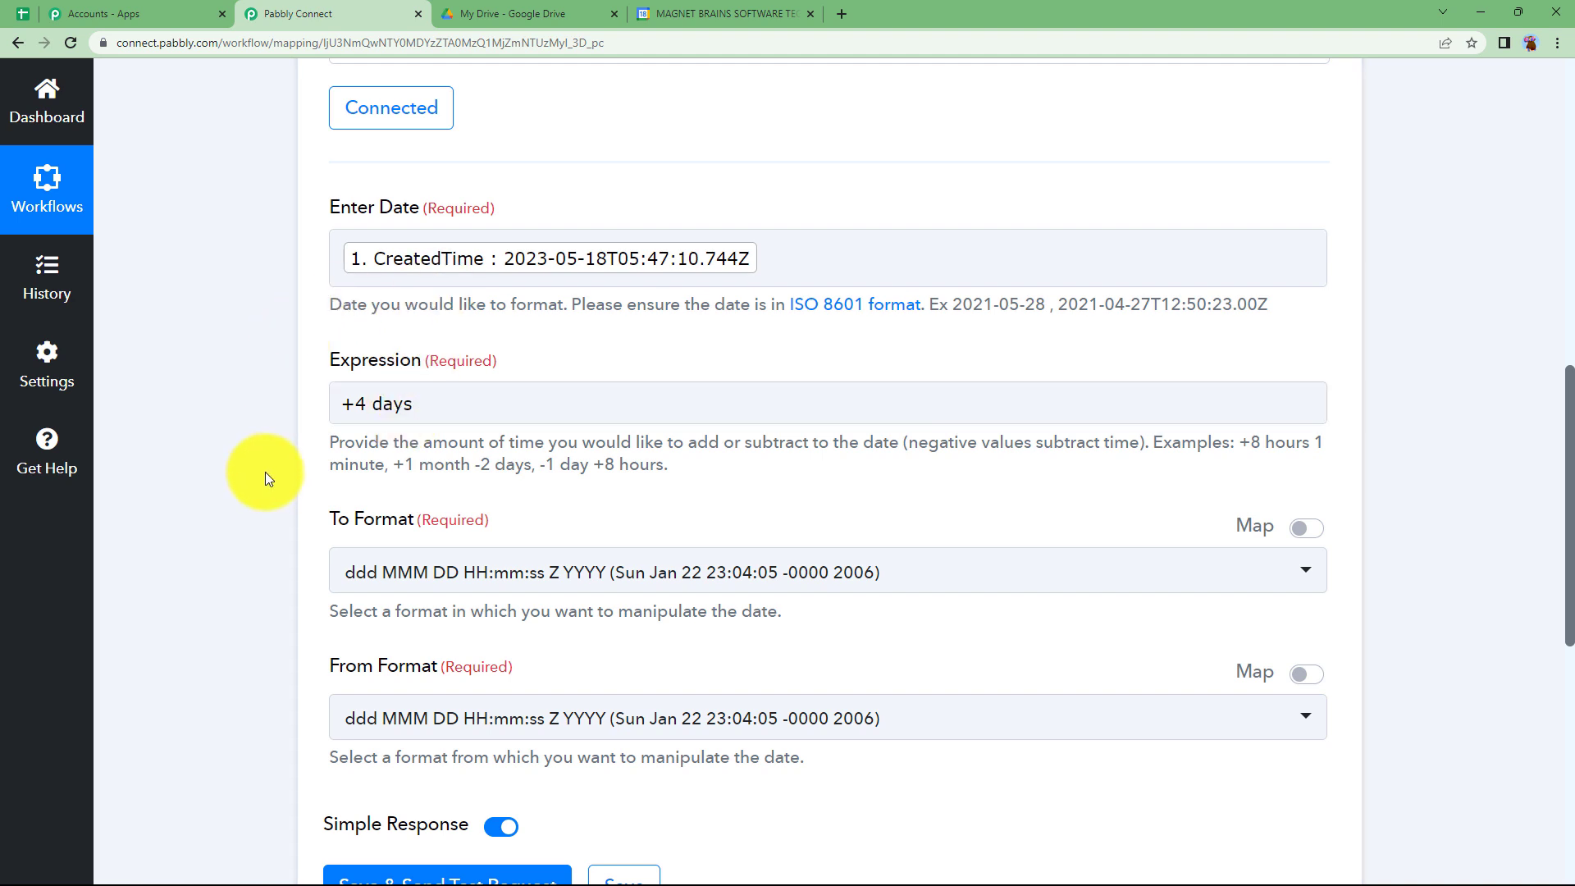
- Set both the To Format and the From Format to YYYY-MM-DDTHH:mm:ssZ
scroll(264, 470, "down", 3)
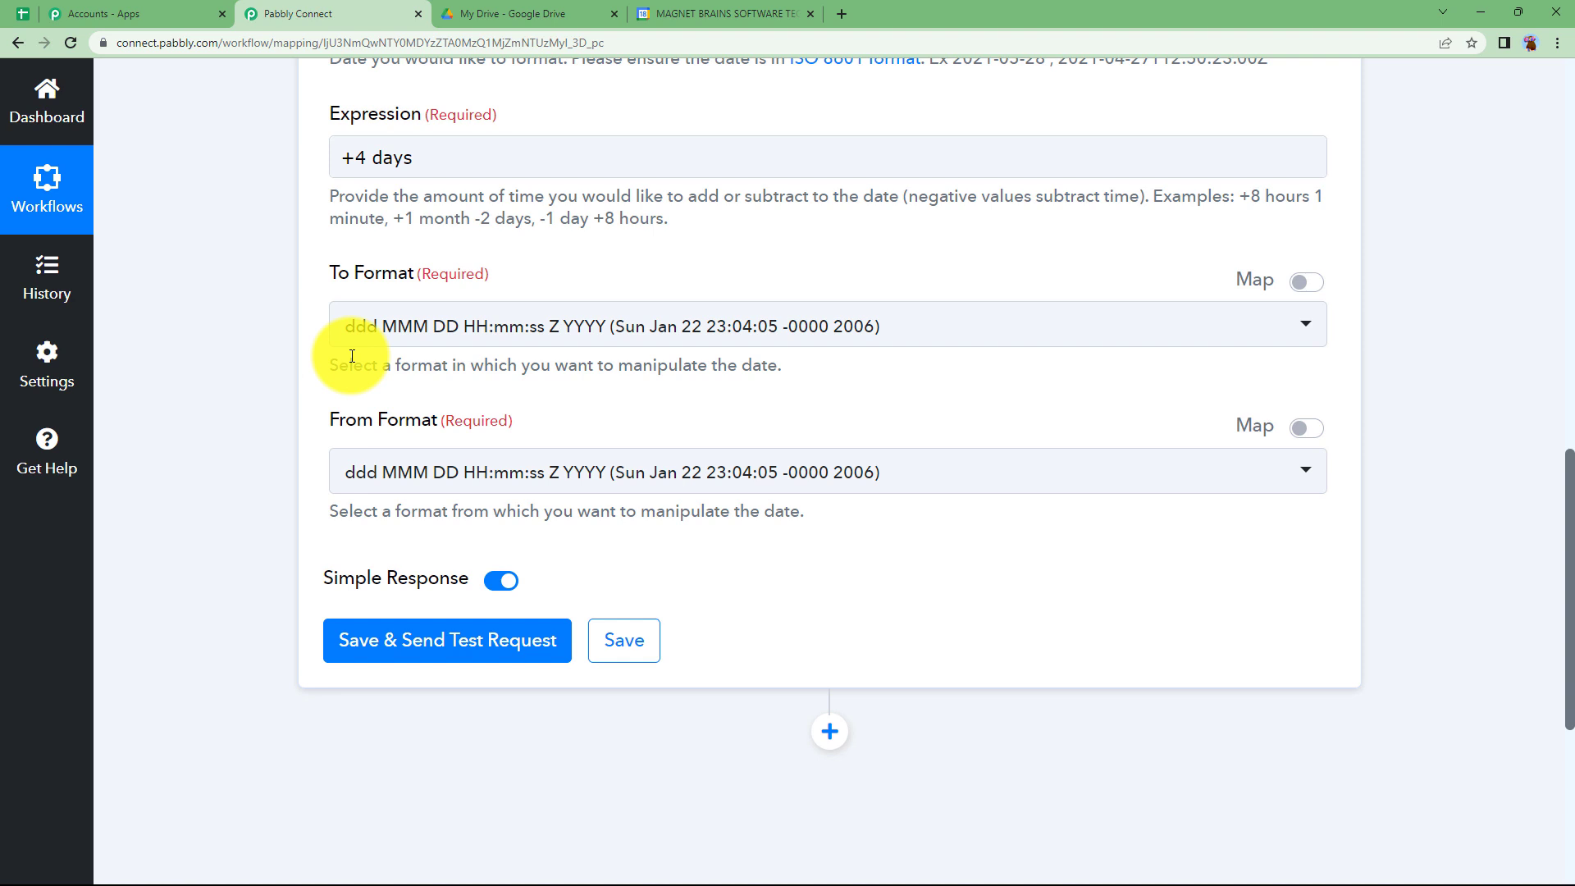
left_click(376, 326)
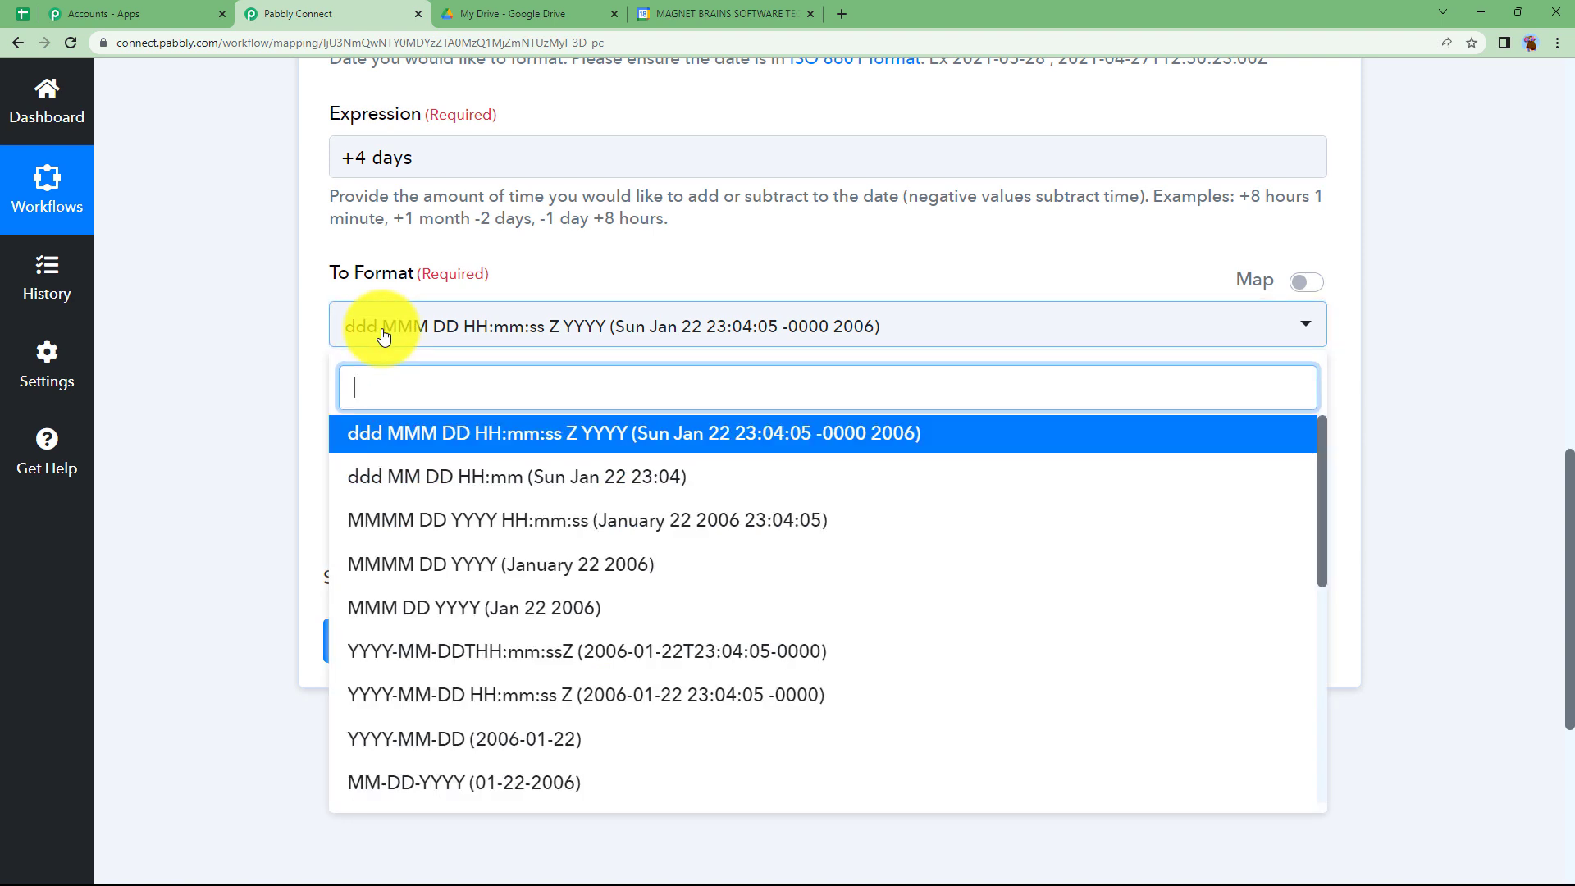
left_click(457, 652)
scroll(598, 207, "up", 2)
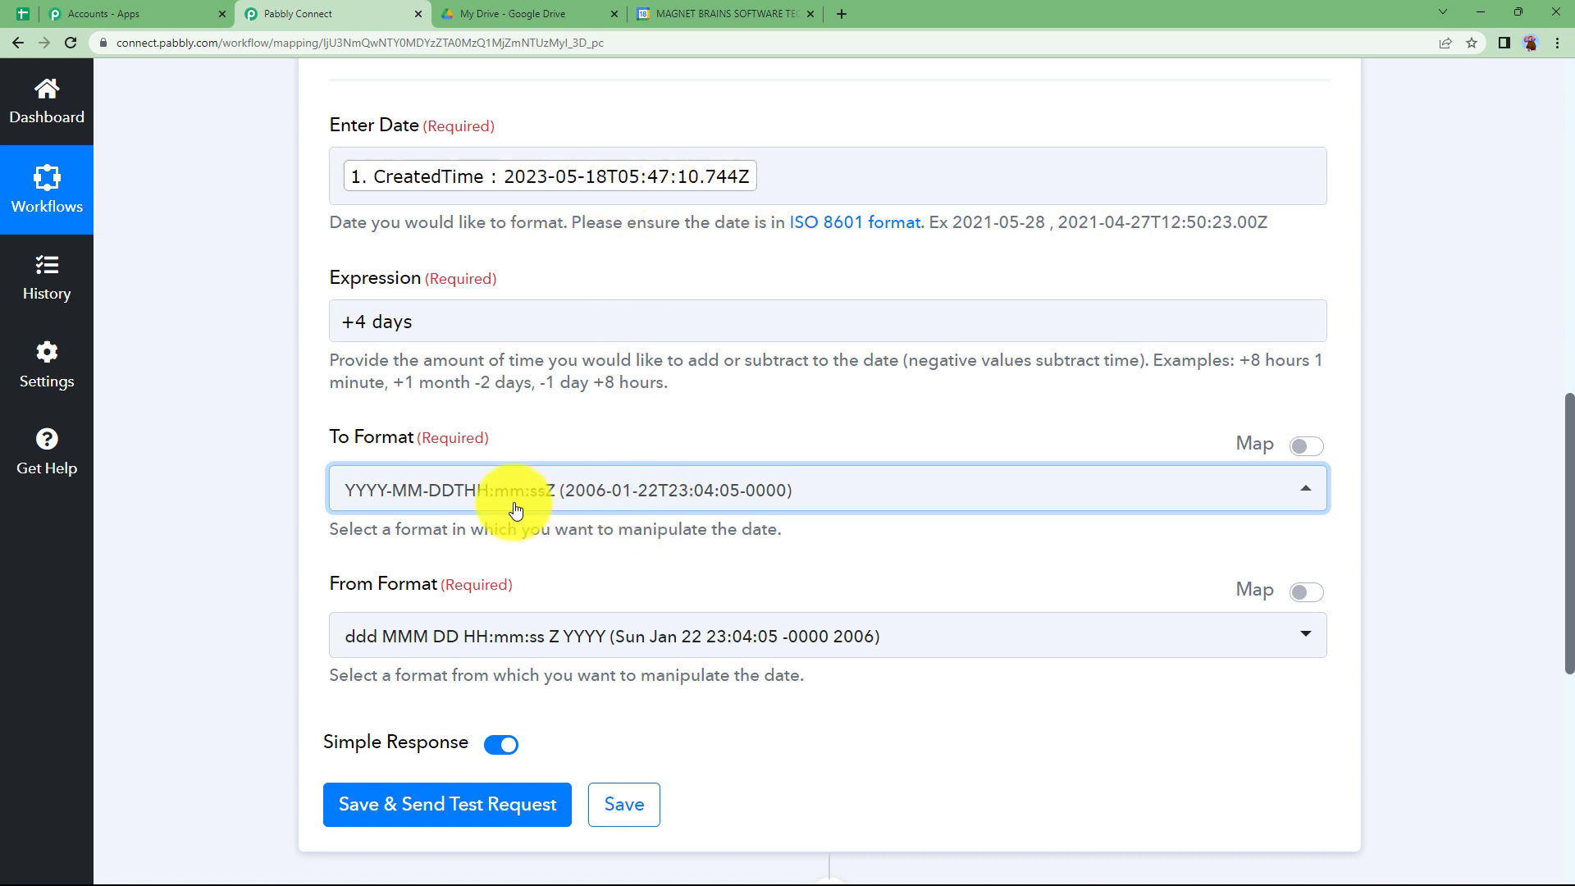
left_click(472, 636)
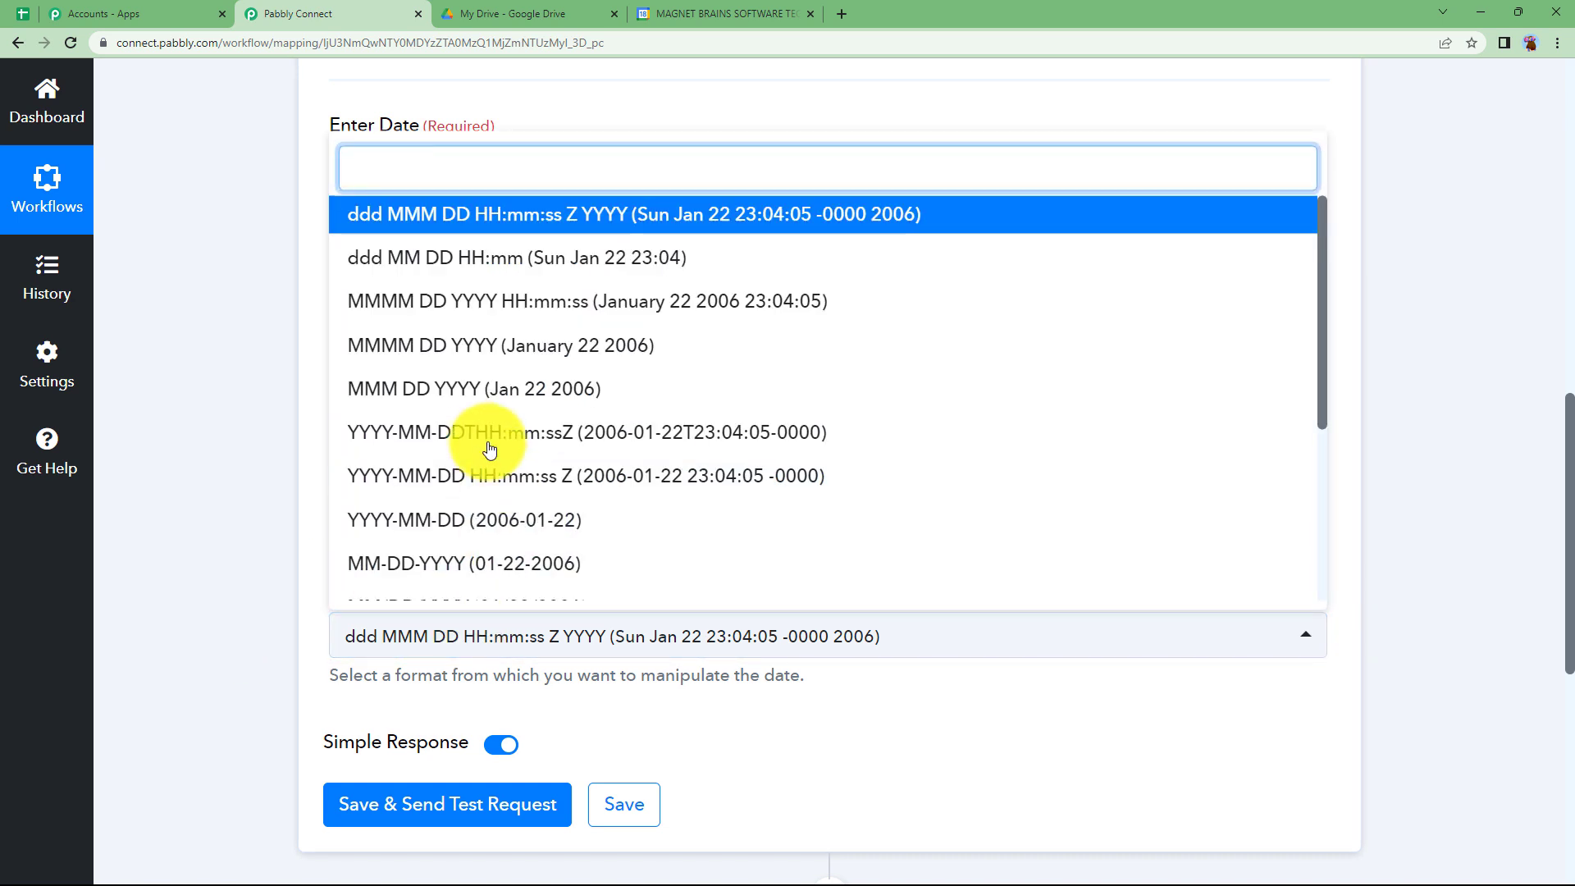
left_click(456, 440)
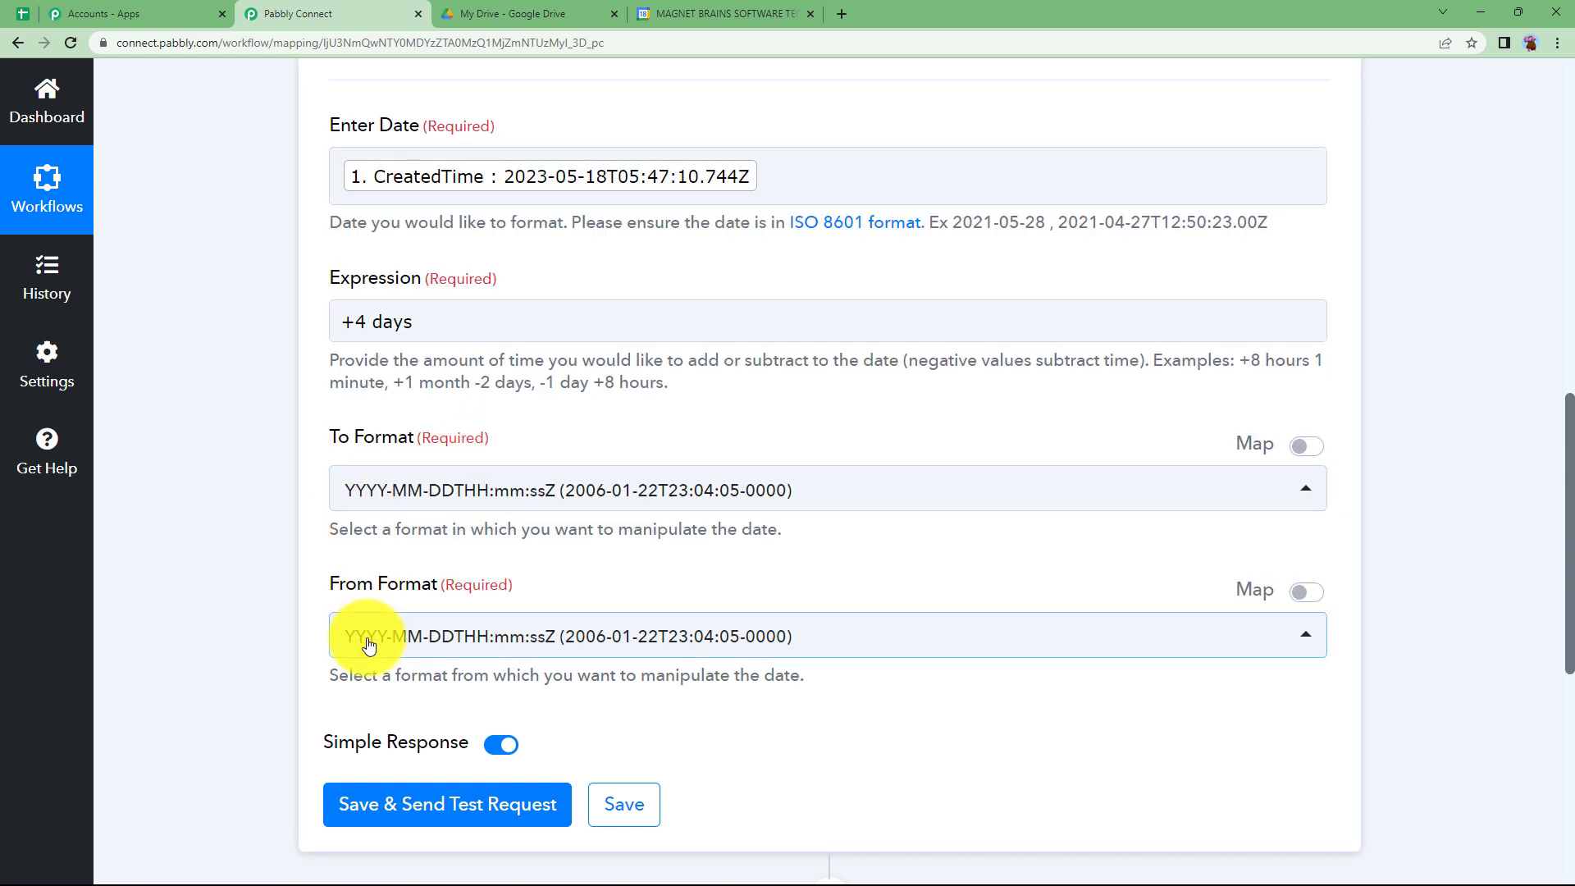
- Save the Date/Time Formatter action with a test request and check the Result date in its response
scroll(209, 623, "down", 2)
left_click(415, 656)
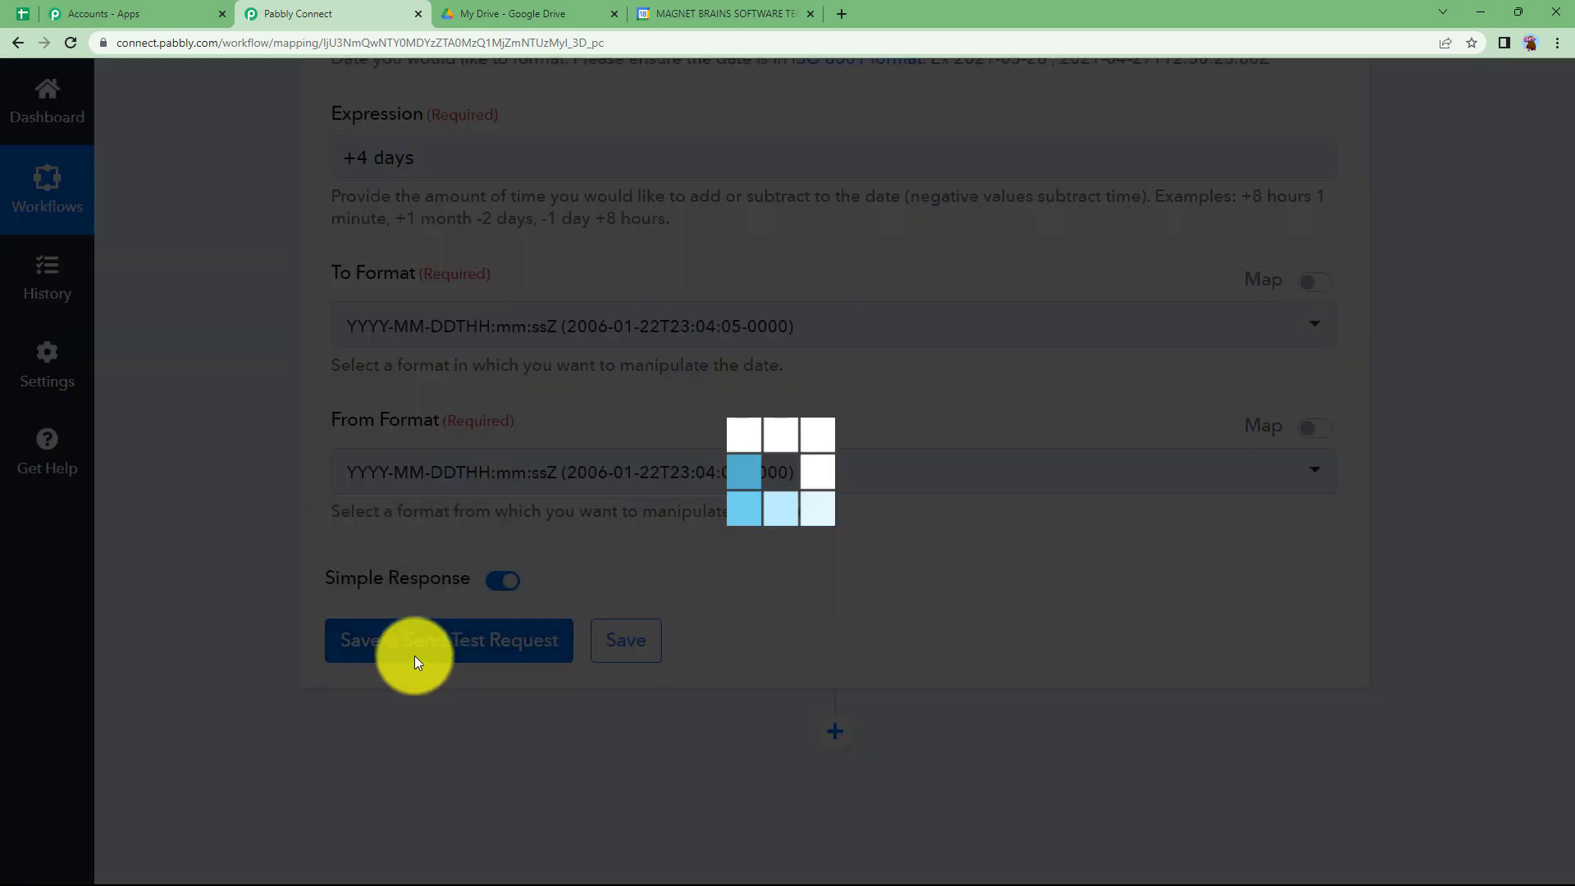
scroll(656, 566, "down", 2)
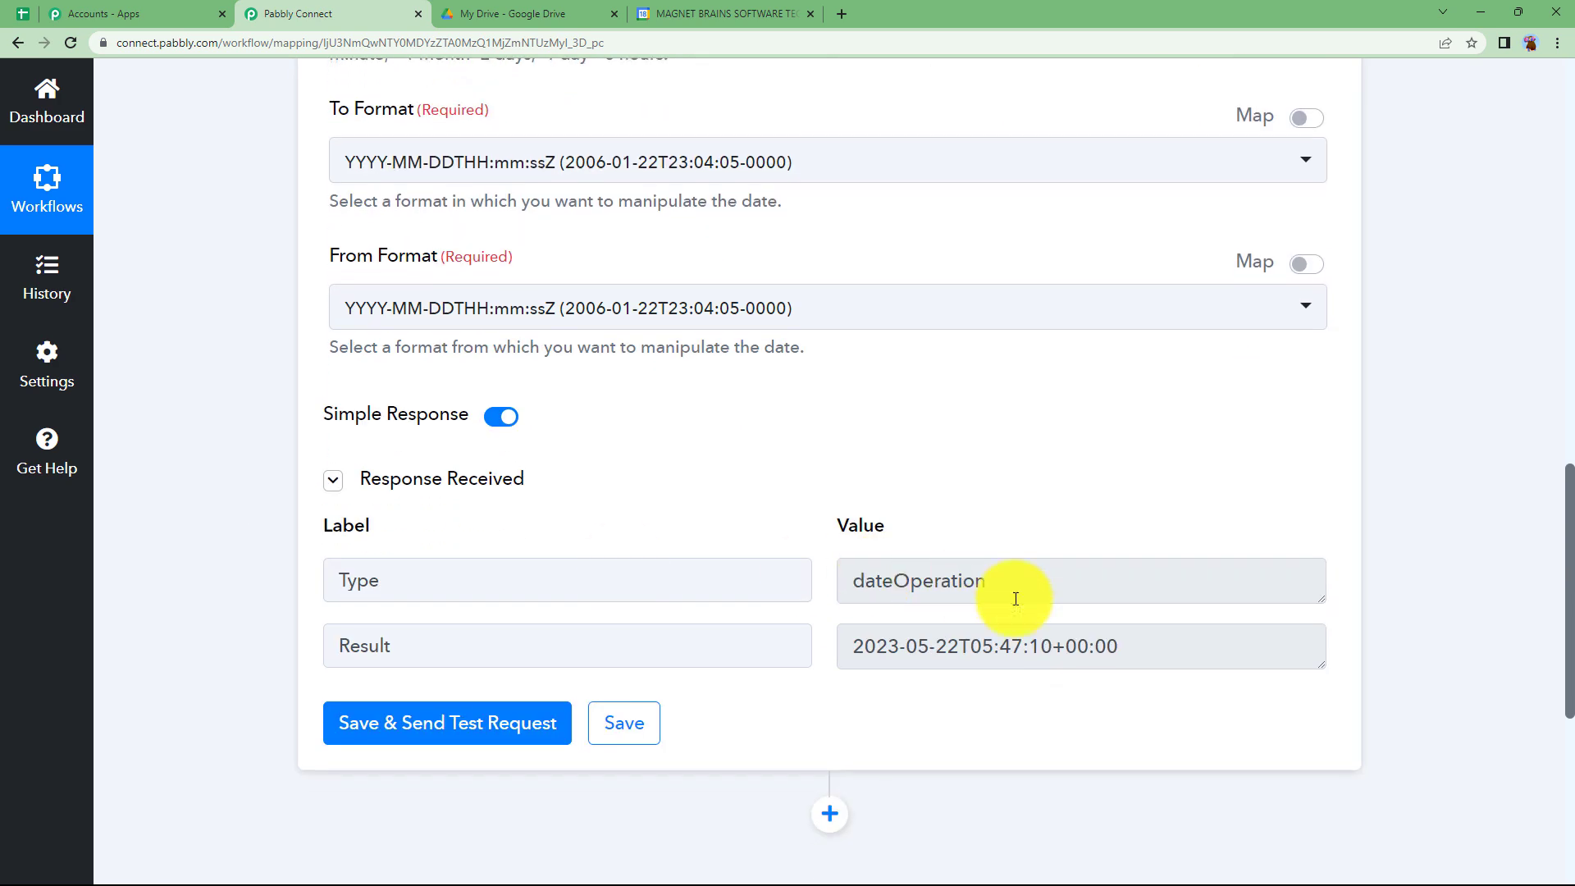
left_click_drag(1170, 643, 813, 677)
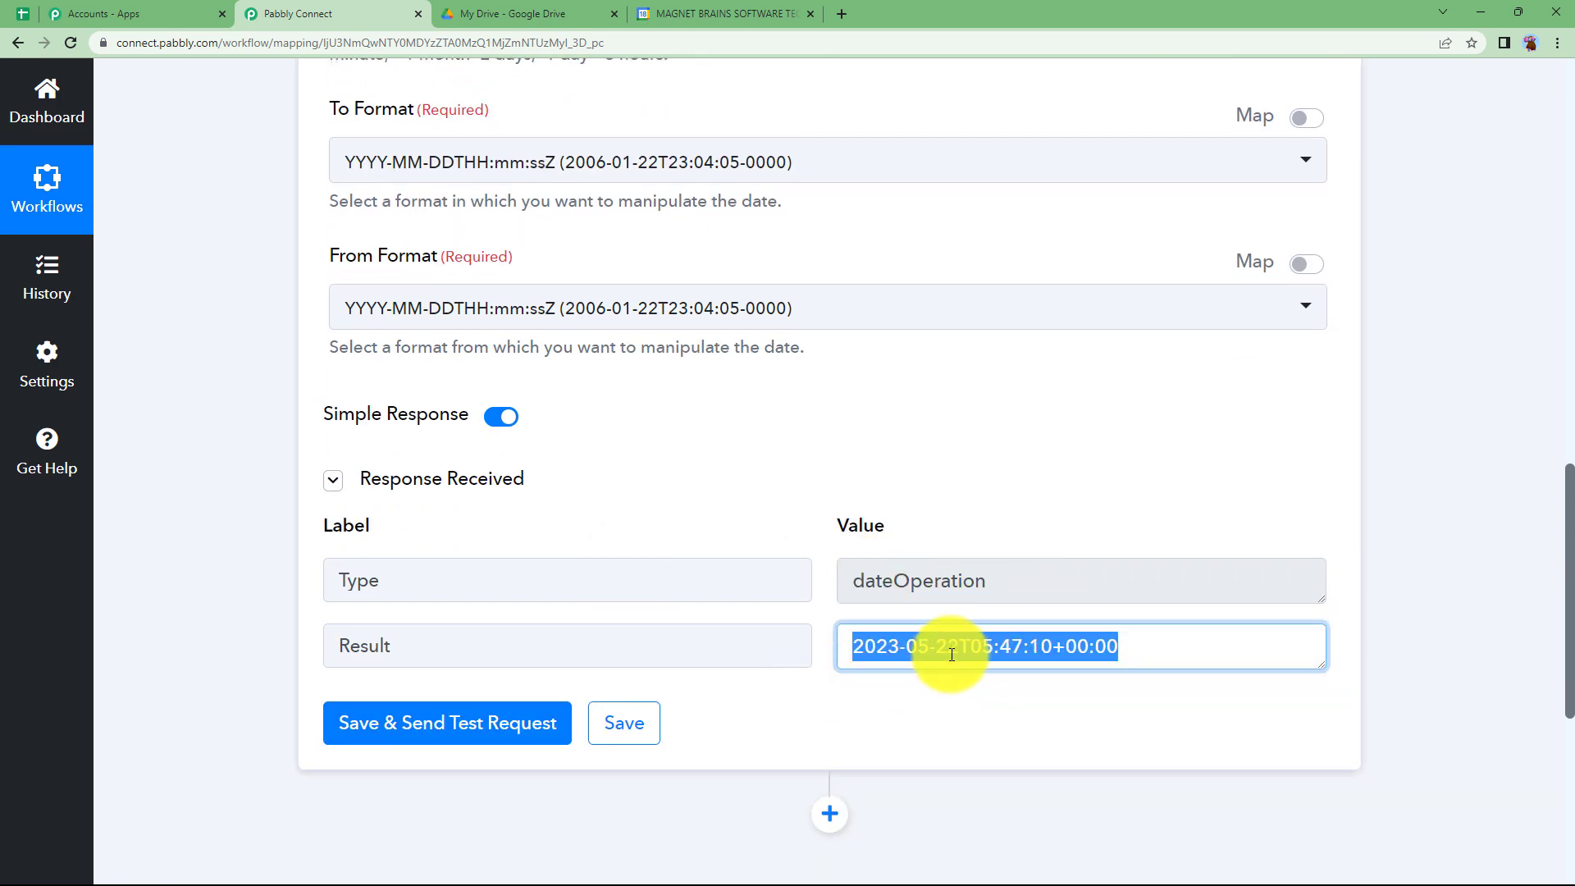
- Review the date formatter's settings and collapse the Date/Time Formatter action step
scroll(864, 467, "up", 3)
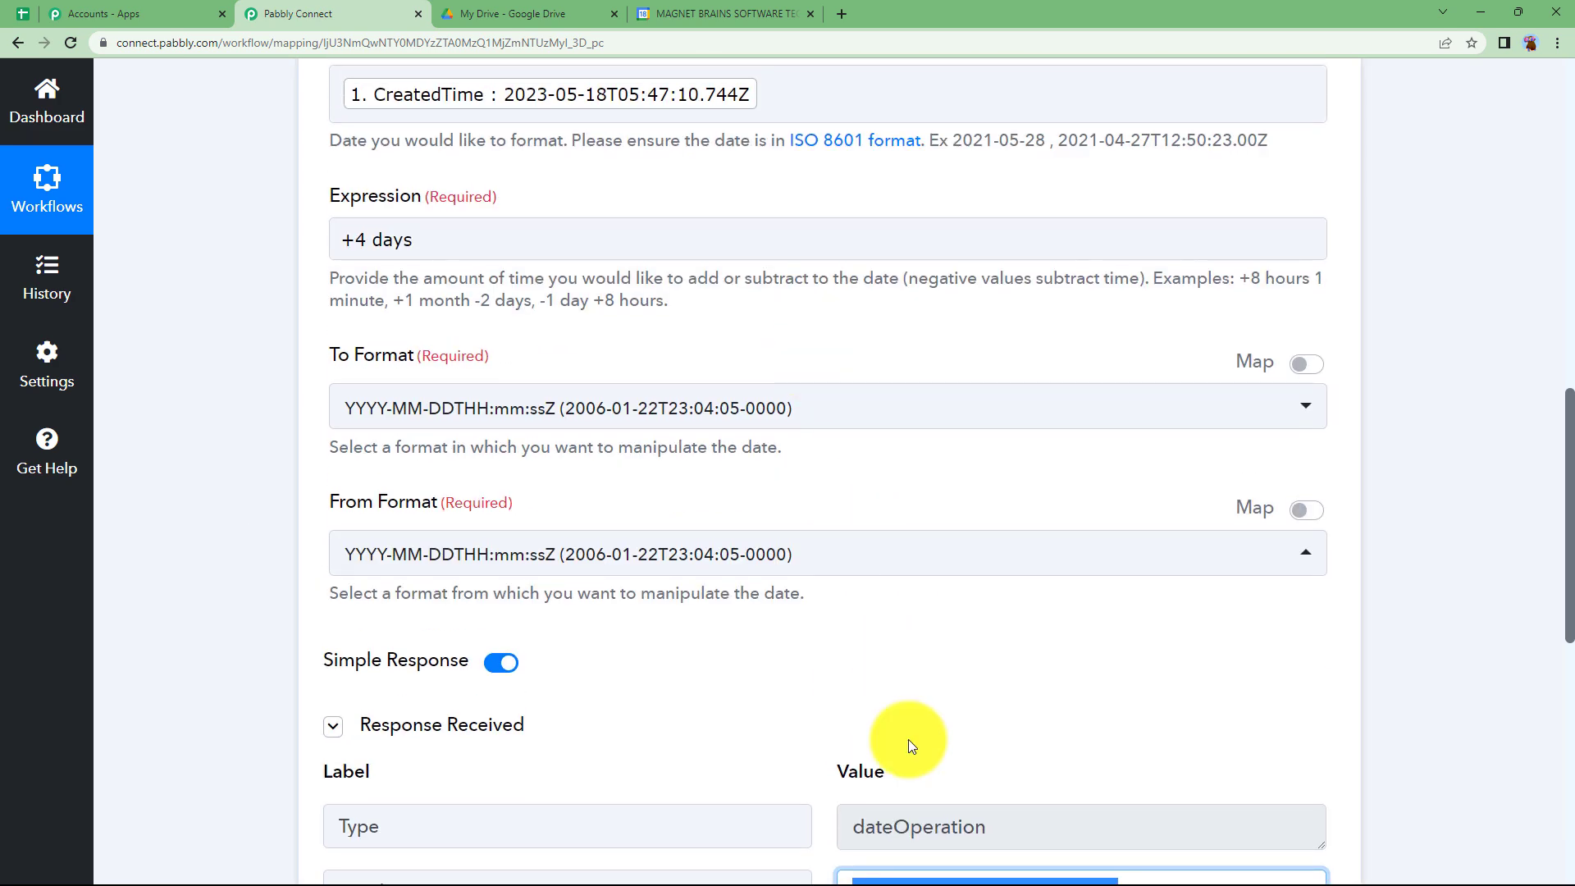
scroll(878, 734, "down", 2)
left_click(783, 628)
scroll(781, 623, "up", 3)
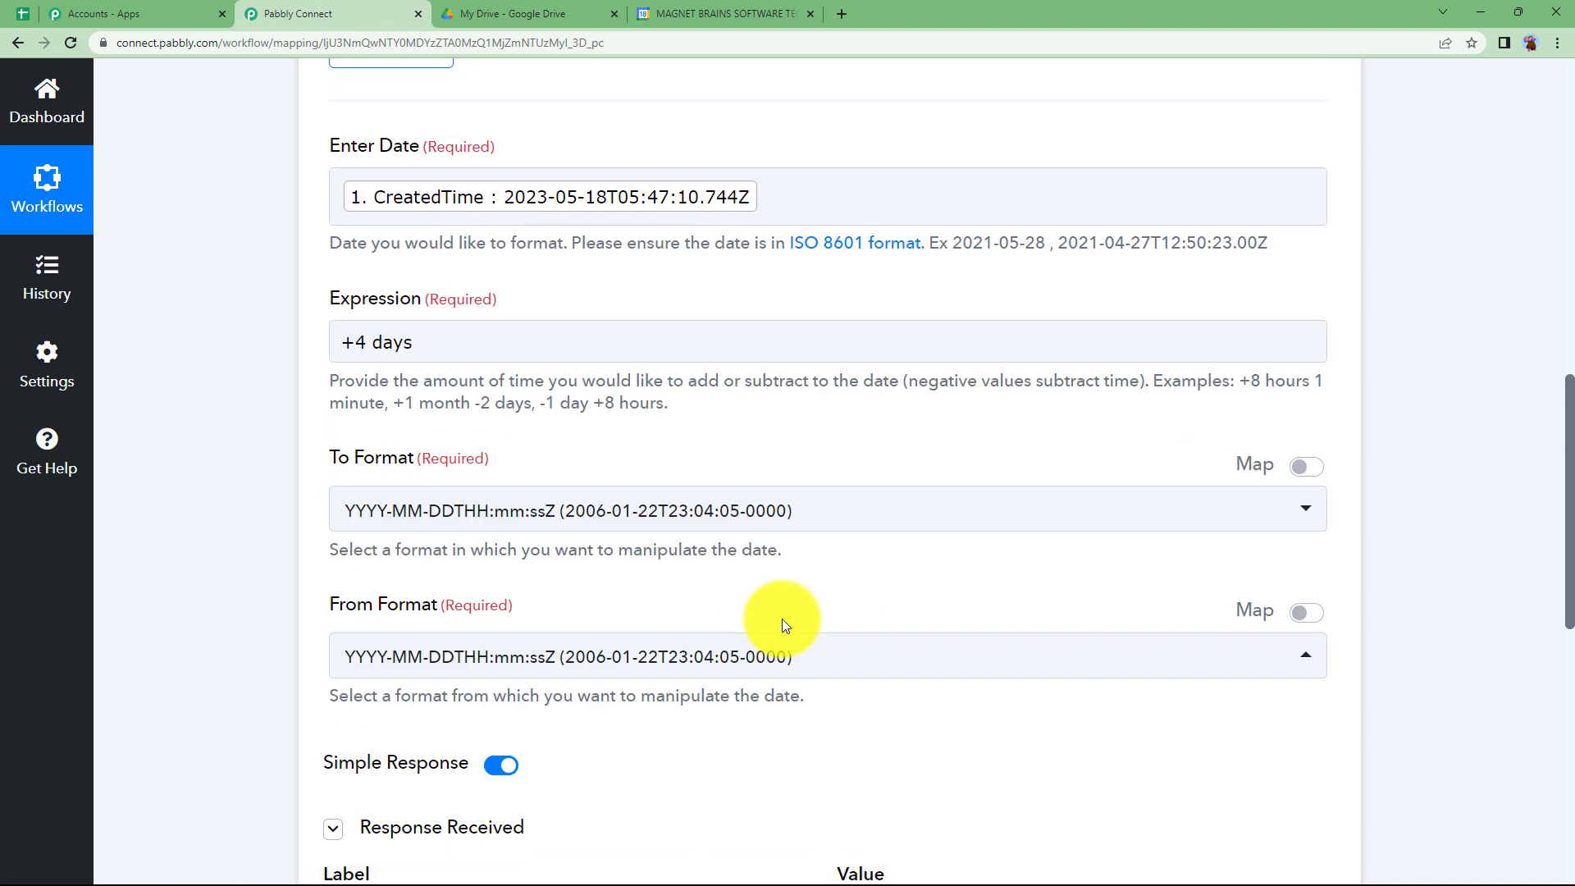
scroll(781, 623, "up", 7)
left_click(799, 480)
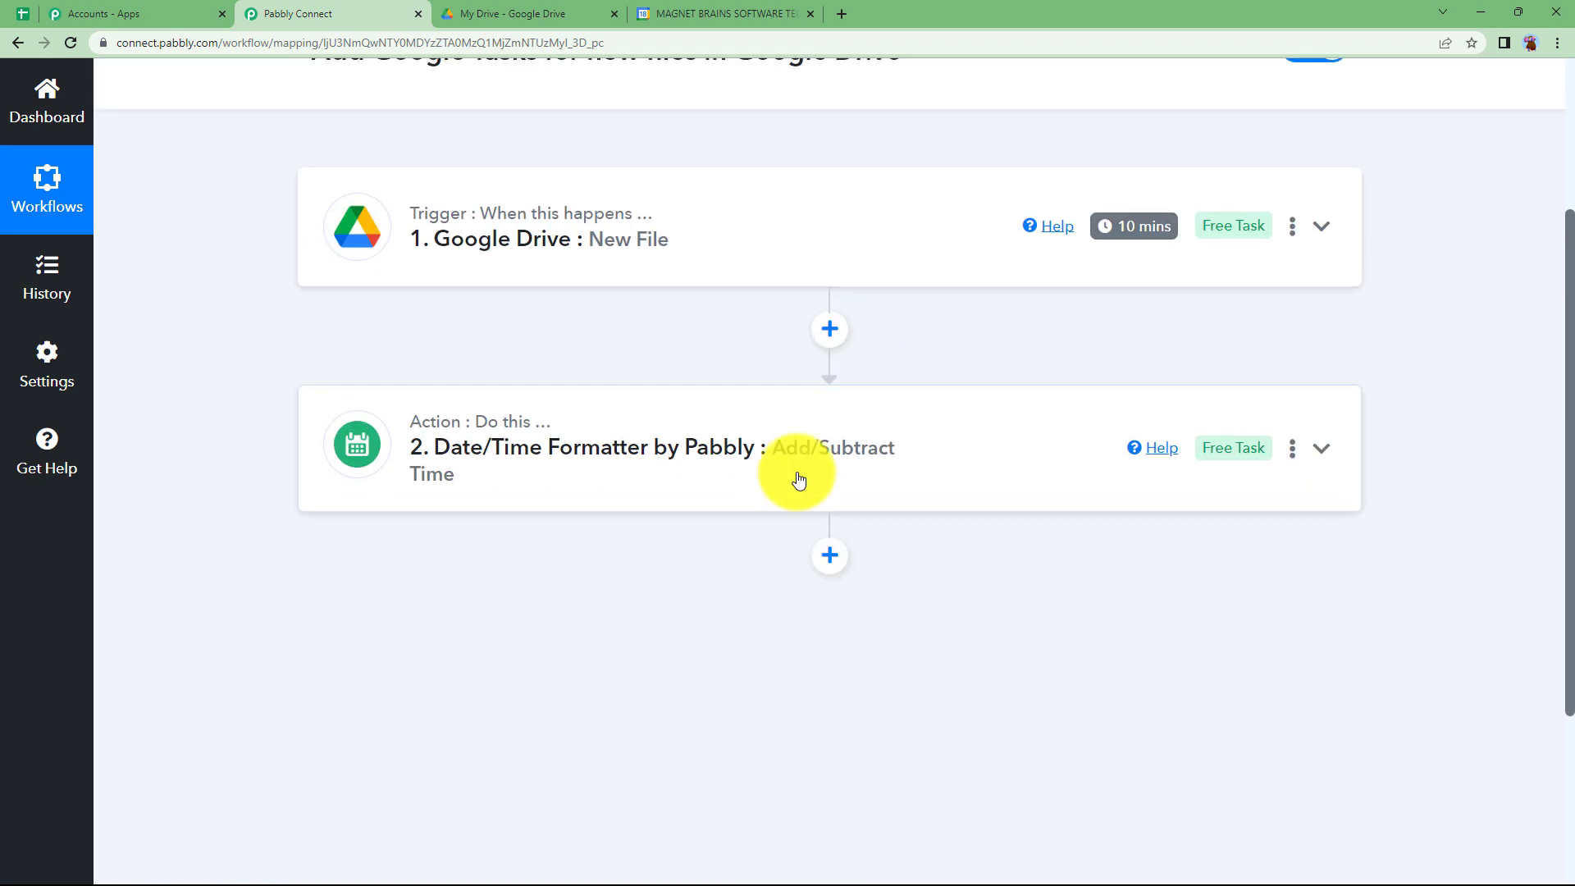
- Add an action step after the date formatter with Google Tasks as the app and Create Task as the event
left_click(830, 556)
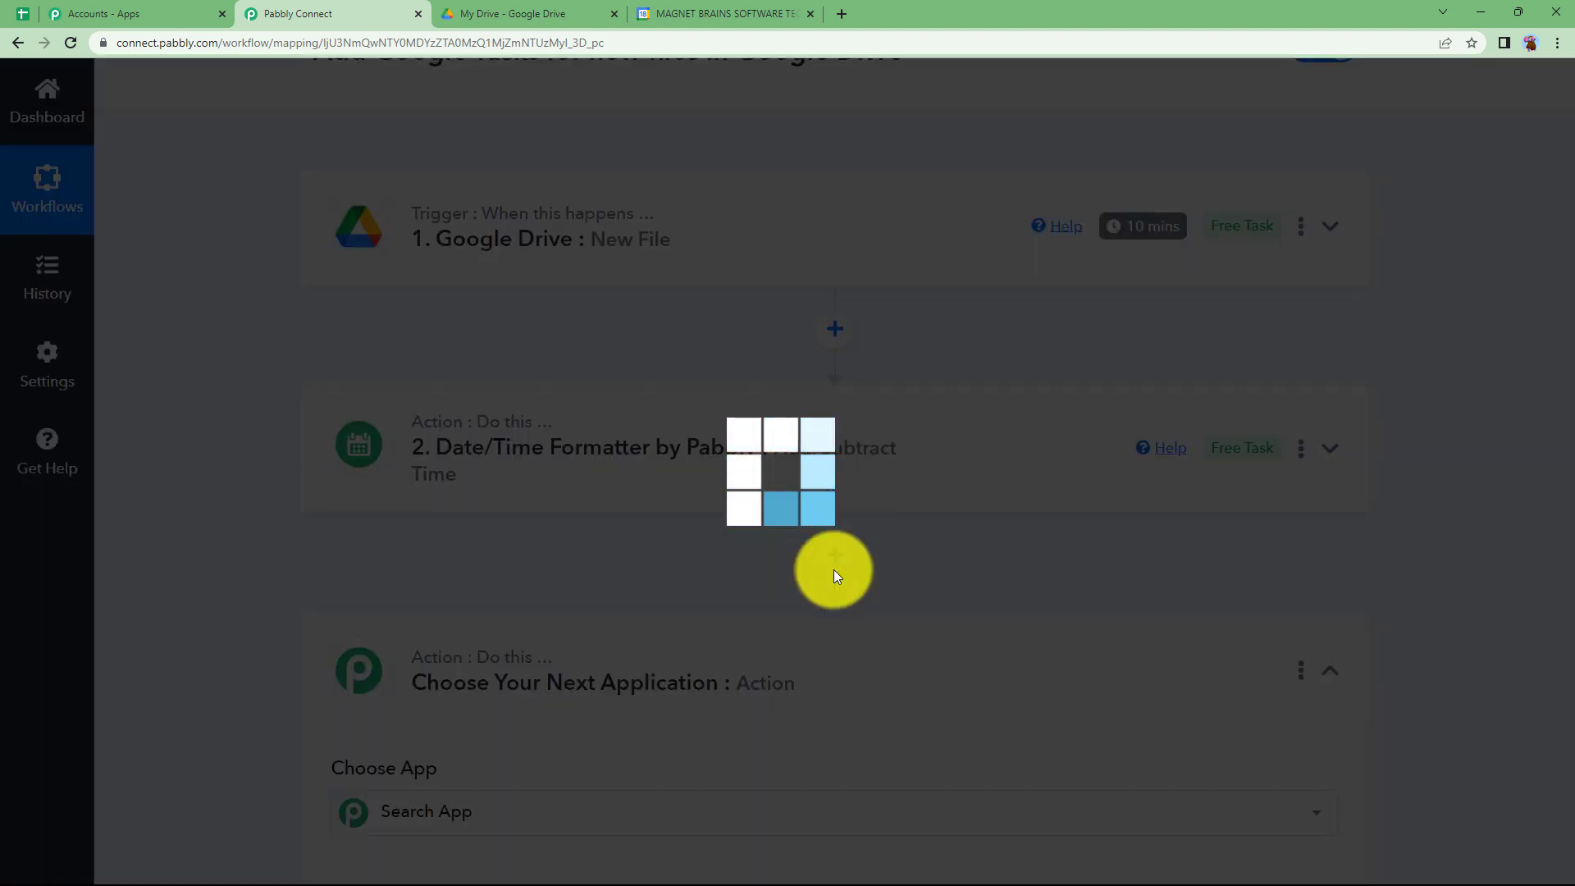
scroll(357, 673, "down", 2)
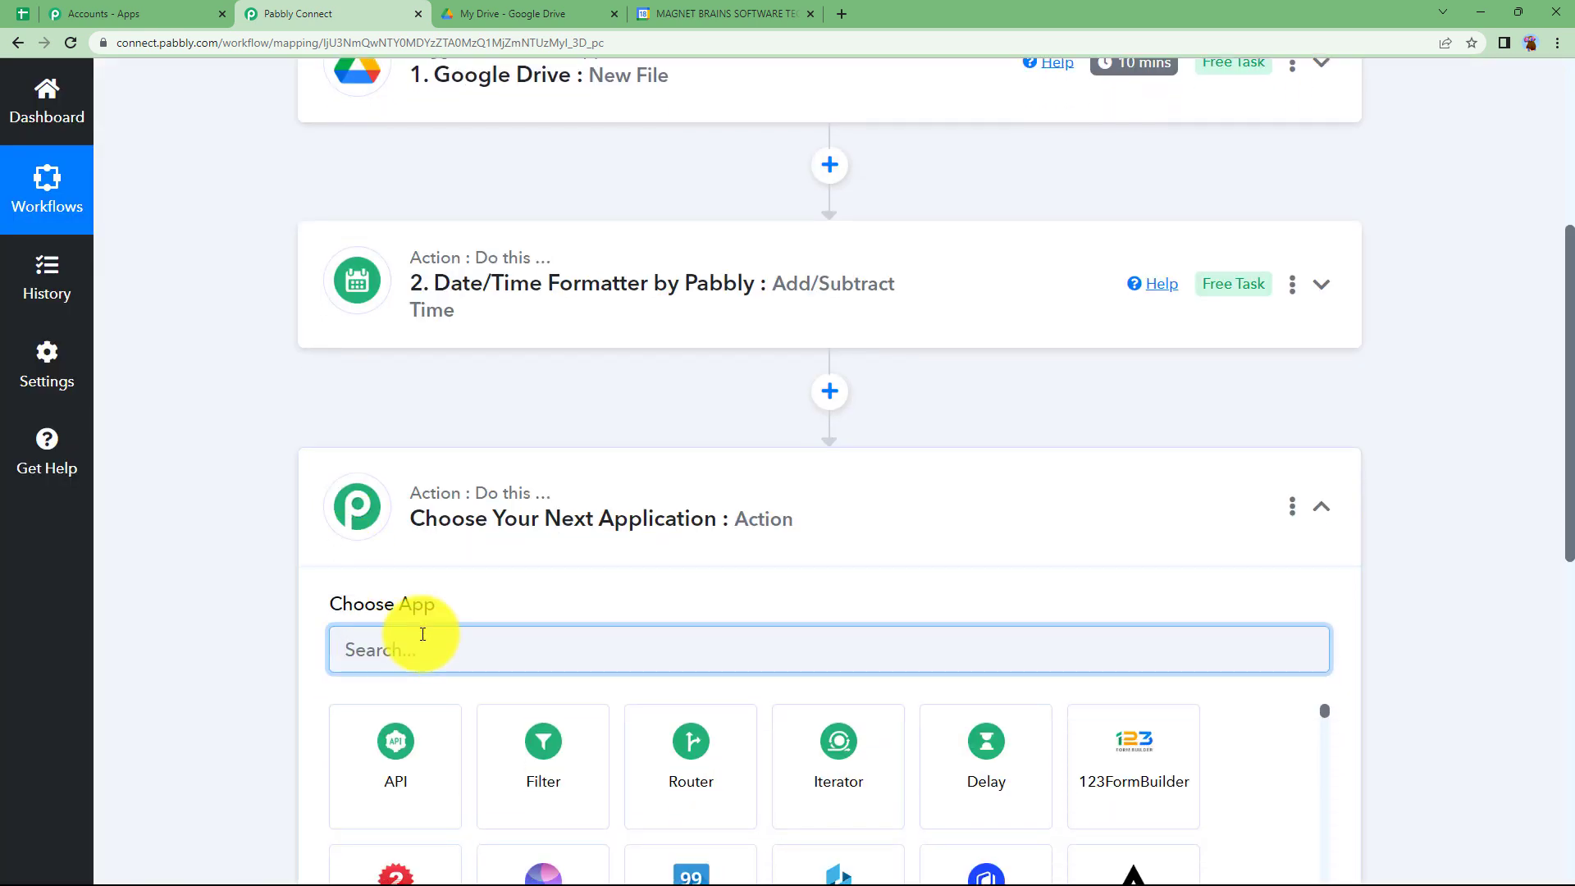
type("google t")
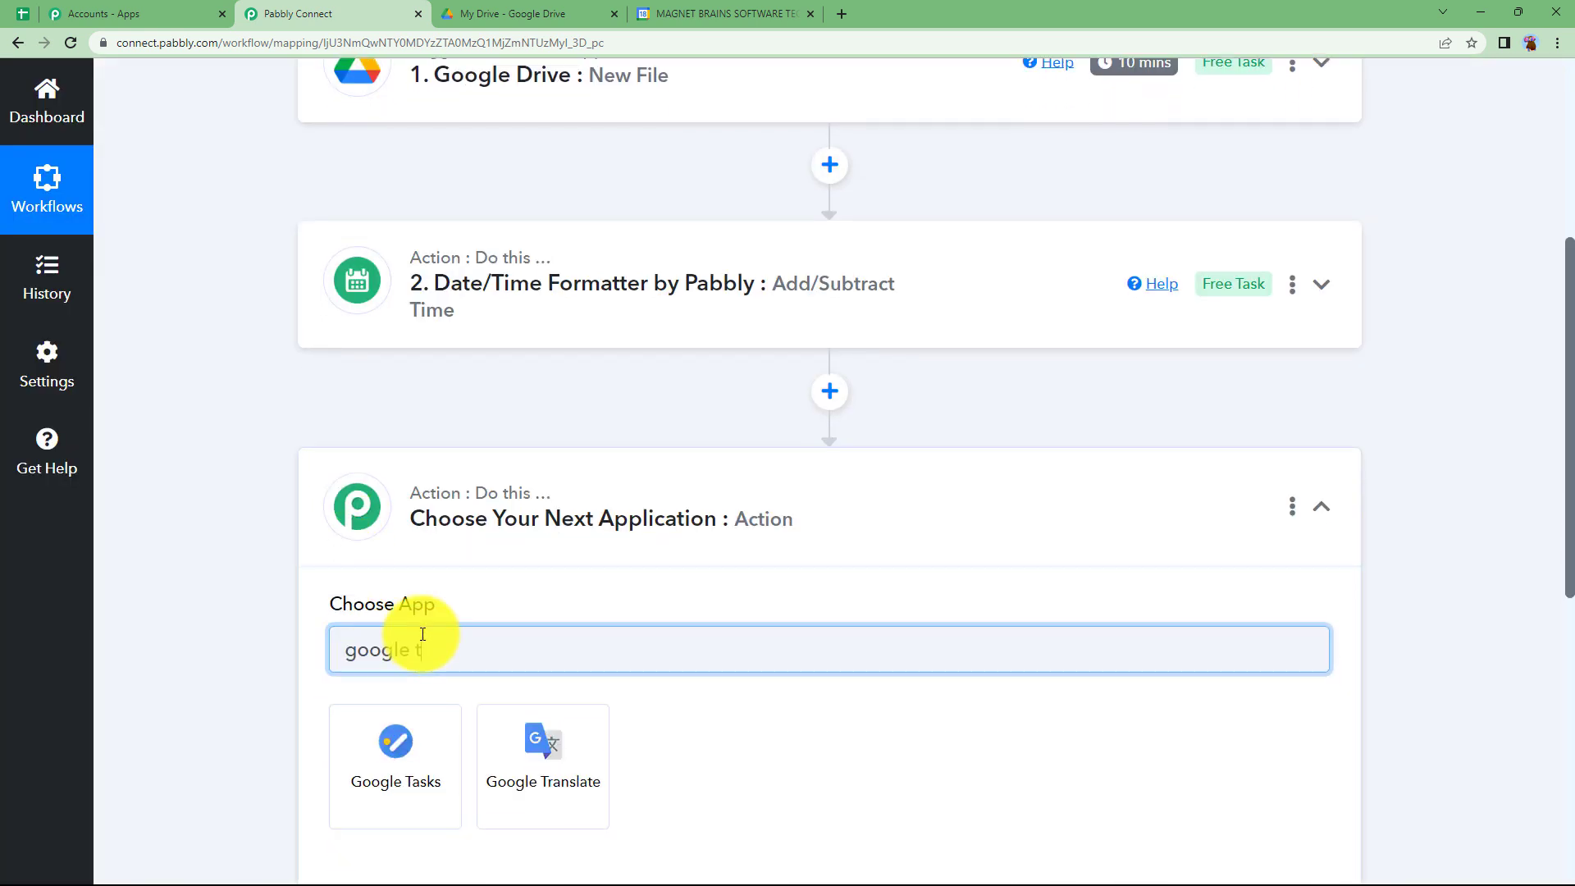
left_click(418, 758)
left_click(387, 748)
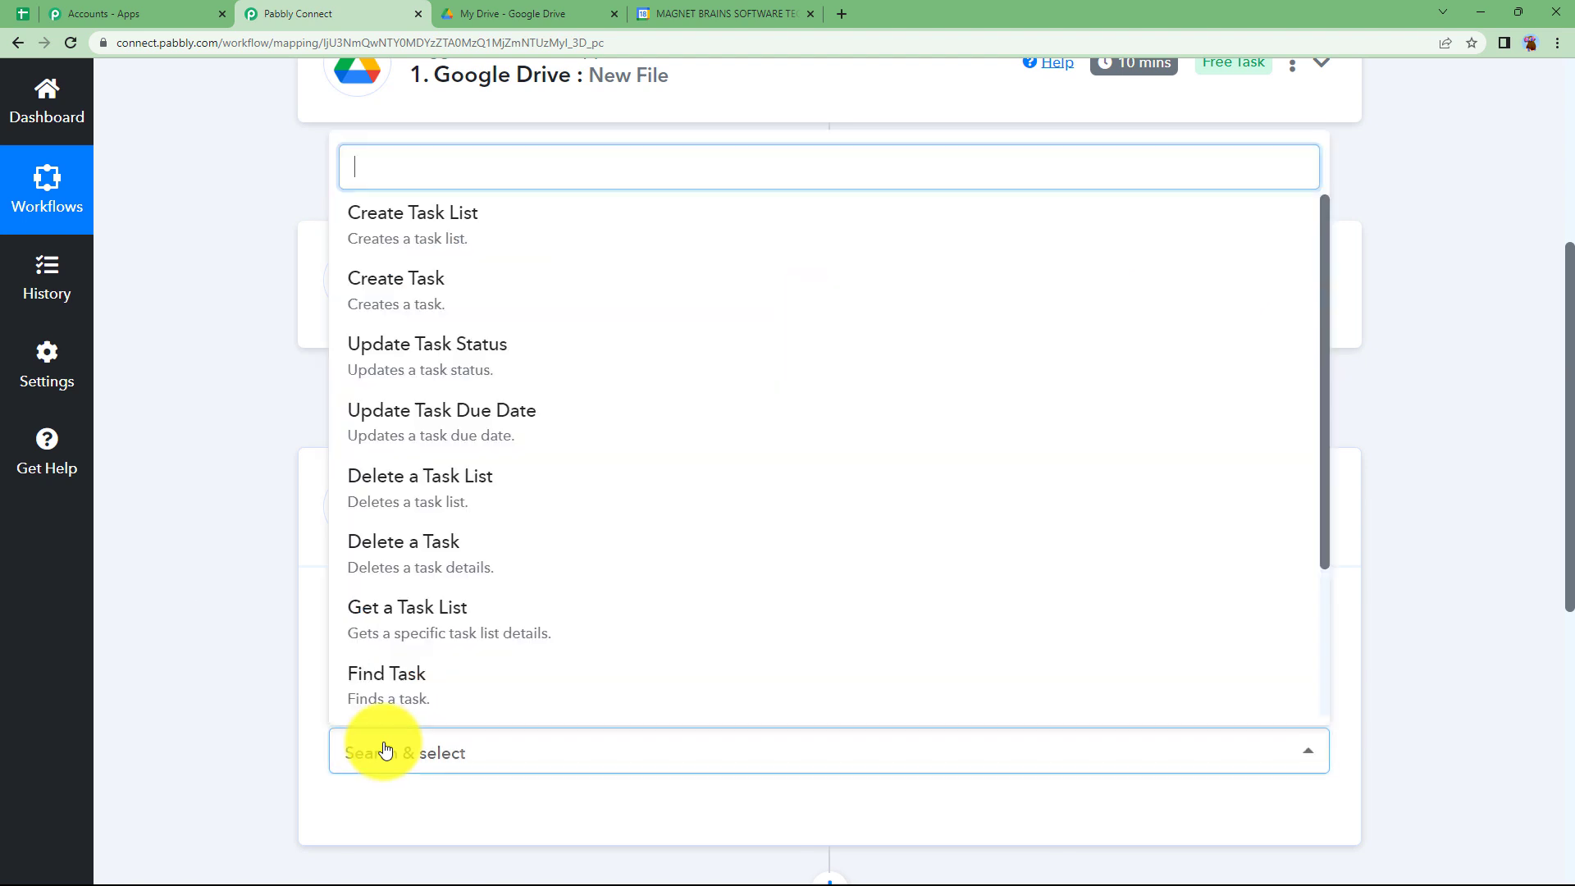
left_click(458, 282)
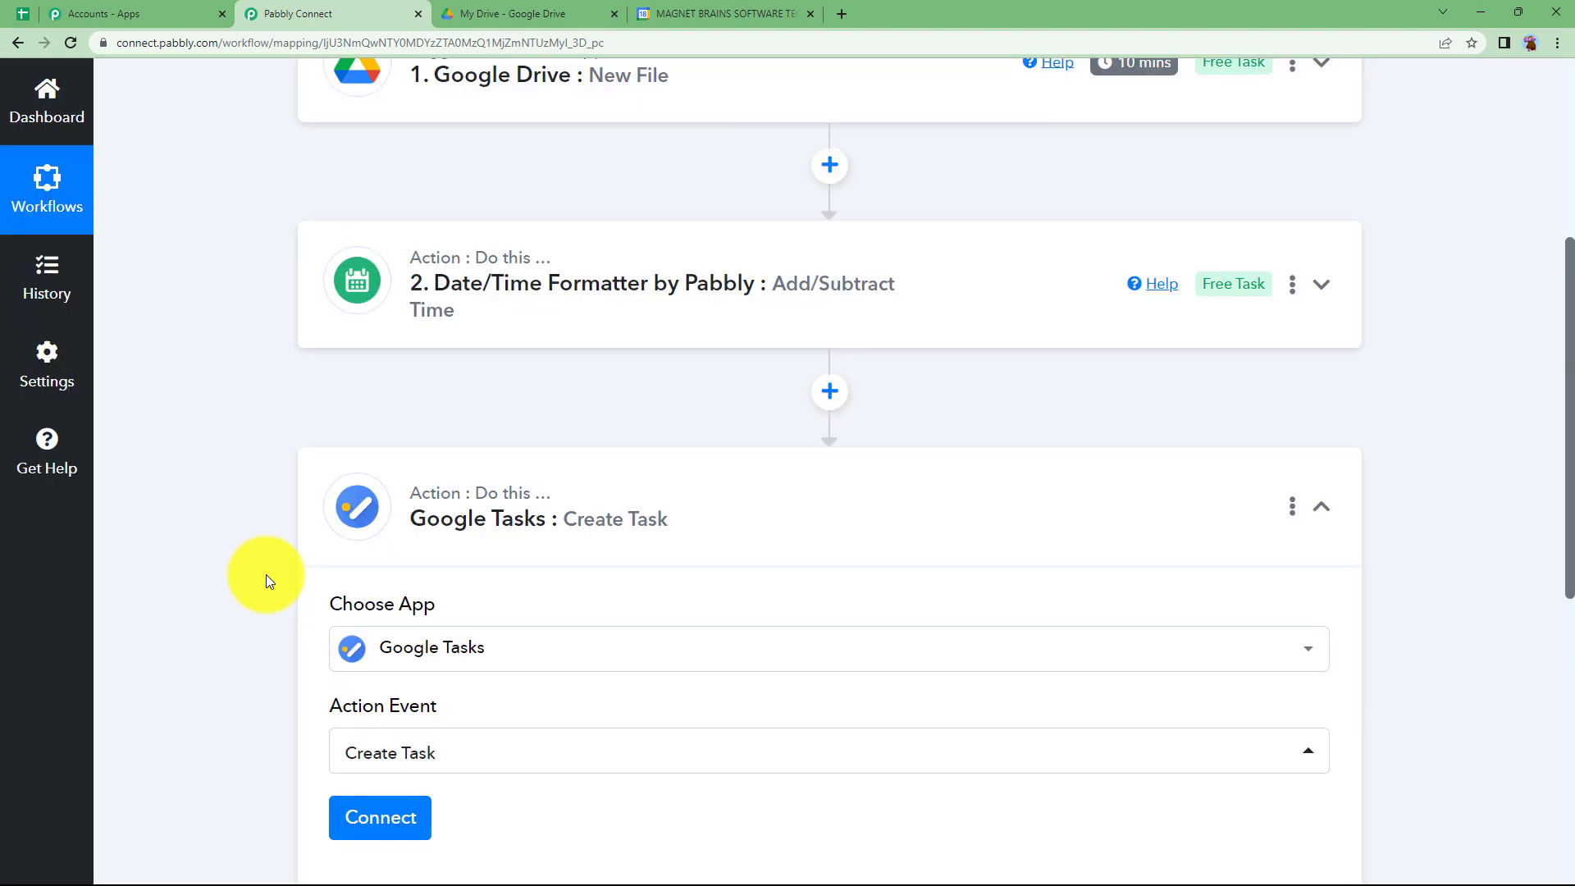
- Connect the Create Task action to Google Tasks through a new connection and authorize access to the Google account
scroll(265, 574, "down", 3)
left_click(362, 579)
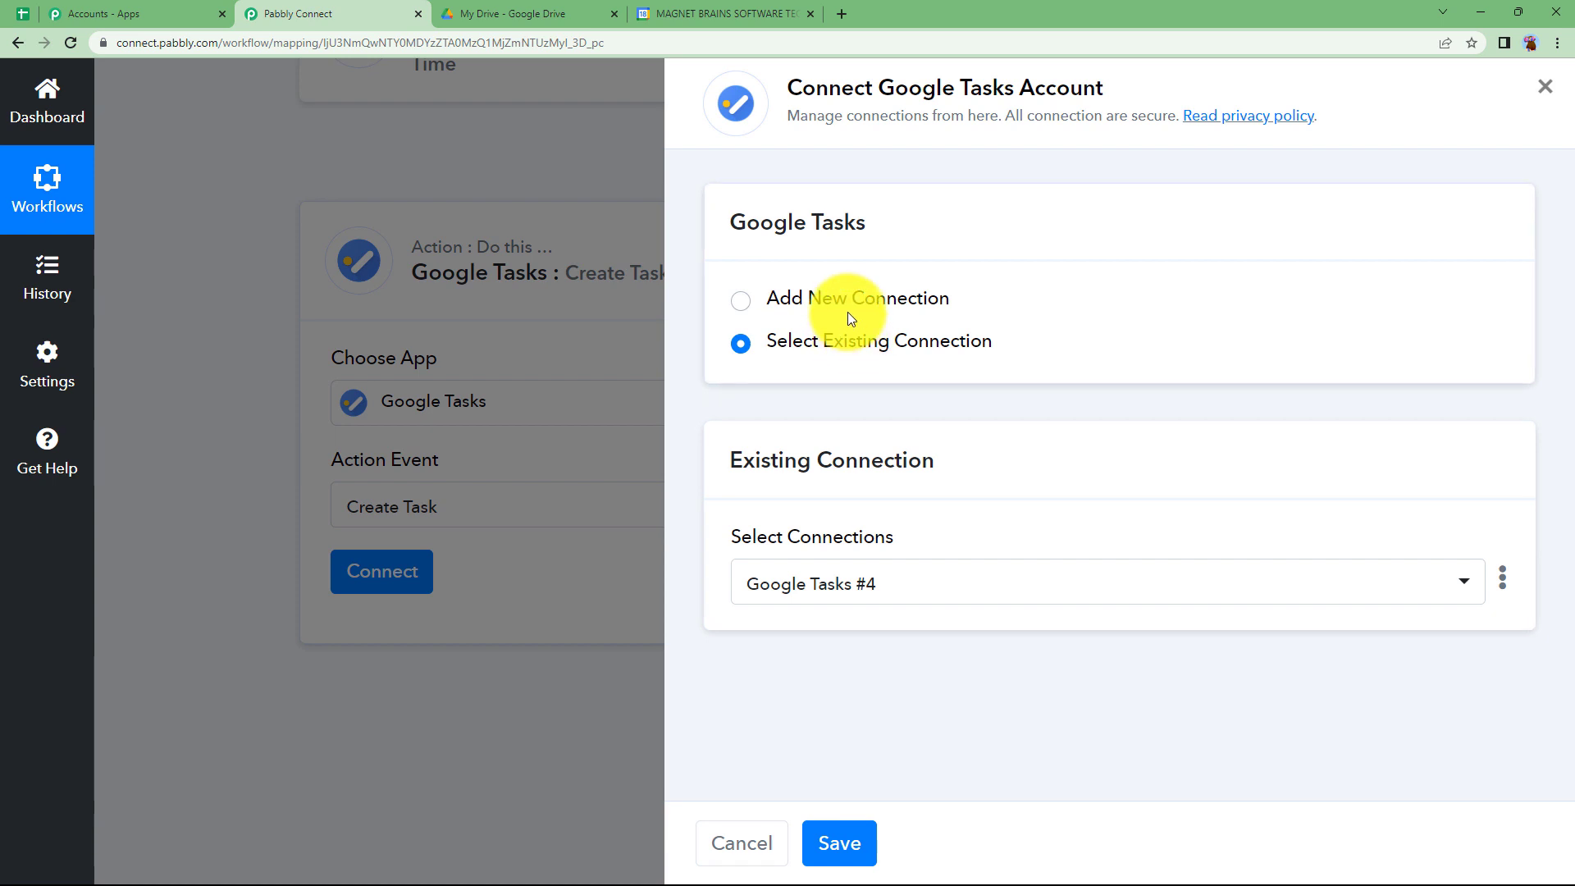
left_click(845, 303)
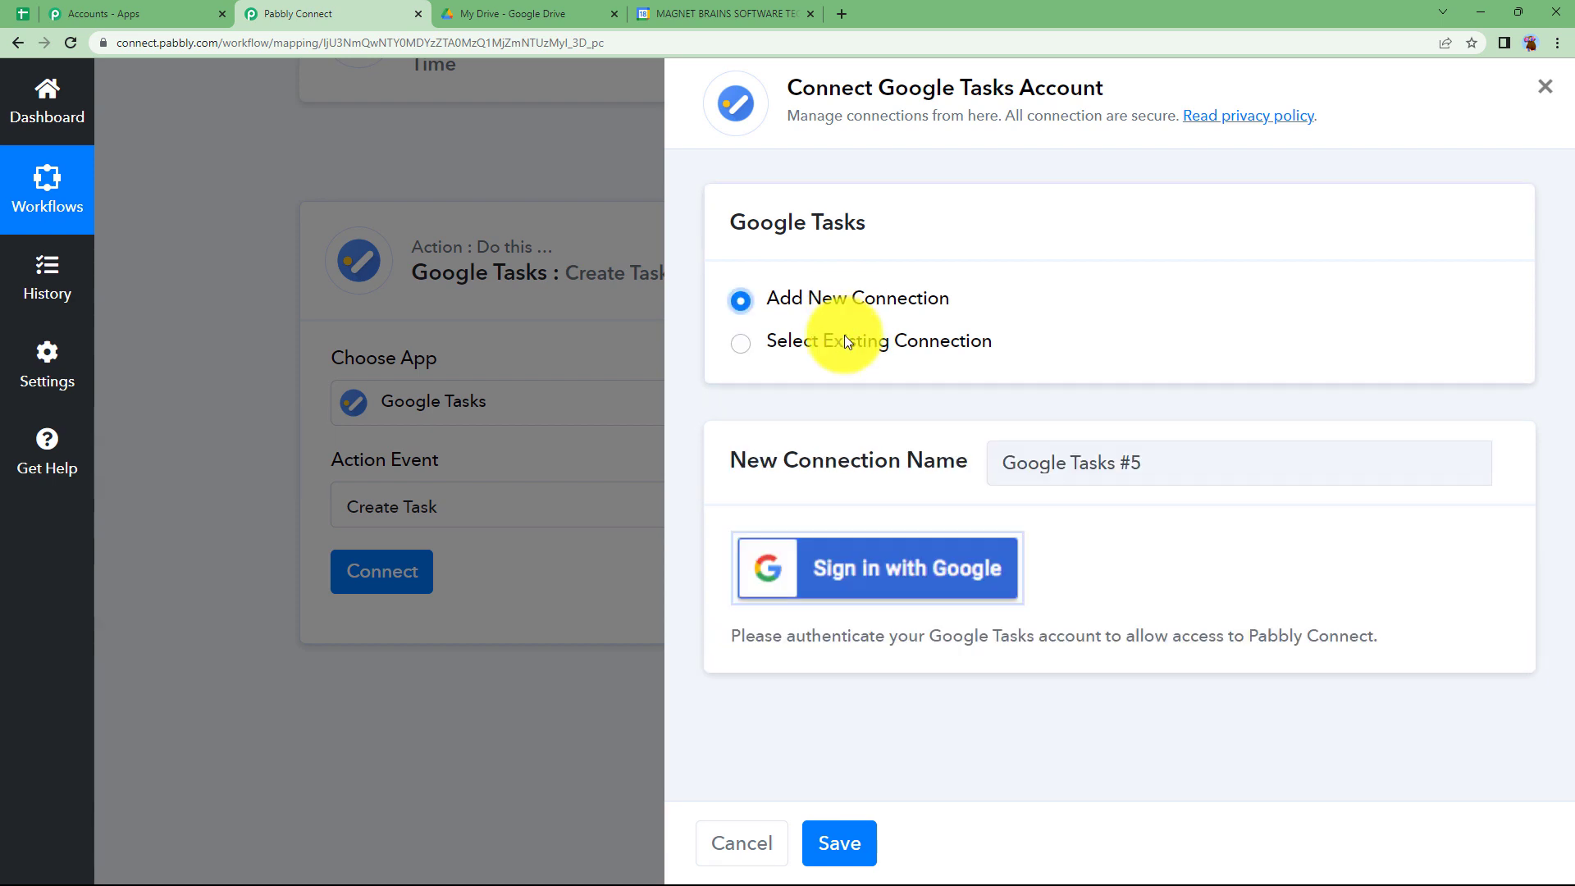
left_click(858, 570)
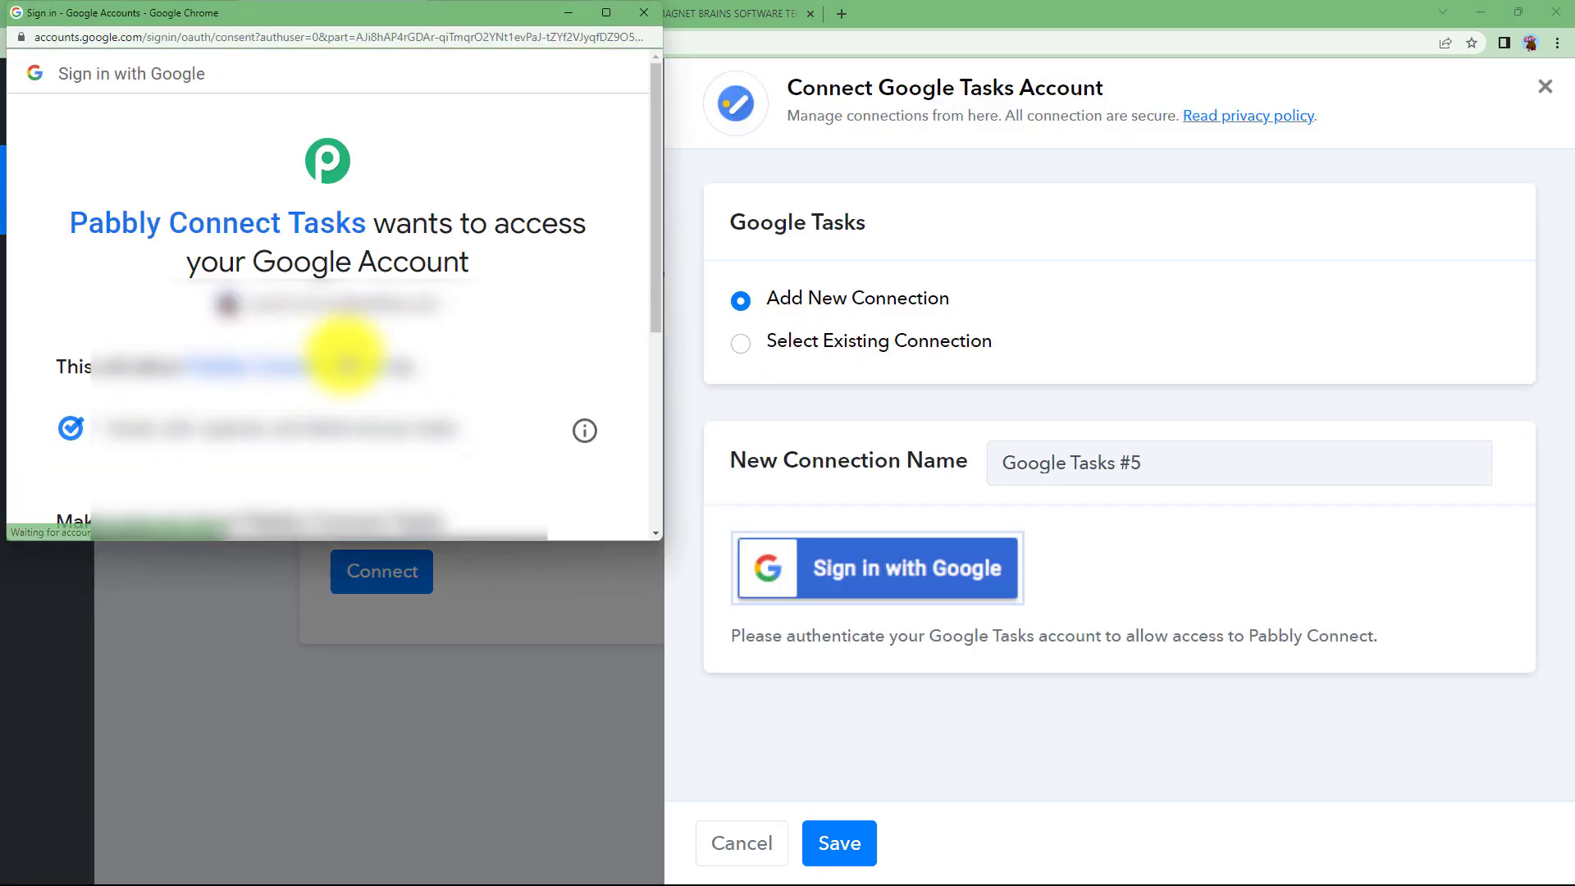
scroll(361, 365, "down", 5)
left_click(423, 373)
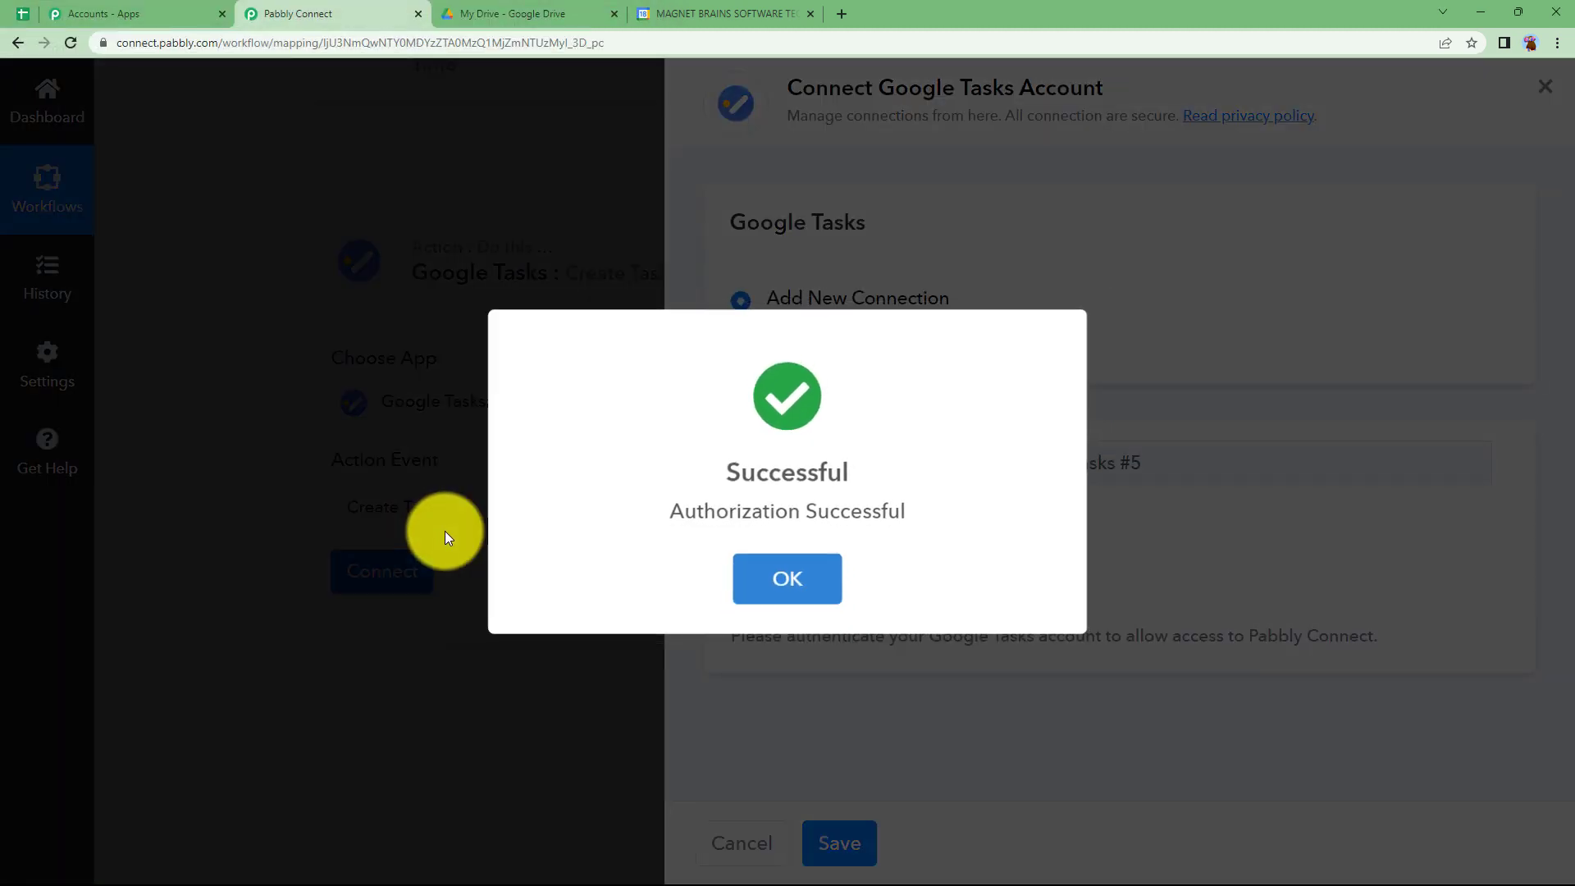
left_click(766, 588)
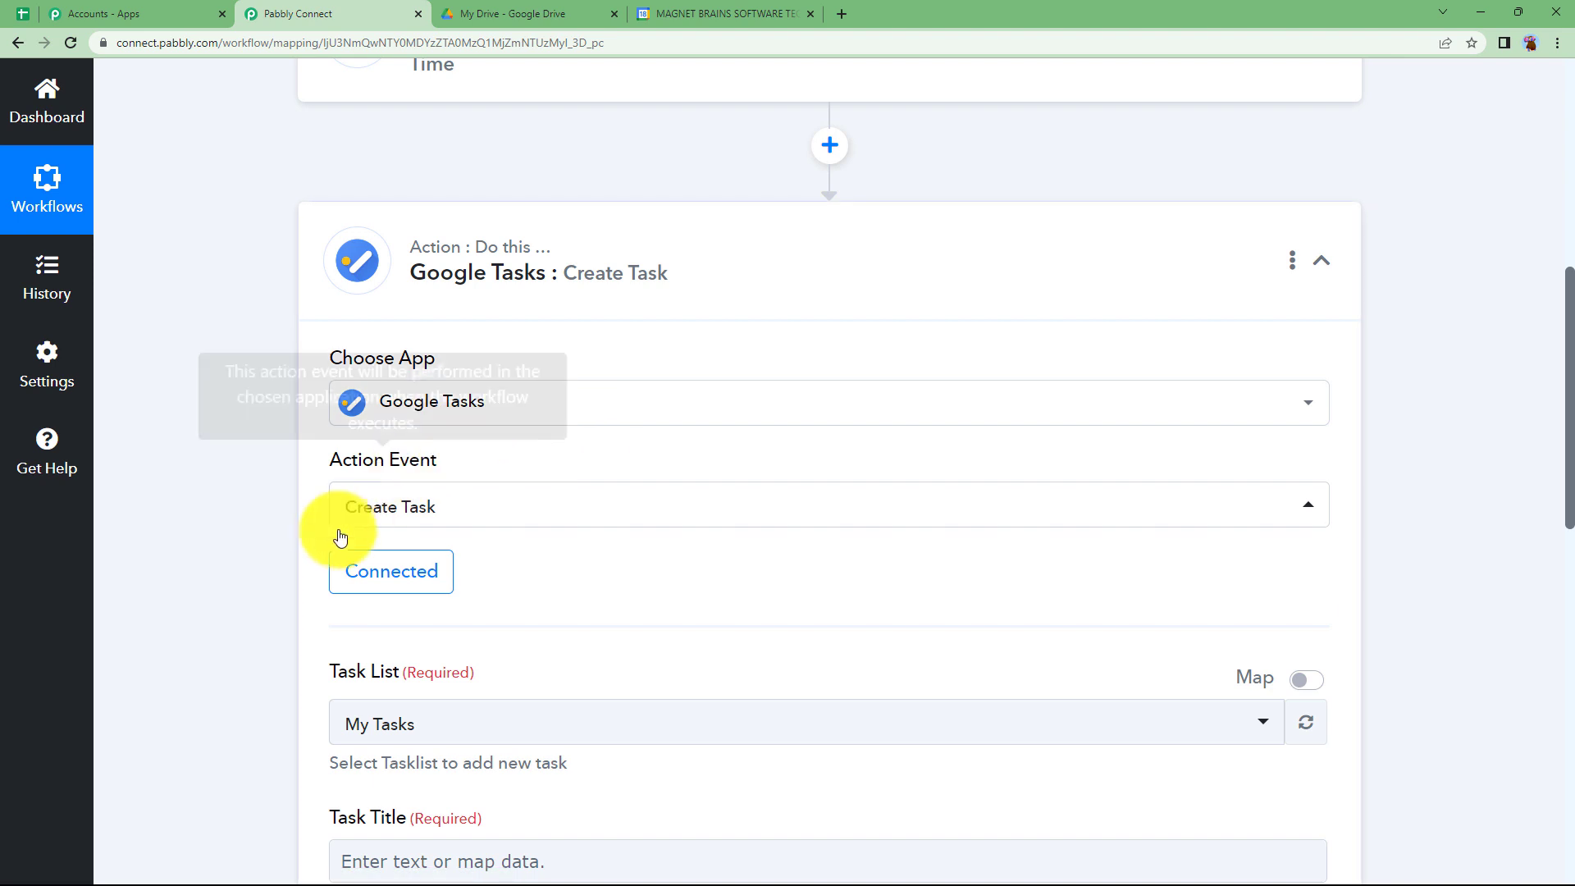
- Check the uploaded file's name in Google Drive and return to the Pabbly Connect workflow
scroll(337, 530, "down", 3)
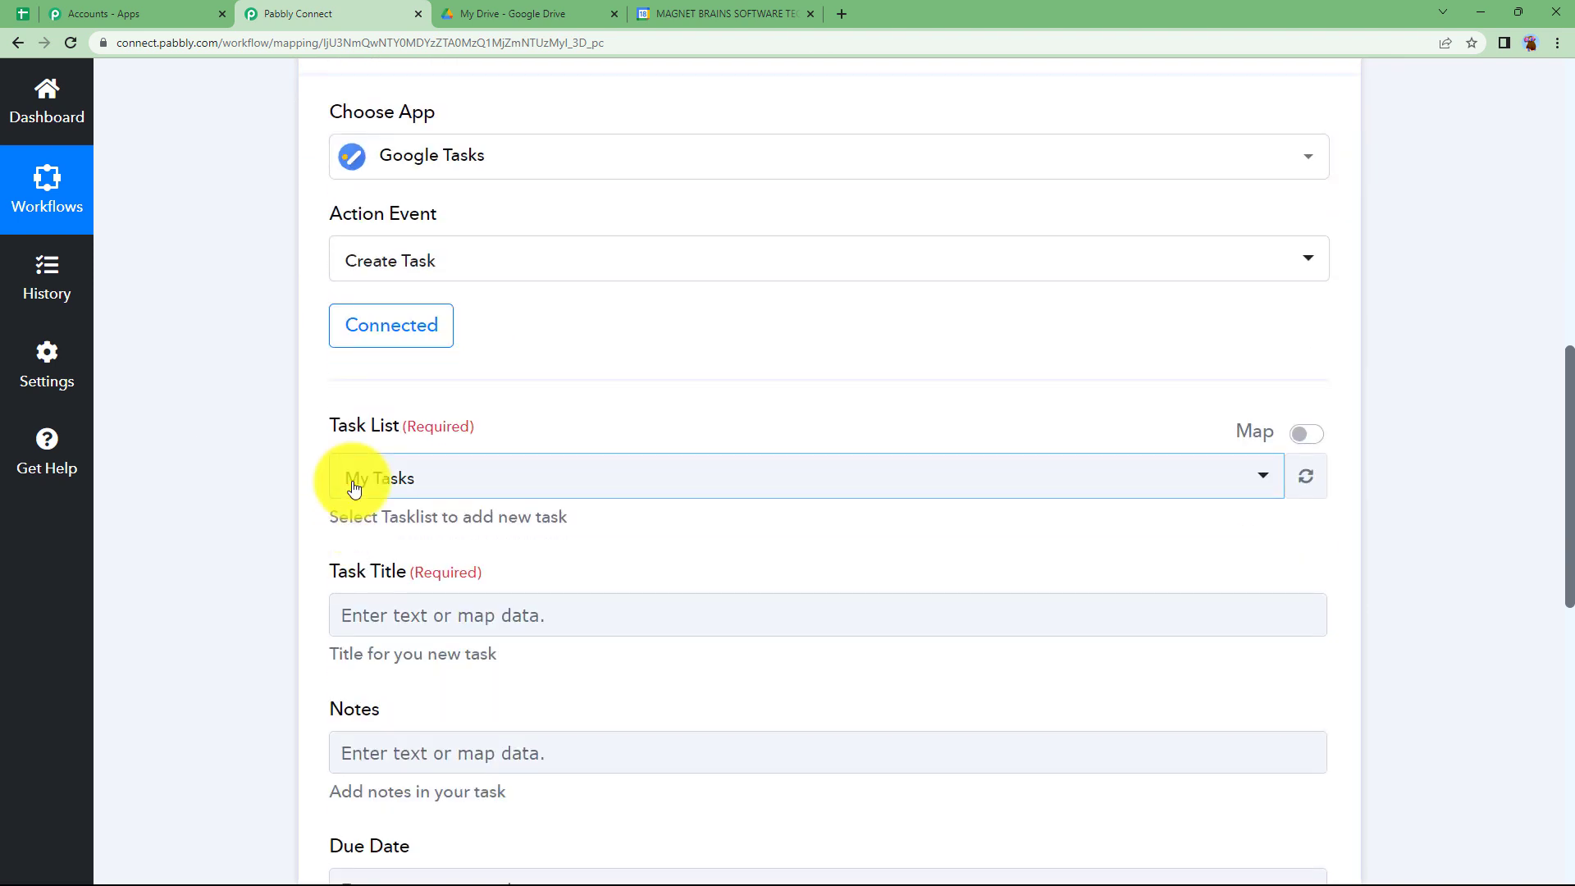
left_click(688, 13)
left_click(520, 13)
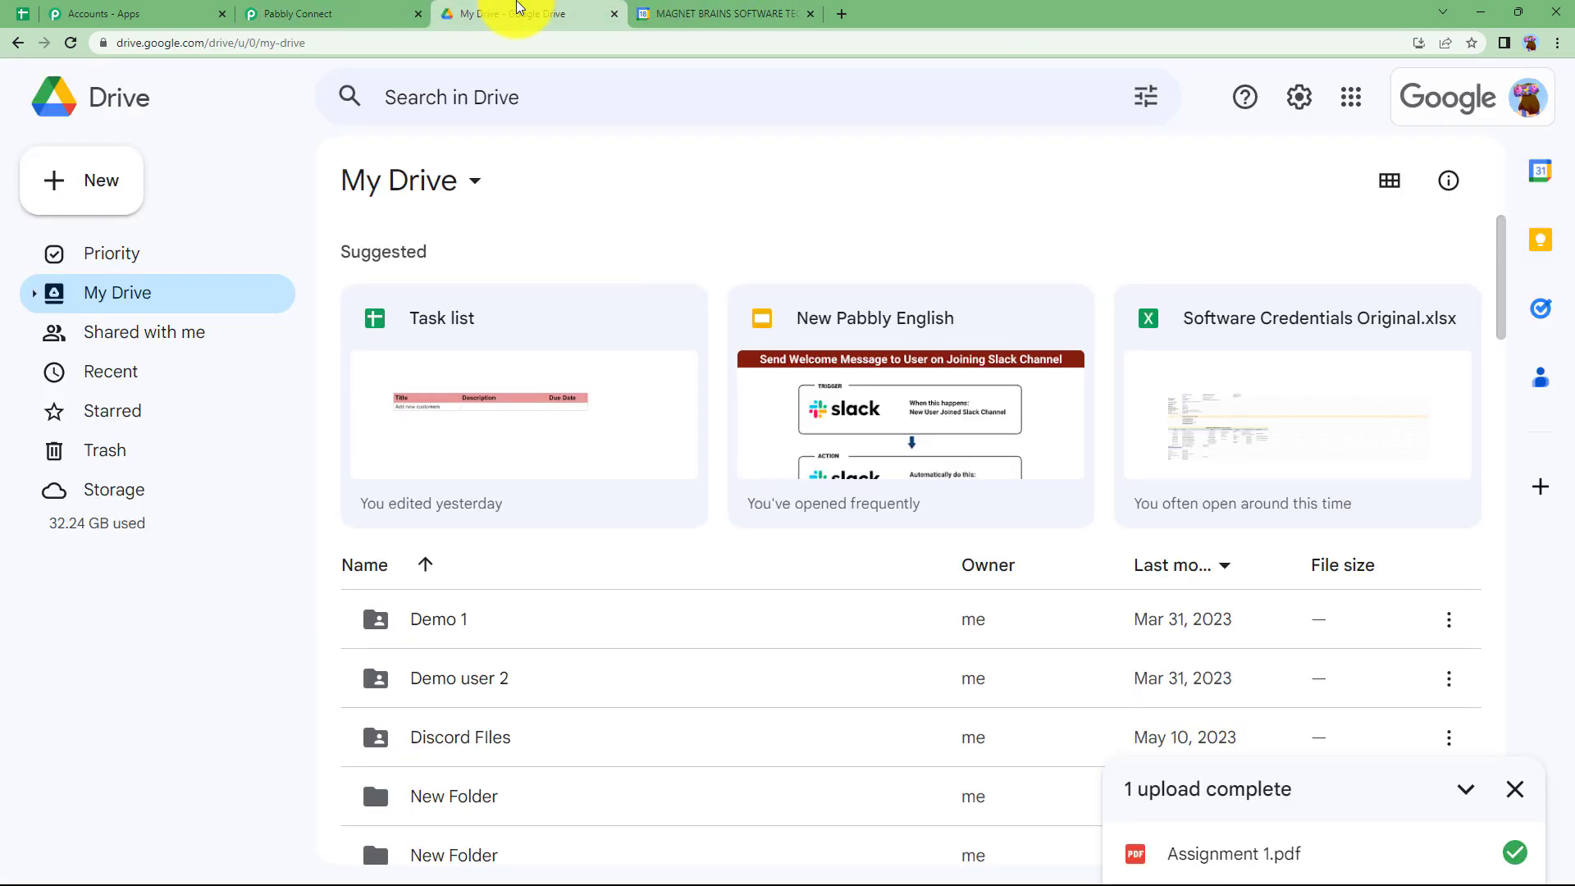
left_click(310, 13)
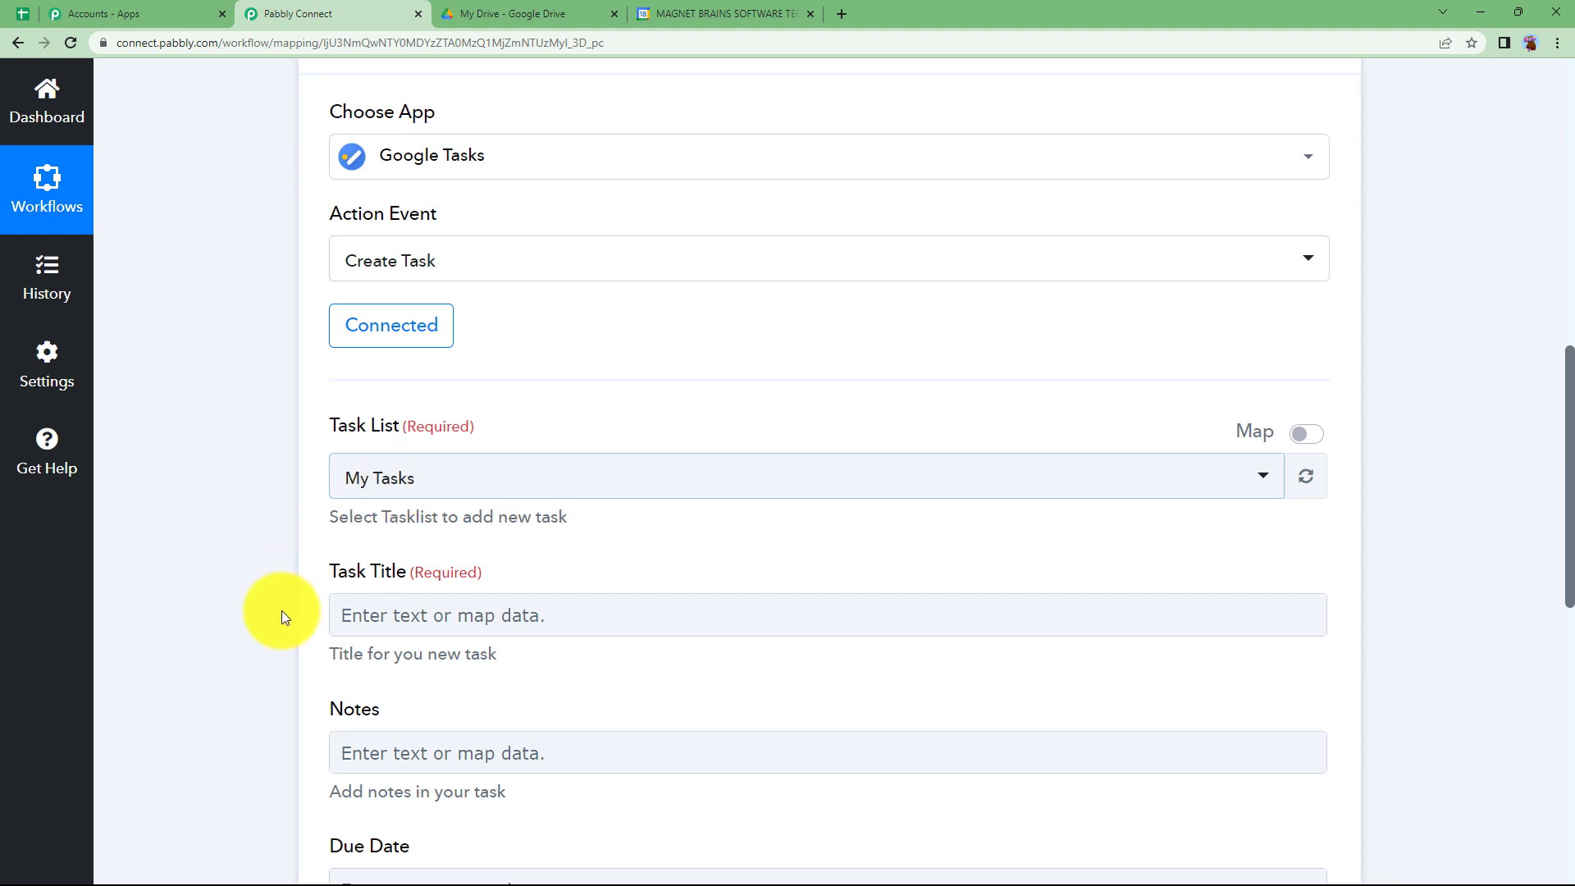
- Set the Task Title of the Google Tasks action to "Assignment 1"
scroll(283, 610, "down", 2)
left_click(385, 455)
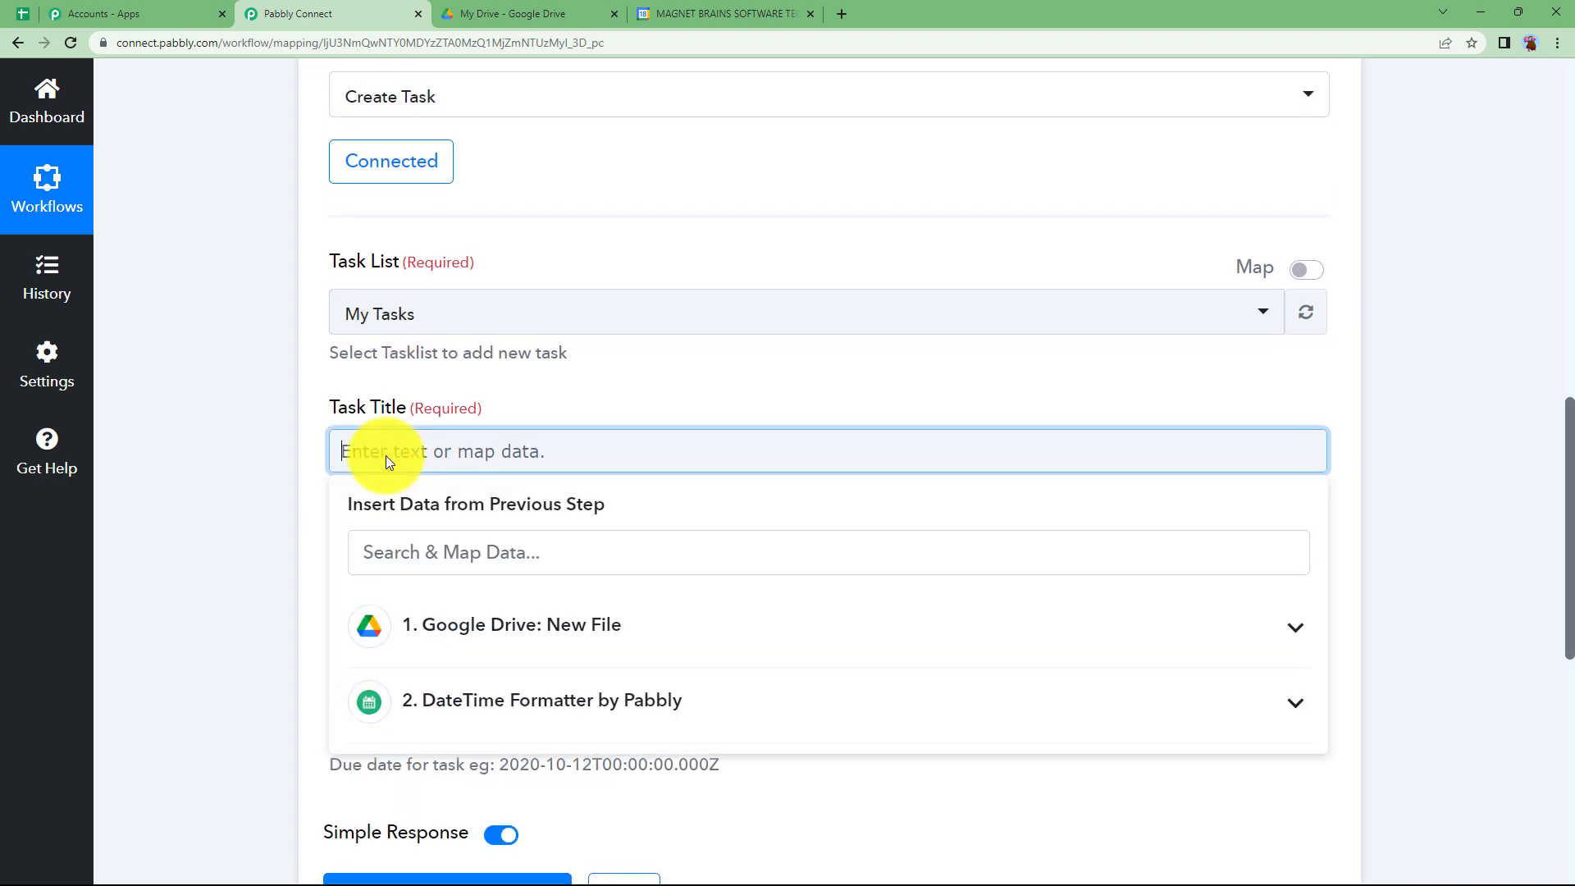
type("Assignment 1")
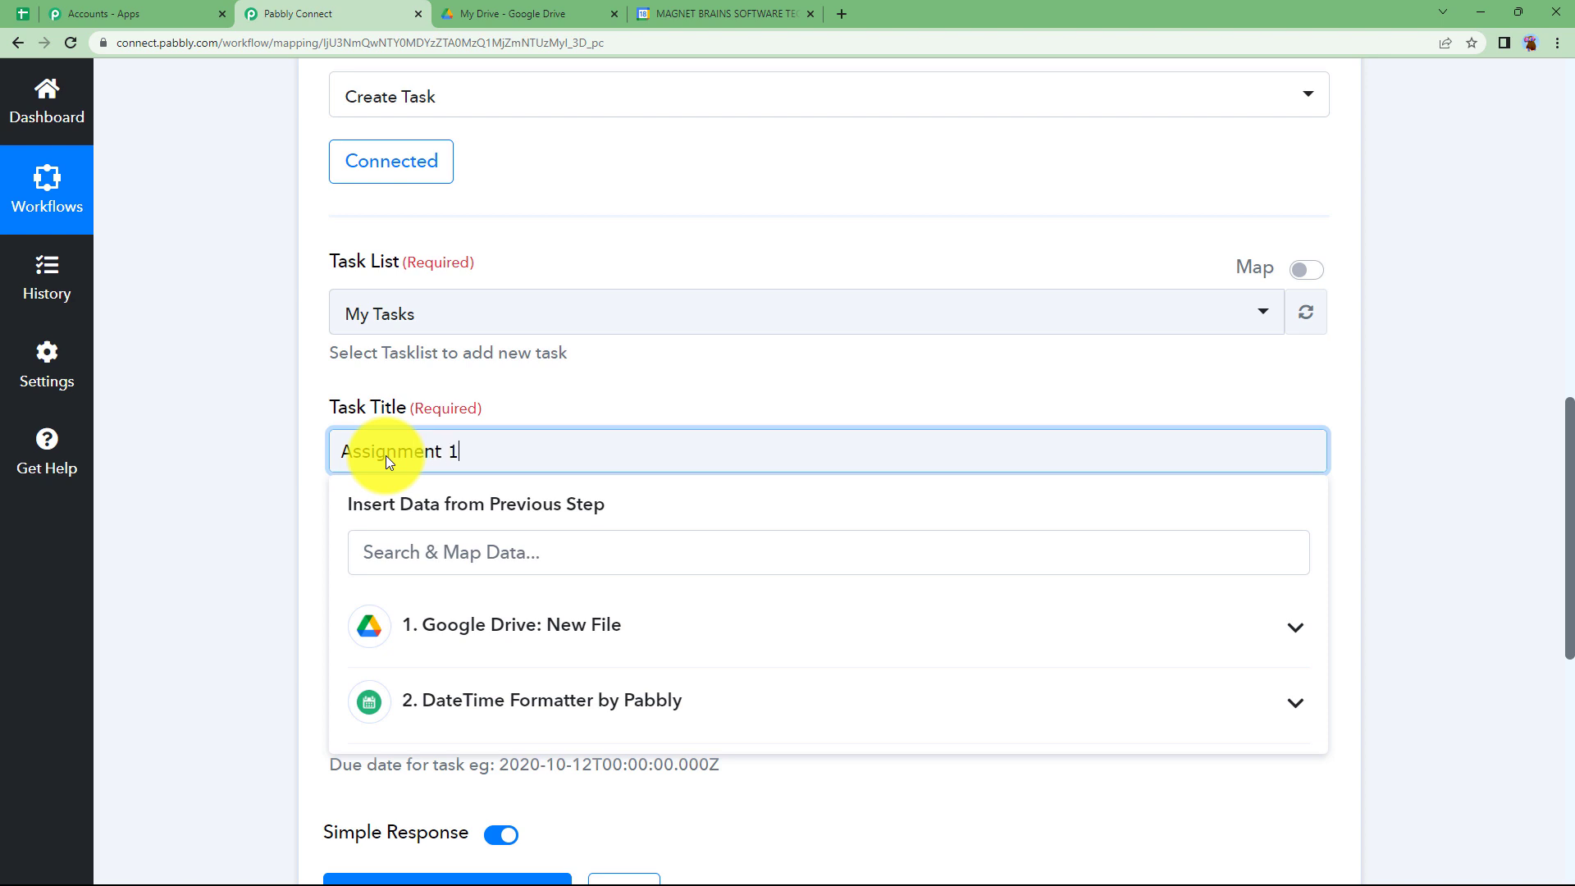
left_click(228, 495)
- Fill the task's Notes with "Complete the project in pairs as mentioned in the pdf. Submission is after 4 days."
left_click(423, 588)
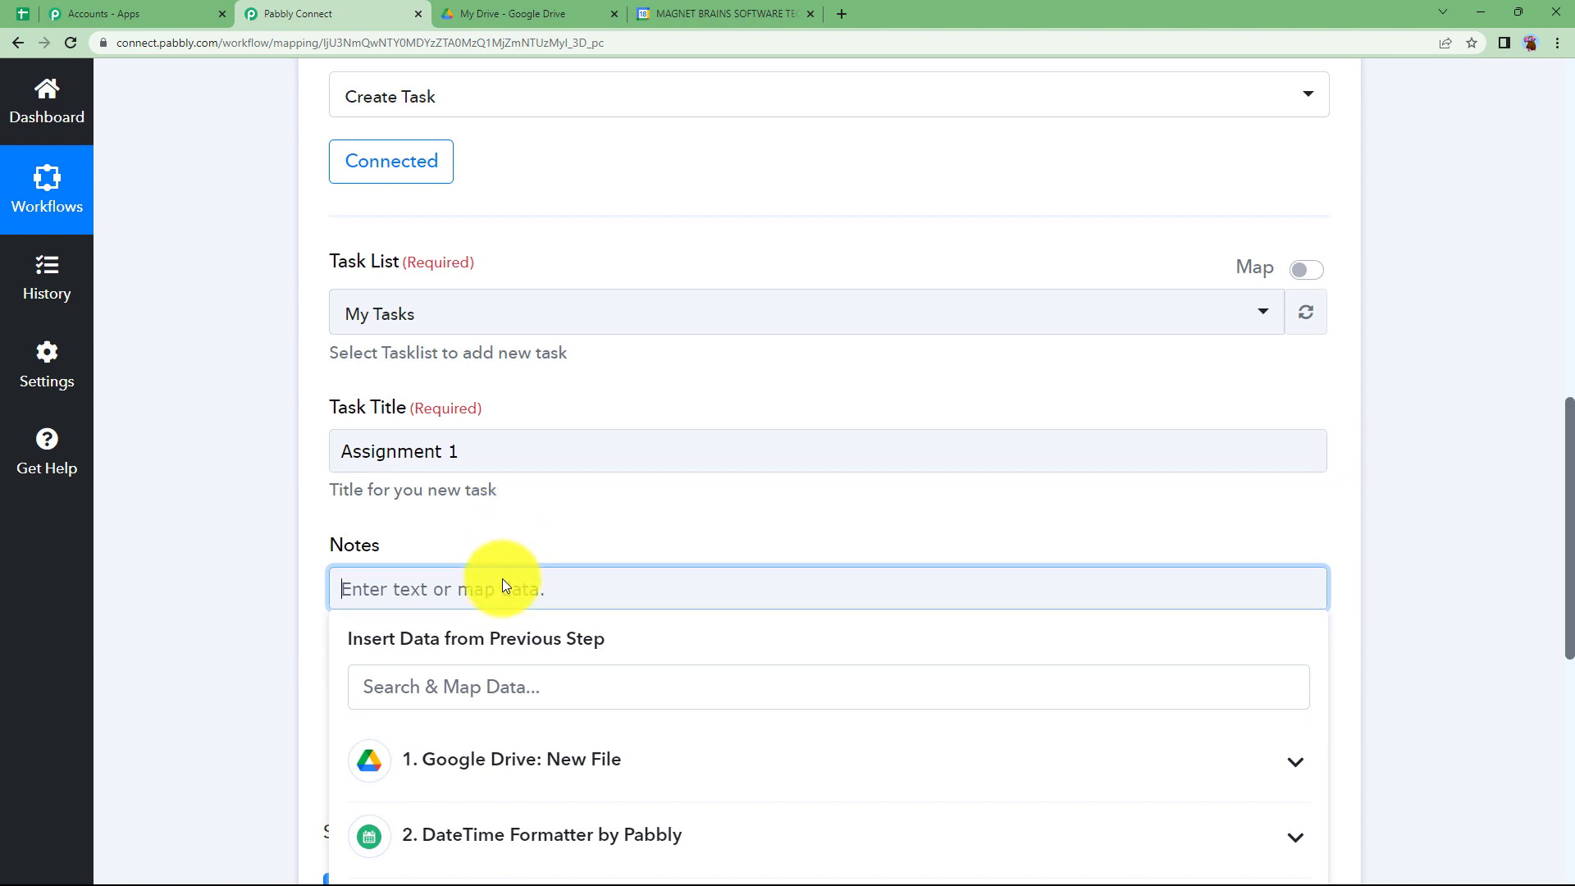
type("Complete the project in pairs as mentioned in the pdf. Submission is after 4 days.")
left_click(182, 689)
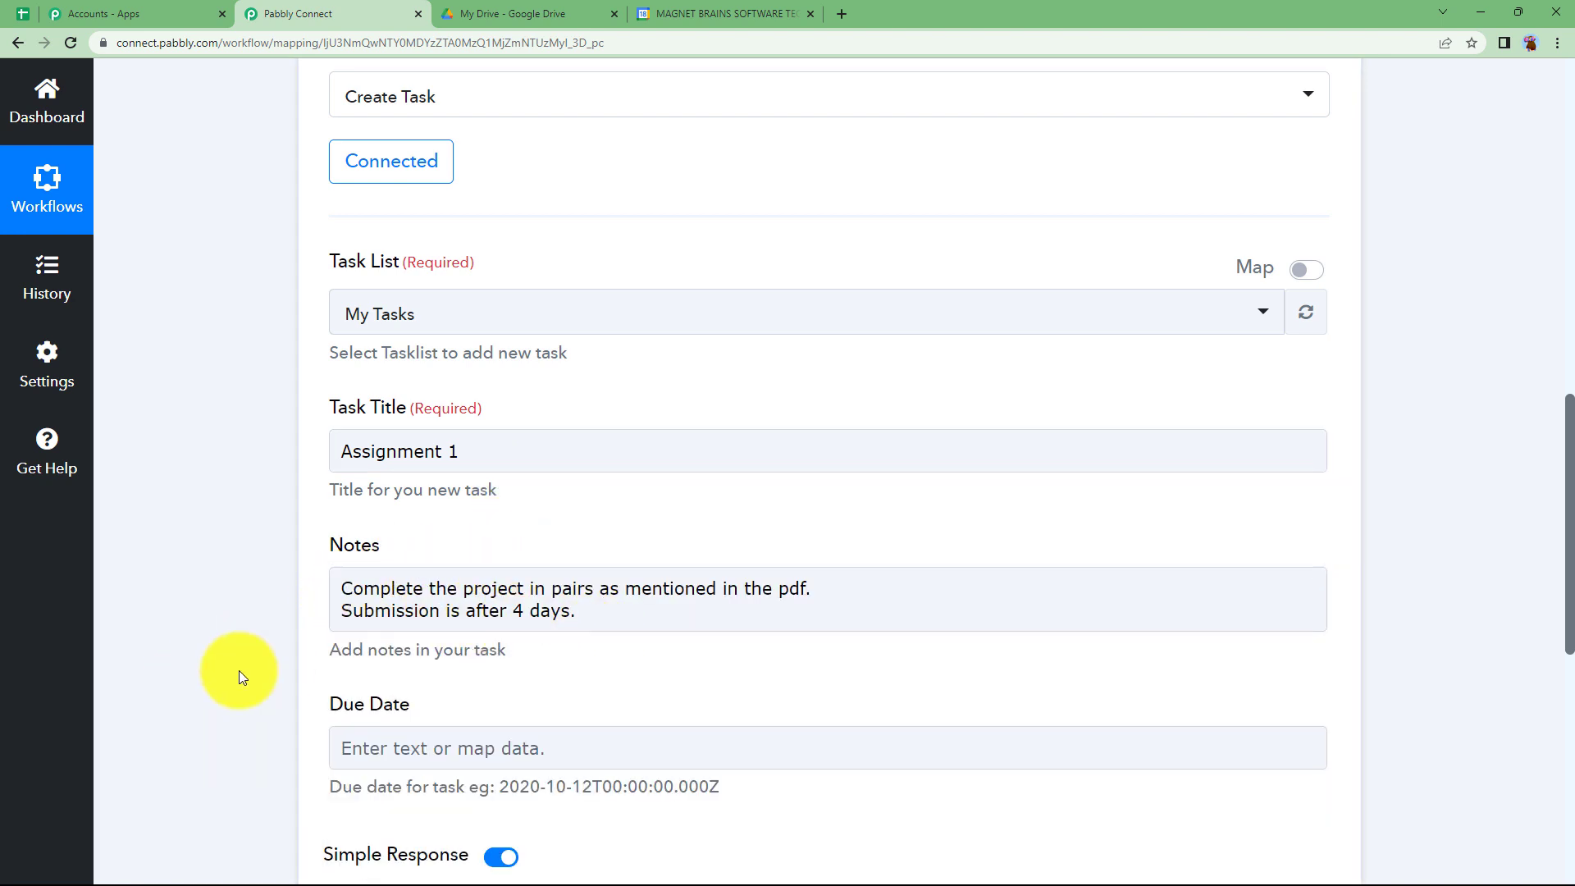
- Map the Result value from the DateTime Formatter step into the task's Due Date field
scroll(249, 667, "down", 3)
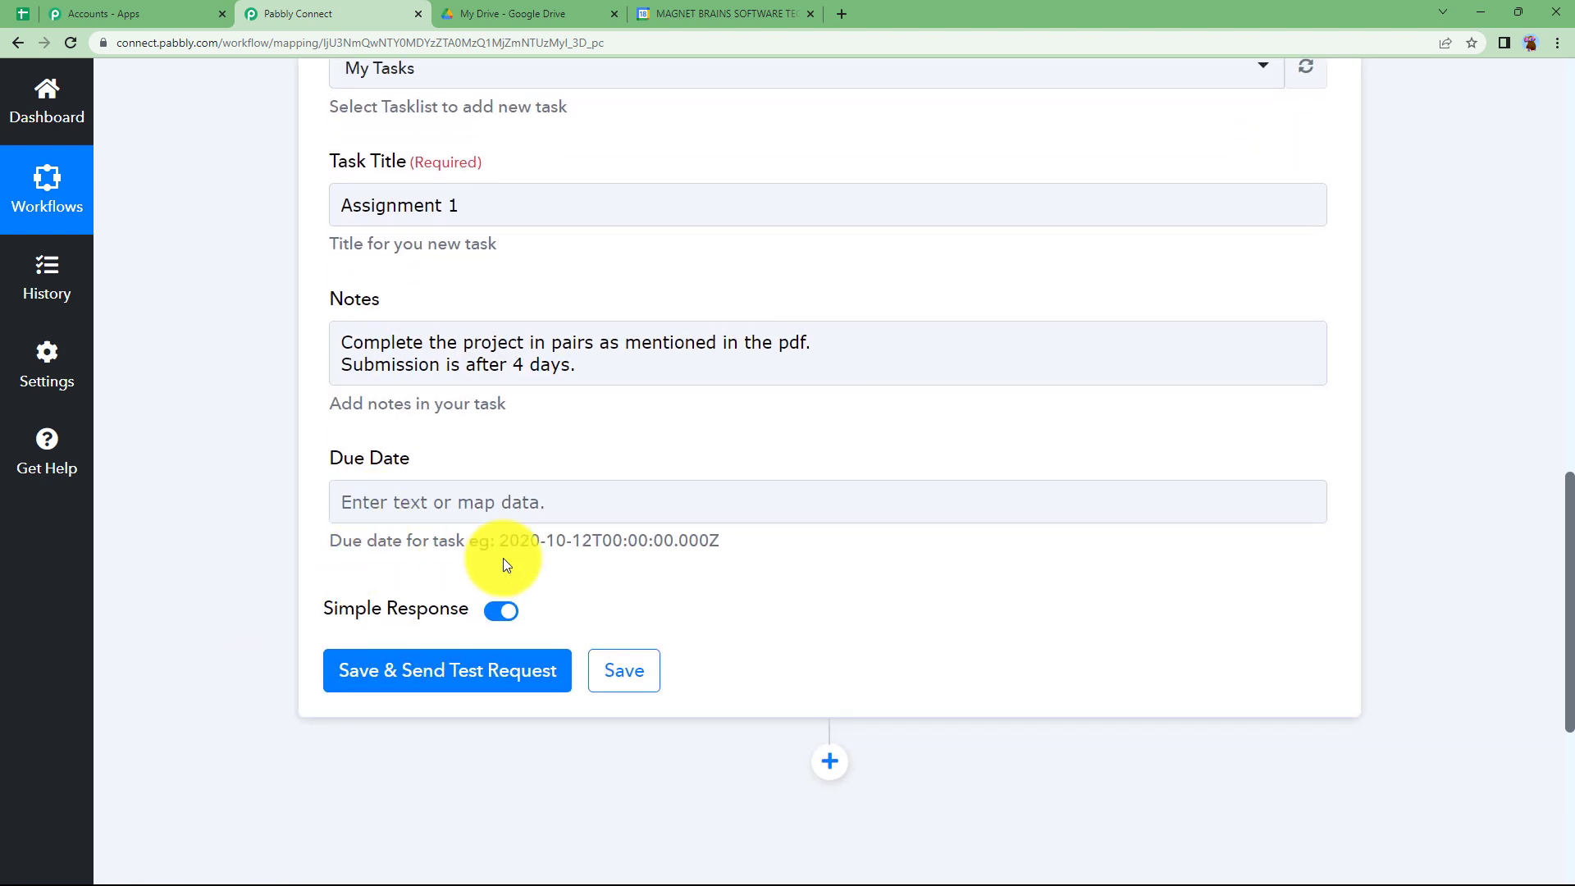
left_click(735, 503)
left_click(710, 751)
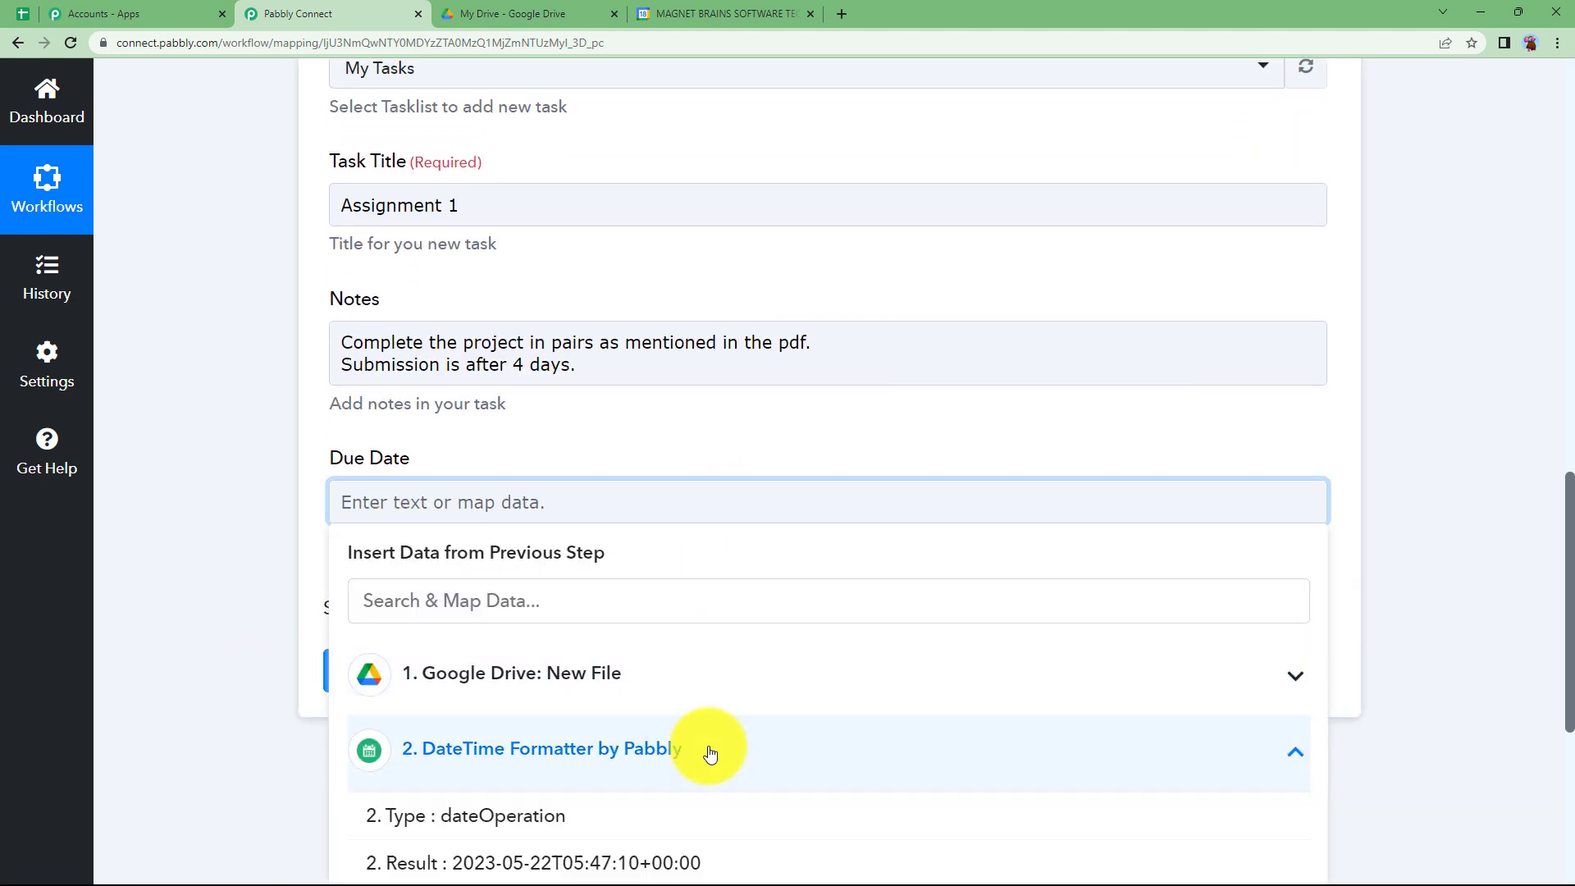
left_click(563, 860)
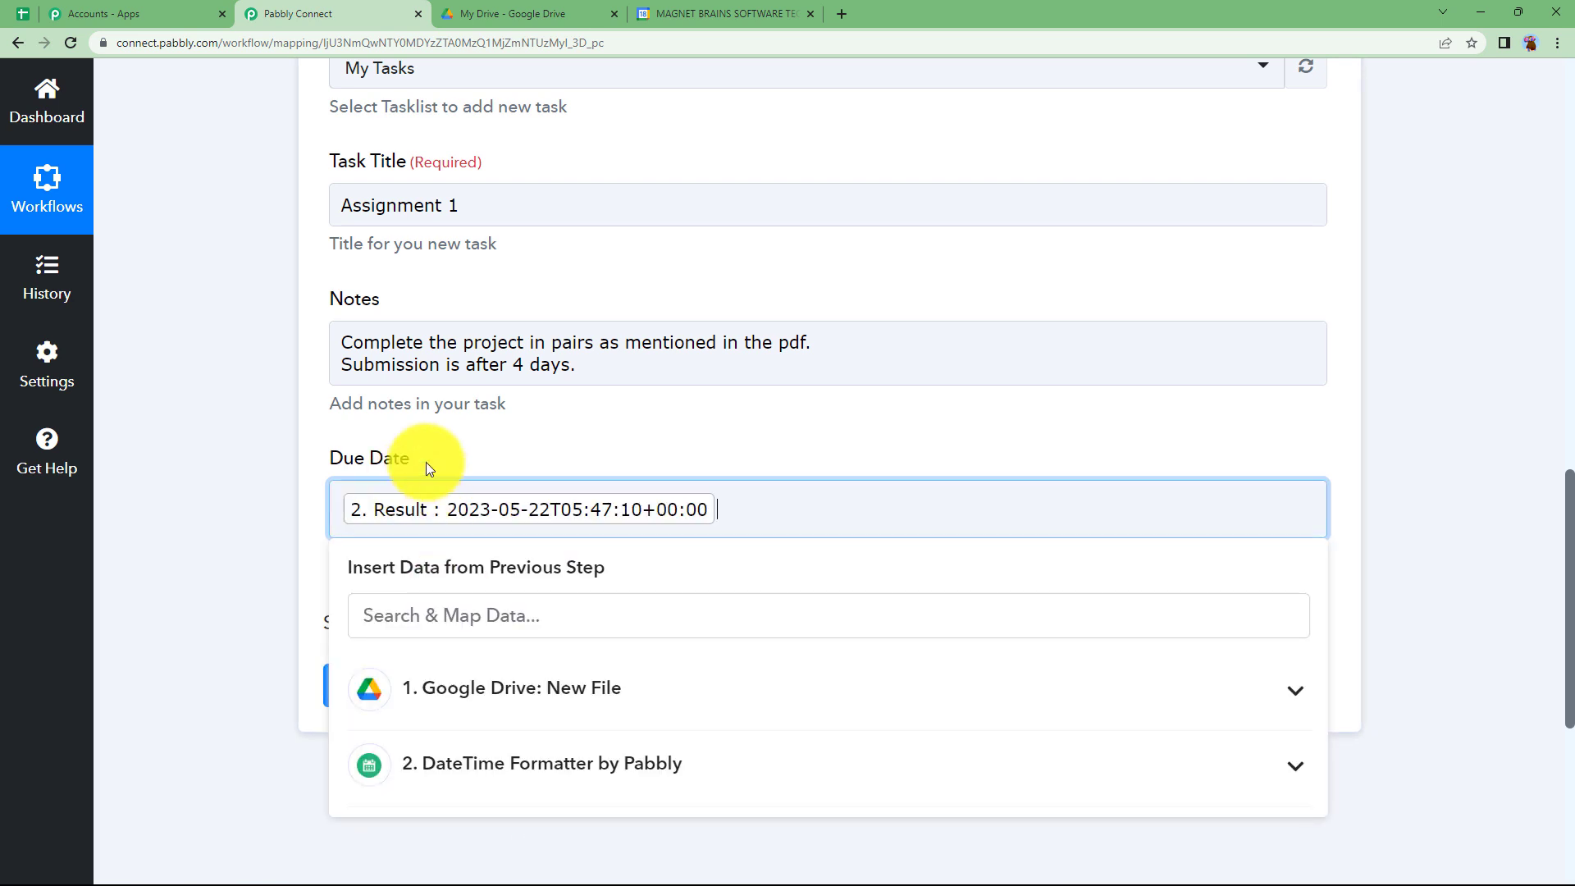
left_click(425, 460)
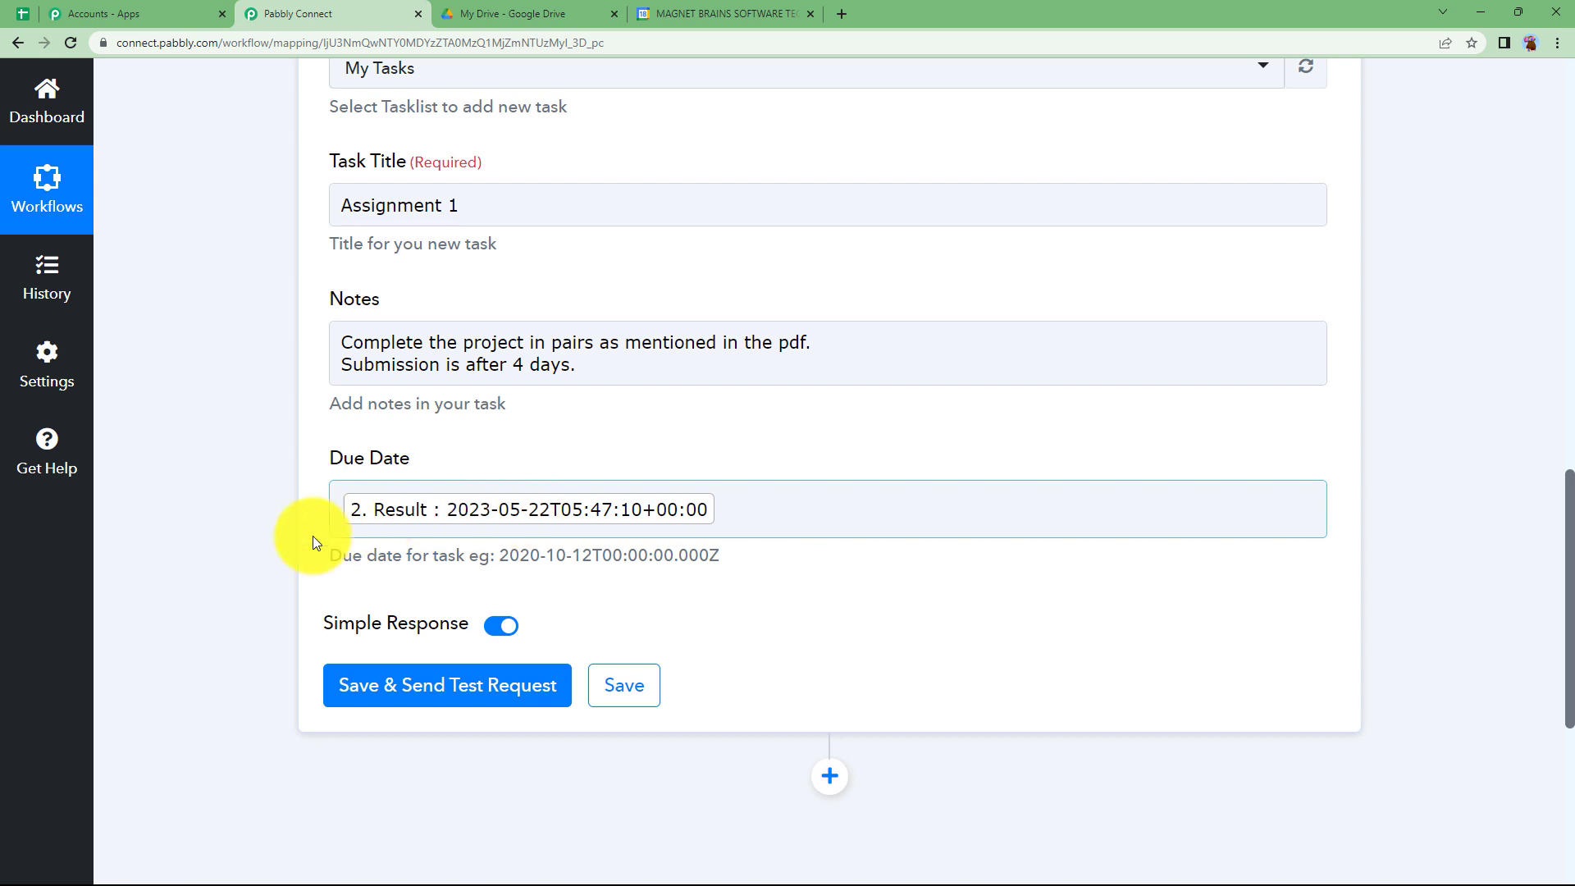
- Save the Google Tasks action with a test request and review the task details in its response
scroll(312, 535, "up", 3)
scroll(313, 535, "up", 3)
scroll(313, 534, "down", 6)
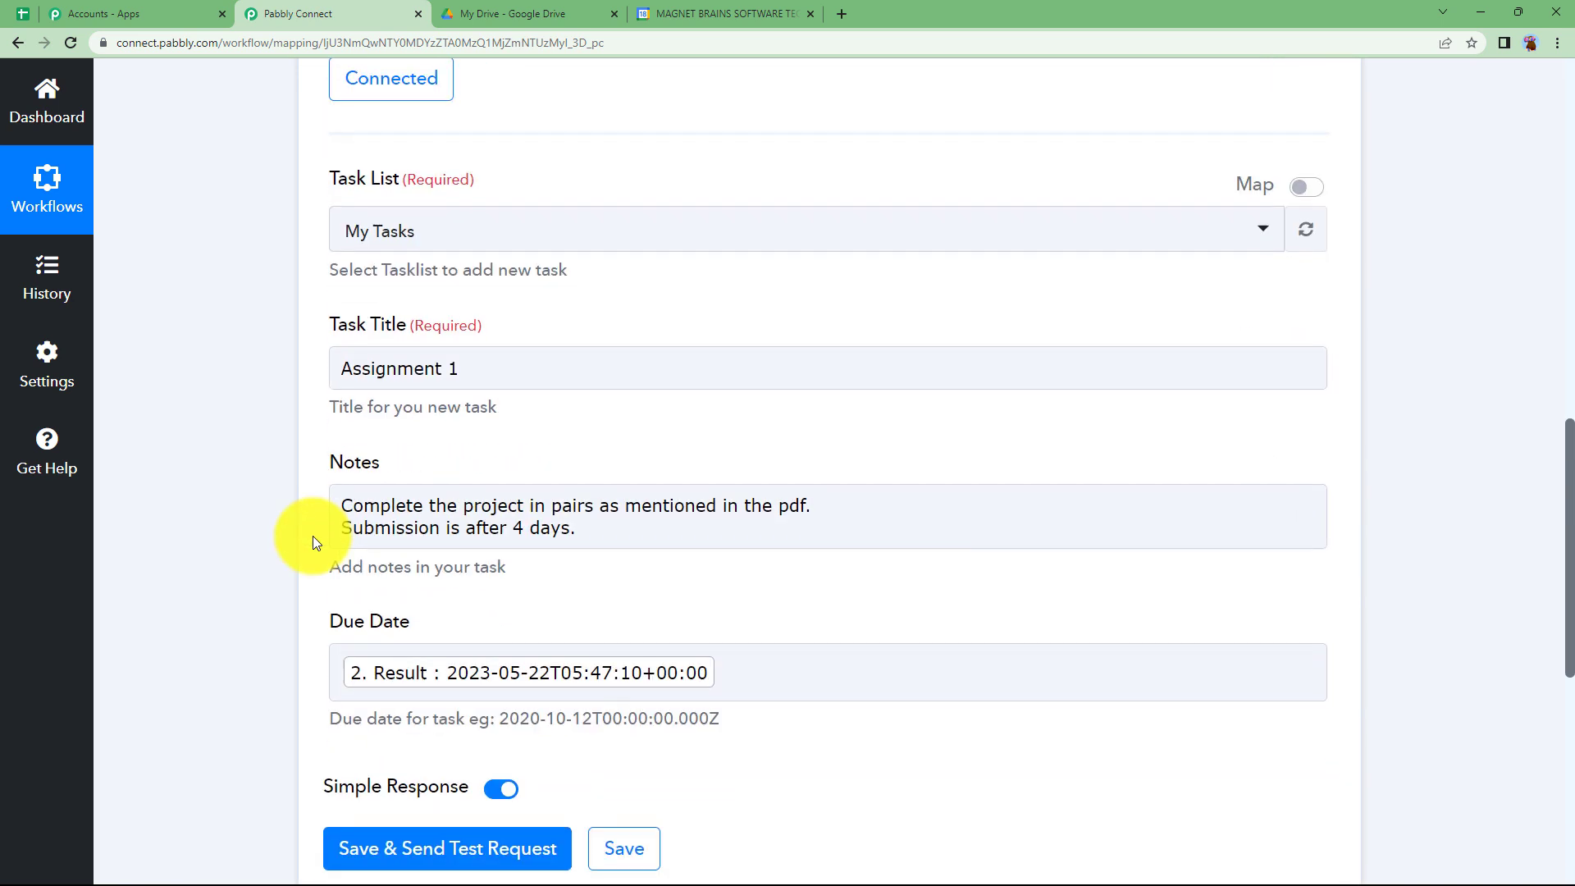
left_click(354, 530)
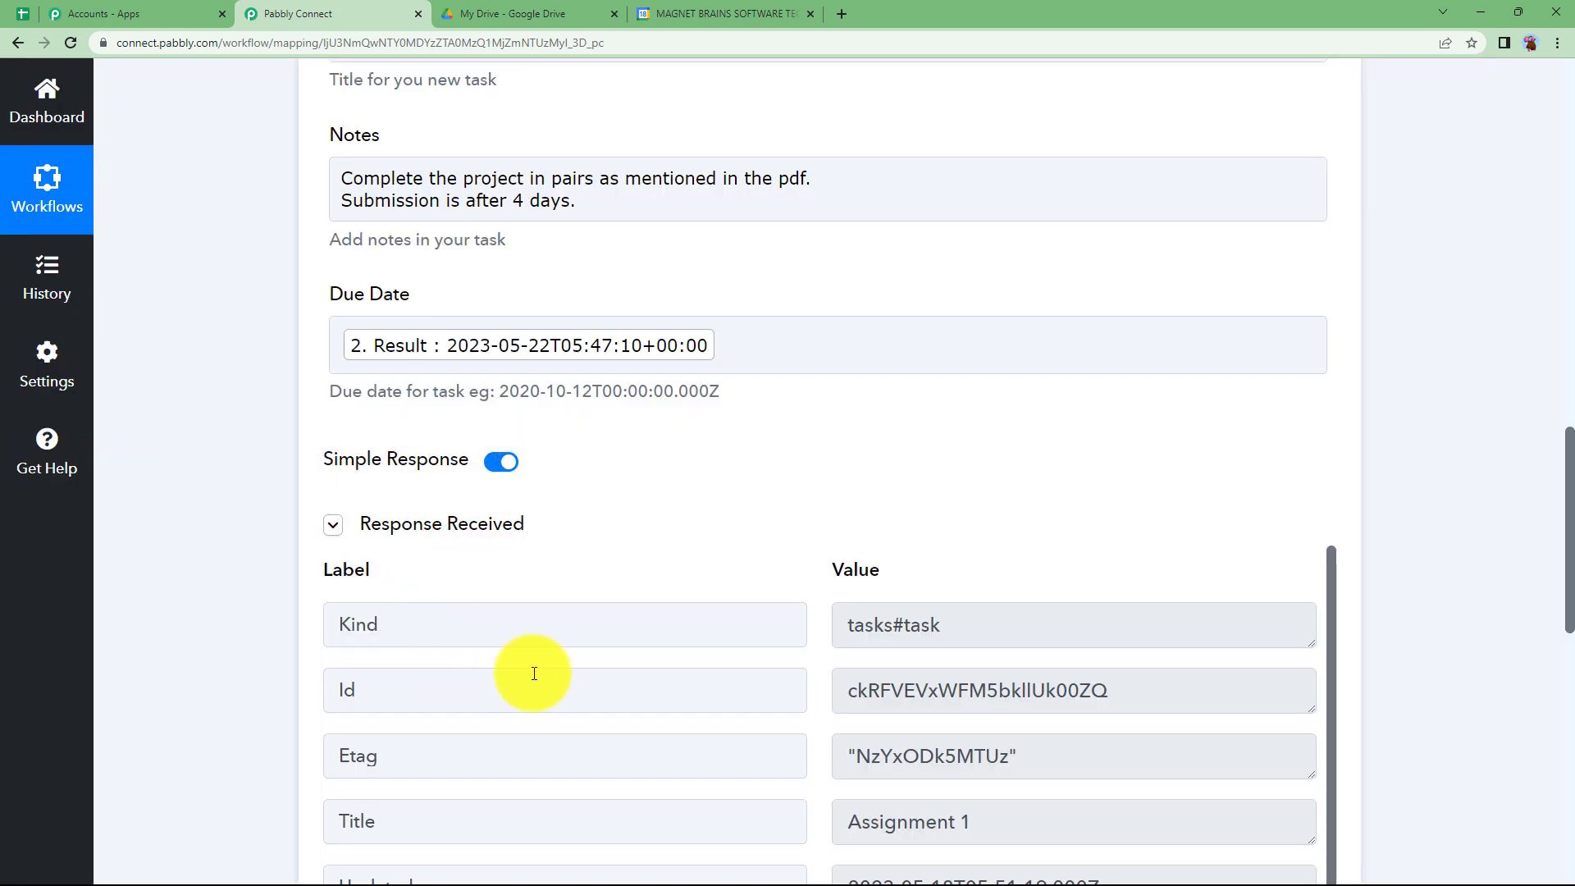
scroll(984, 417, "down", 3)
scroll(1038, 691, "down", 2)
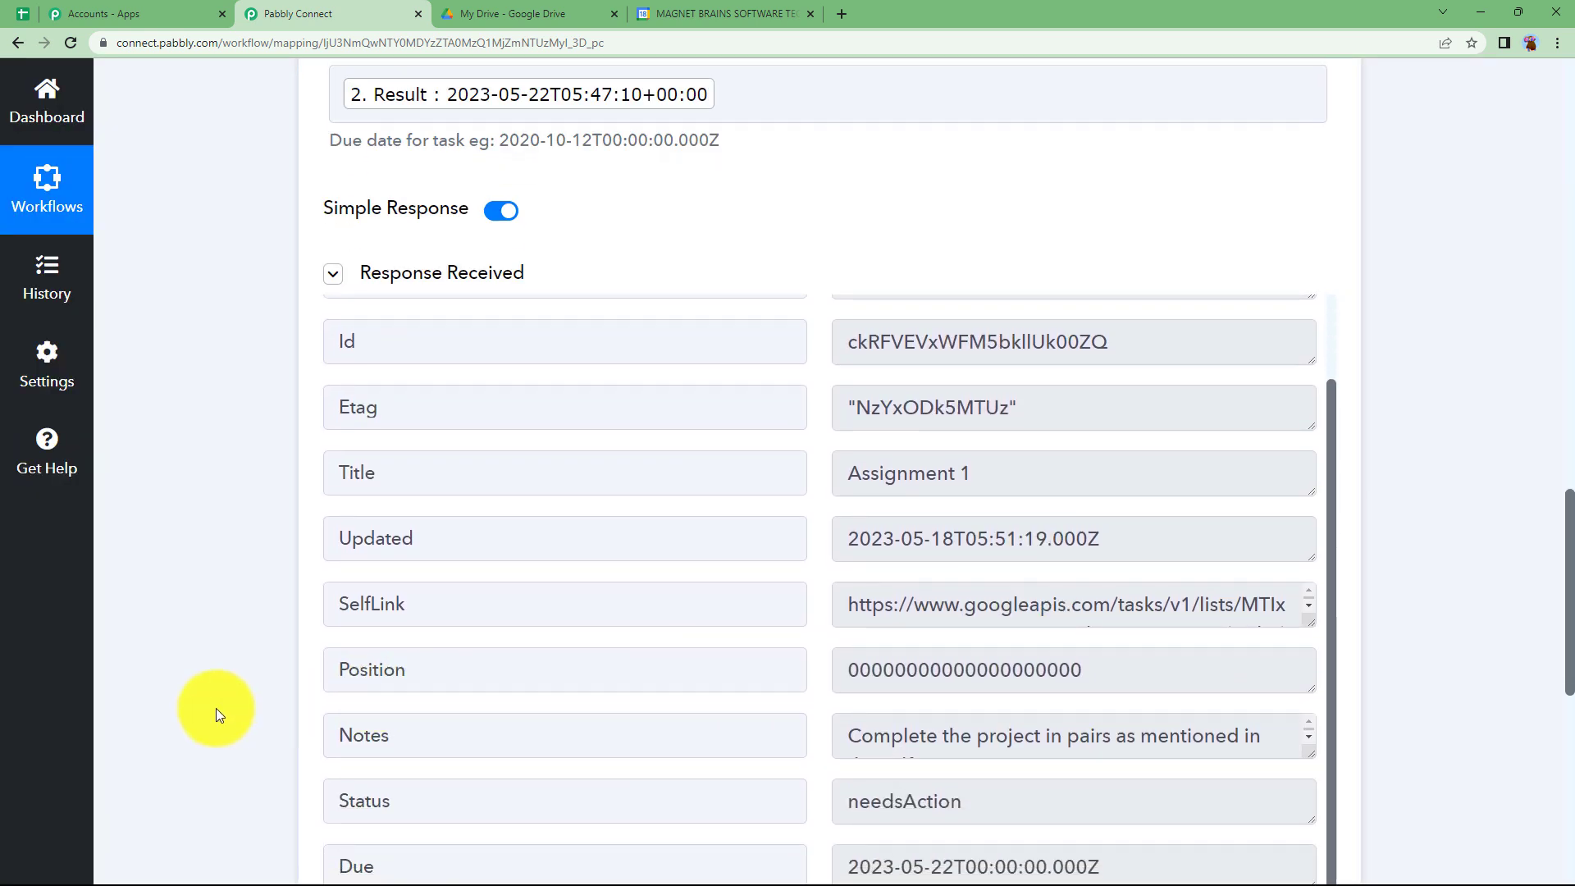
scroll(218, 710, "down", 3)
- Collapse the Google Tasks action step to show the overview of the whole workflow
scroll(725, 582, "up", 2)
scroll(244, 513, "up", 4)
scroll(245, 510, "up", 15)
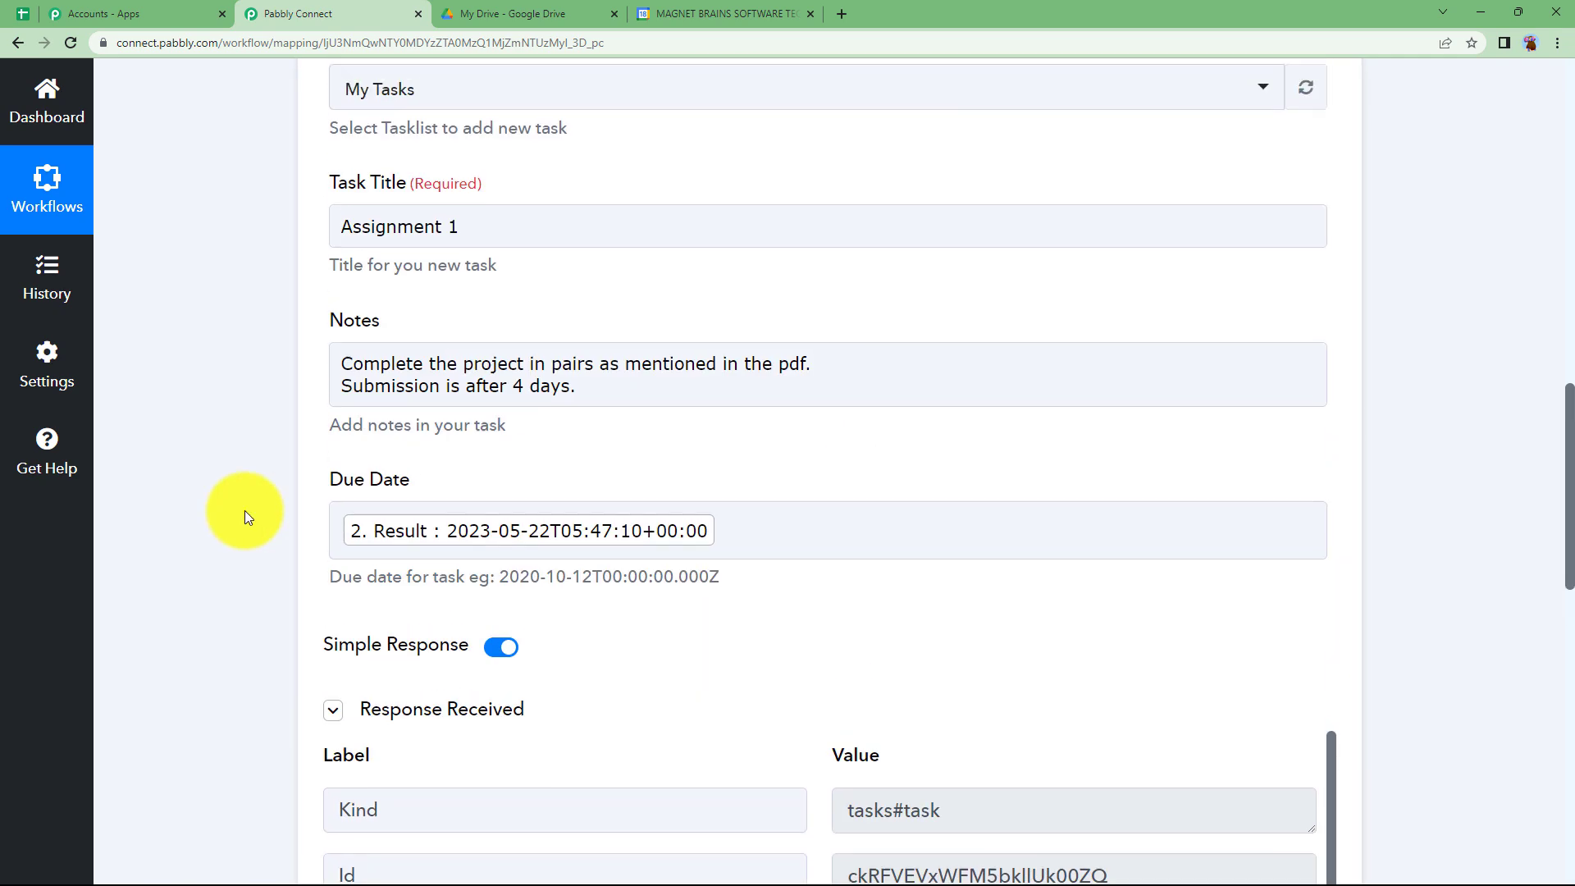
left_click(556, 461)
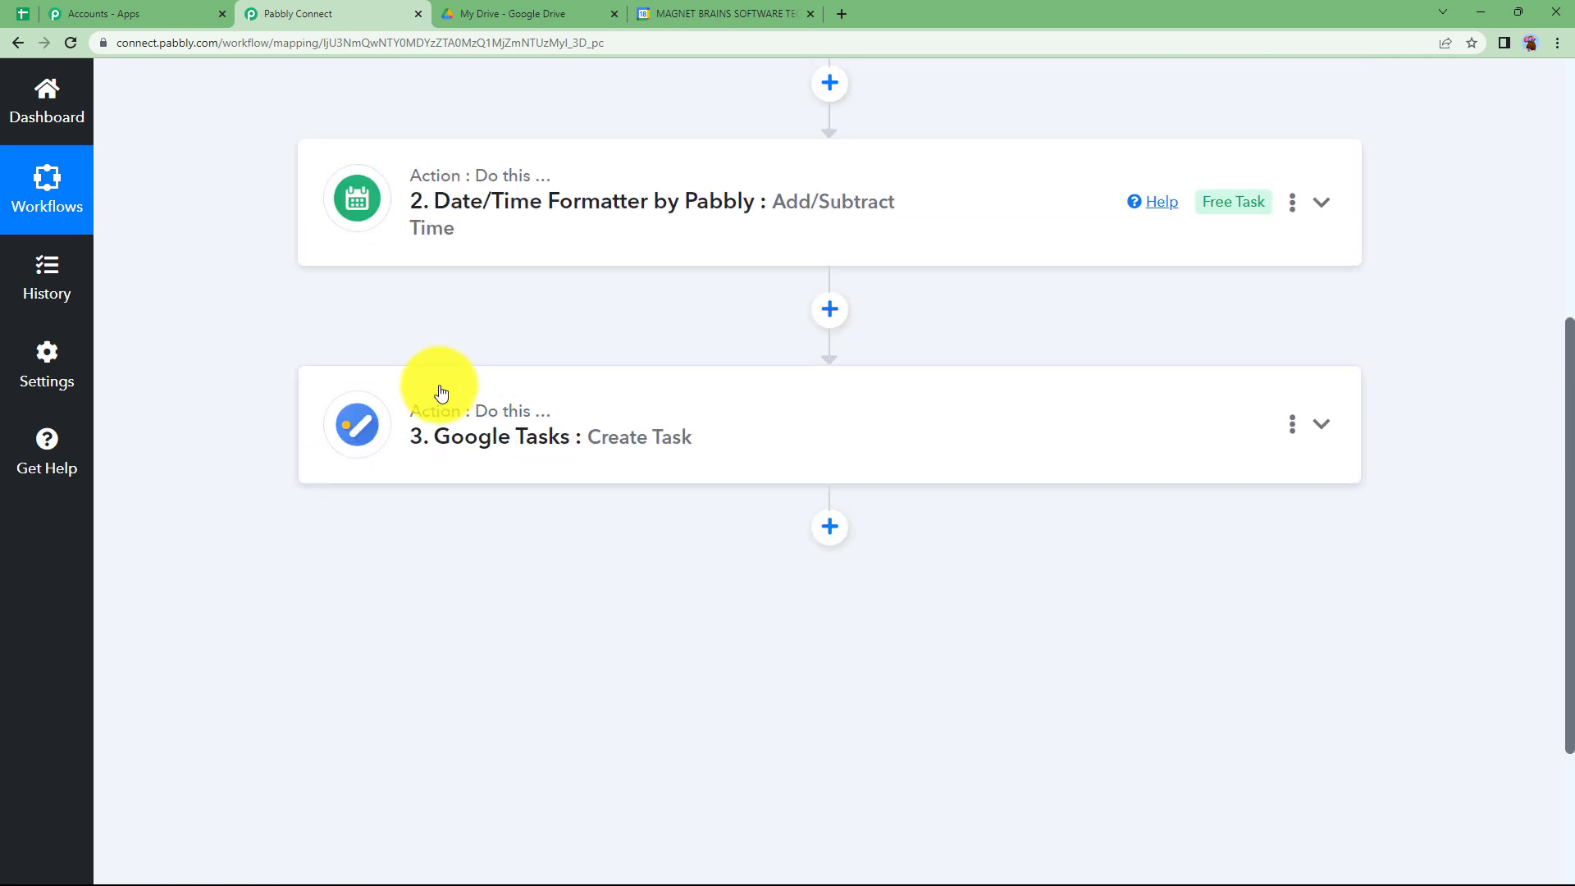
scroll(352, 415, "up", 4)
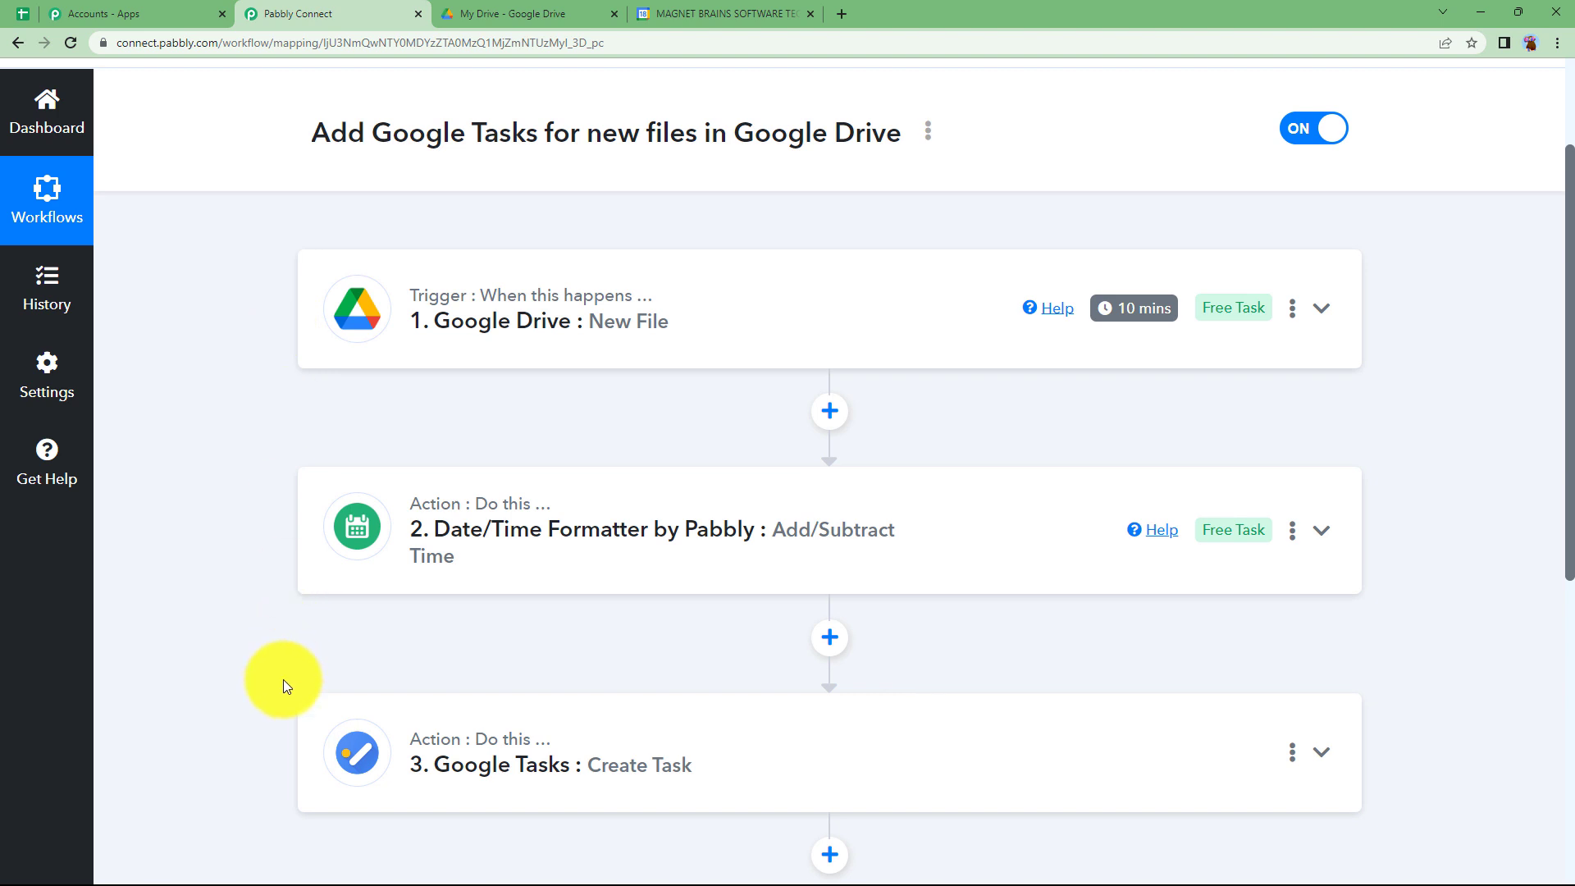
- Check the Assignment 1 task's notes and due date in Google Calendar's task list, and return to the Pabbly Connect workflow
left_click(721, 14)
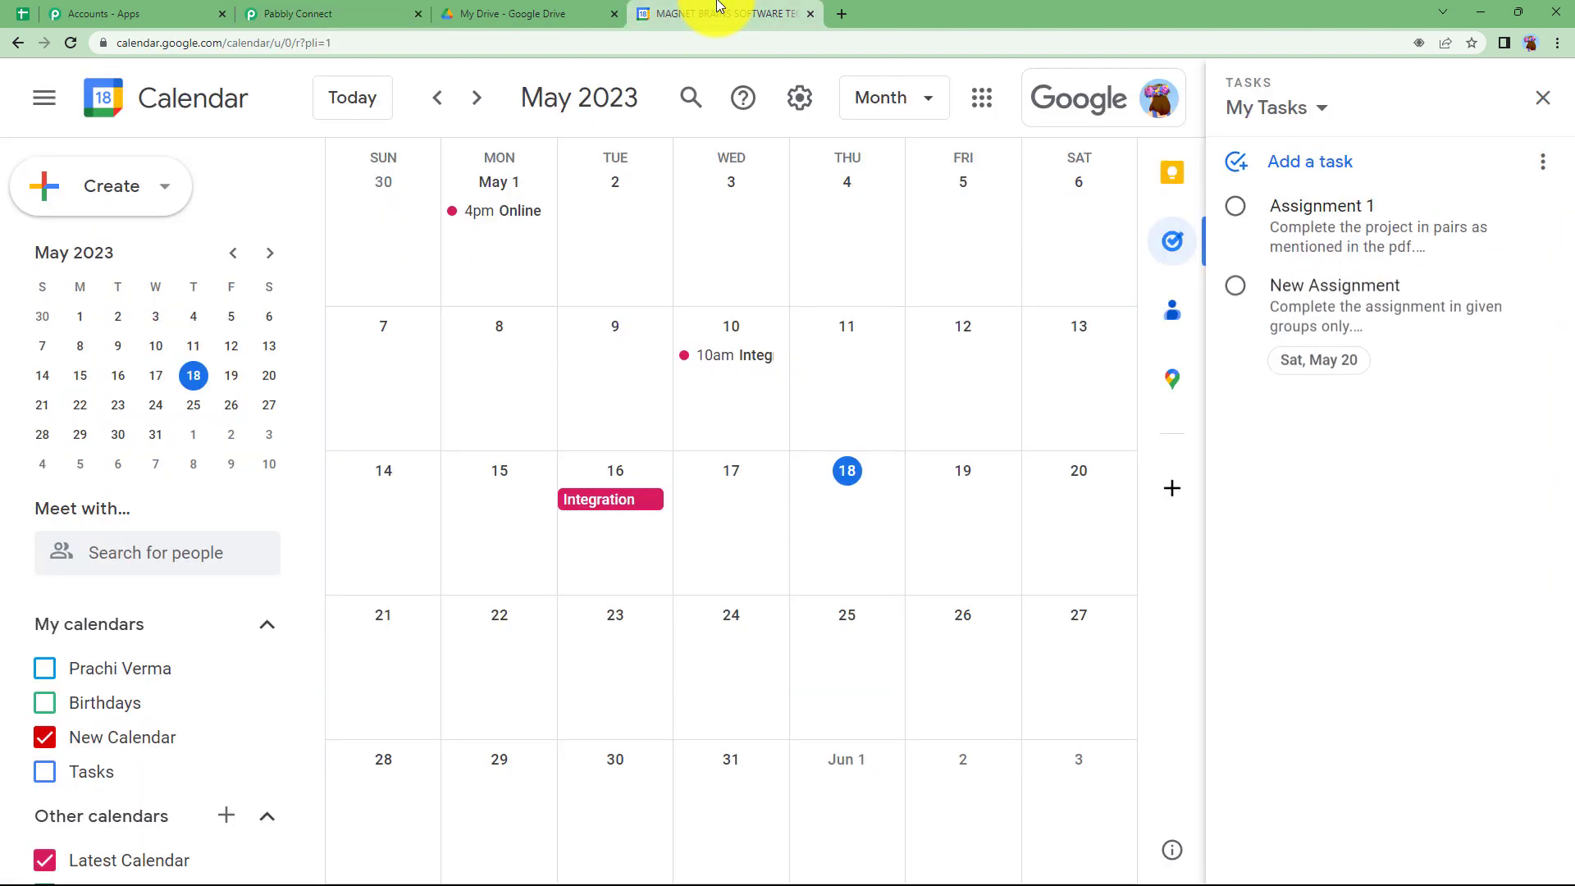
left_click(1355, 239)
left_click(1333, 210)
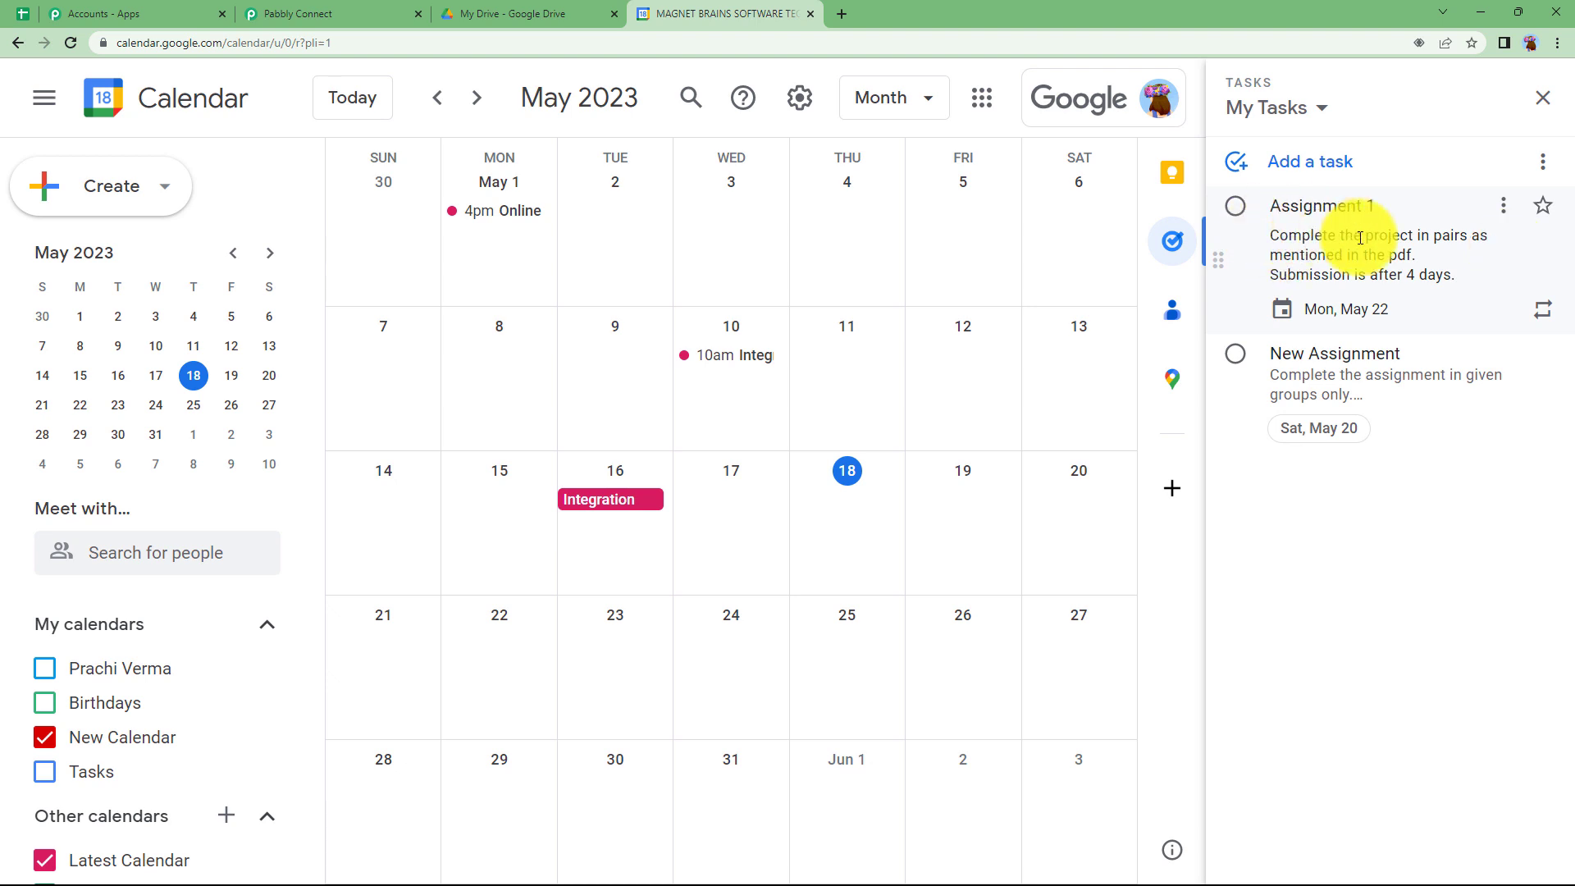
left_click(1418, 208)
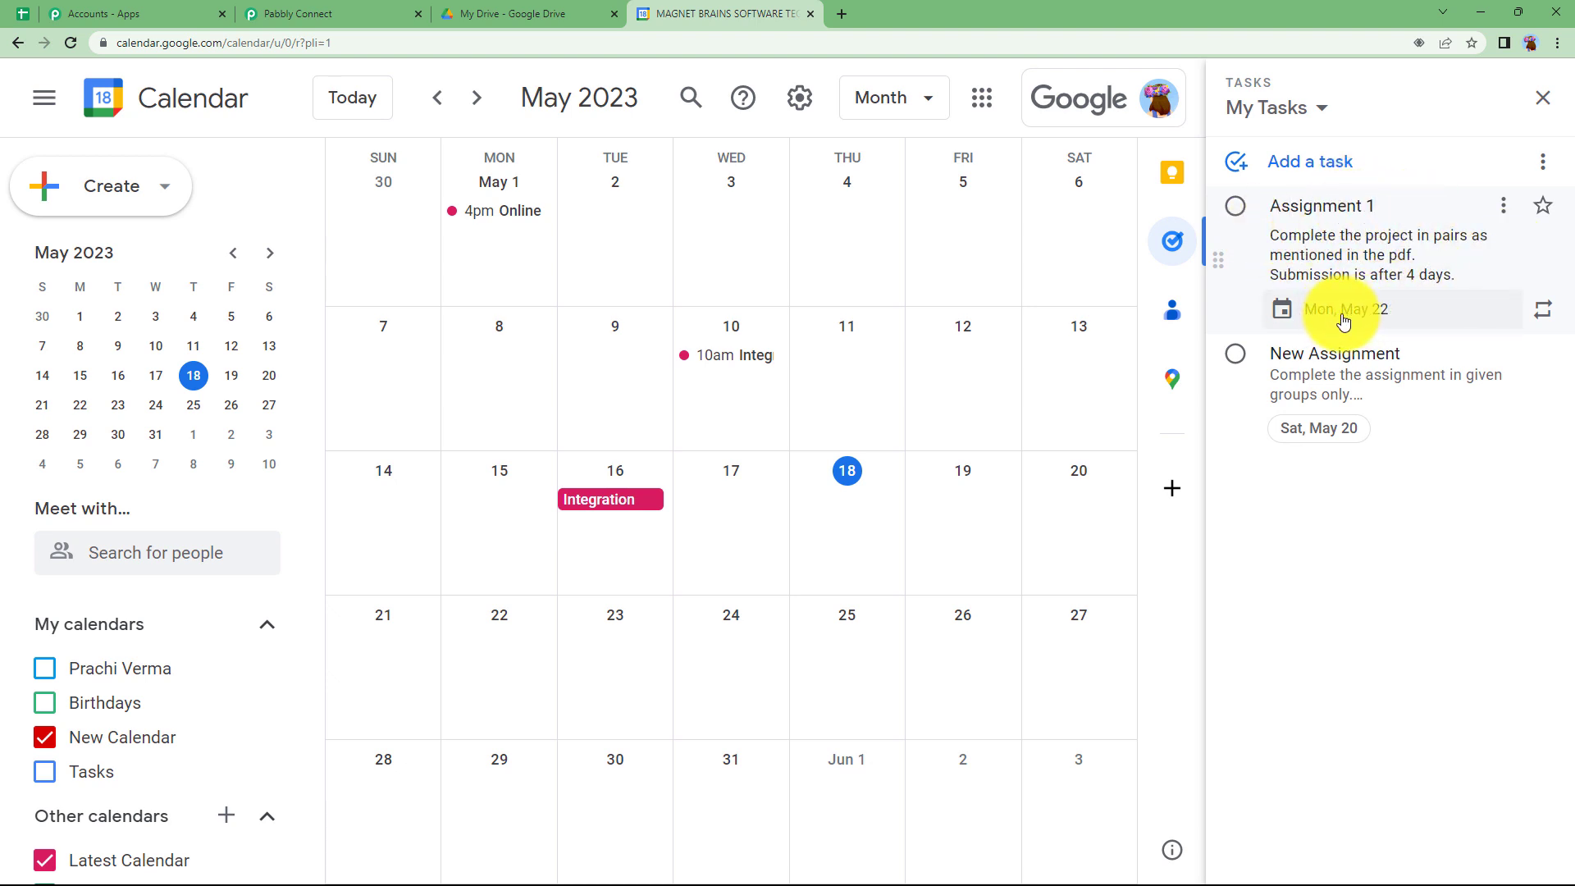
left_click(492, 13)
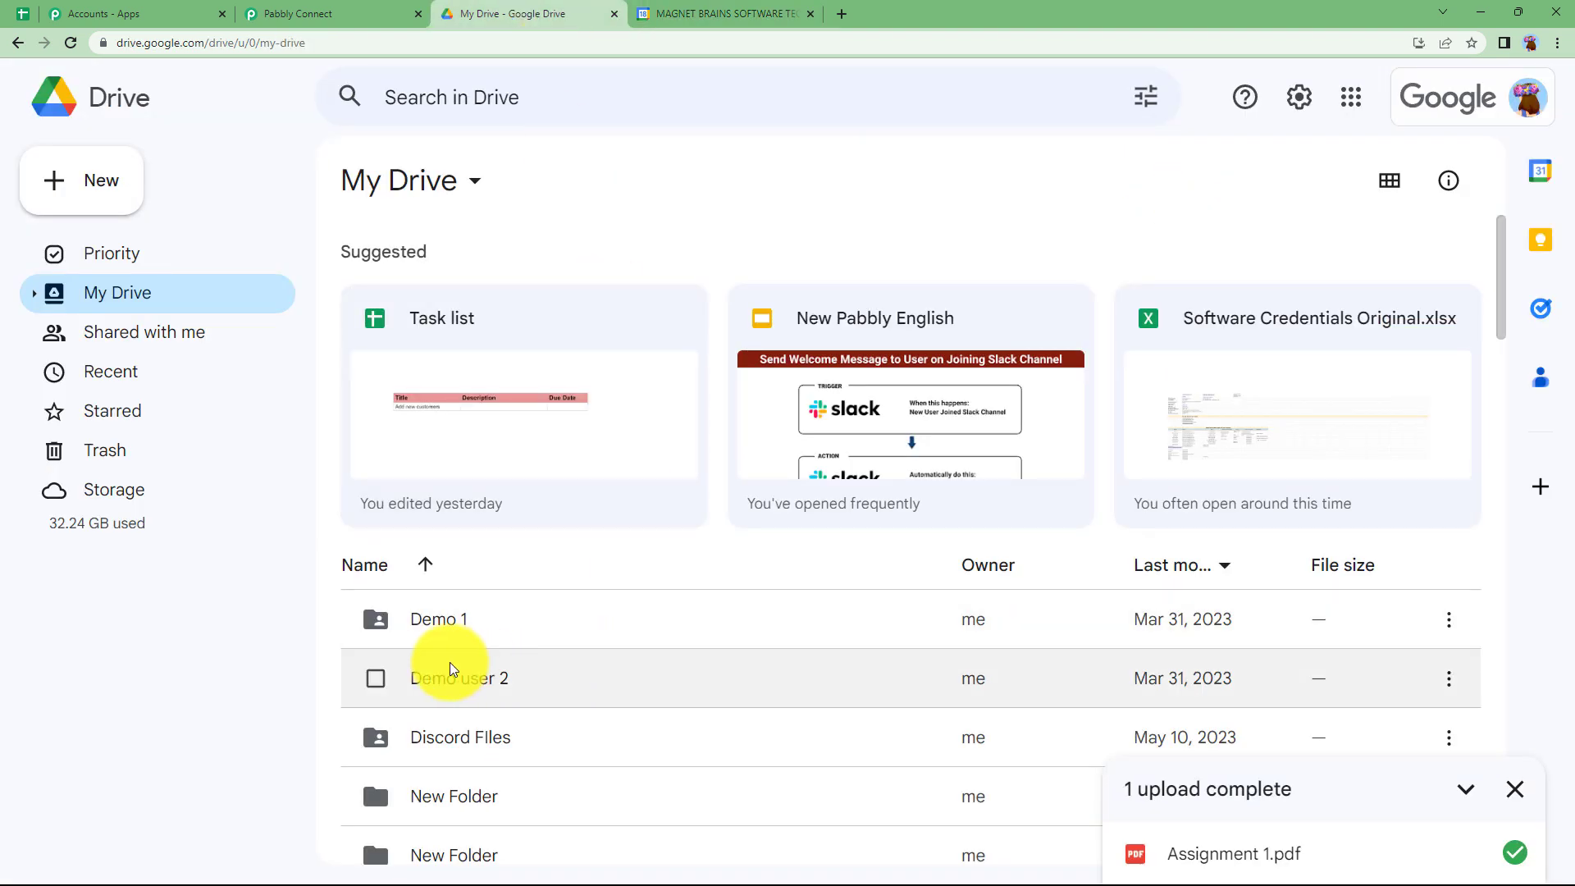
left_click(257, 10)
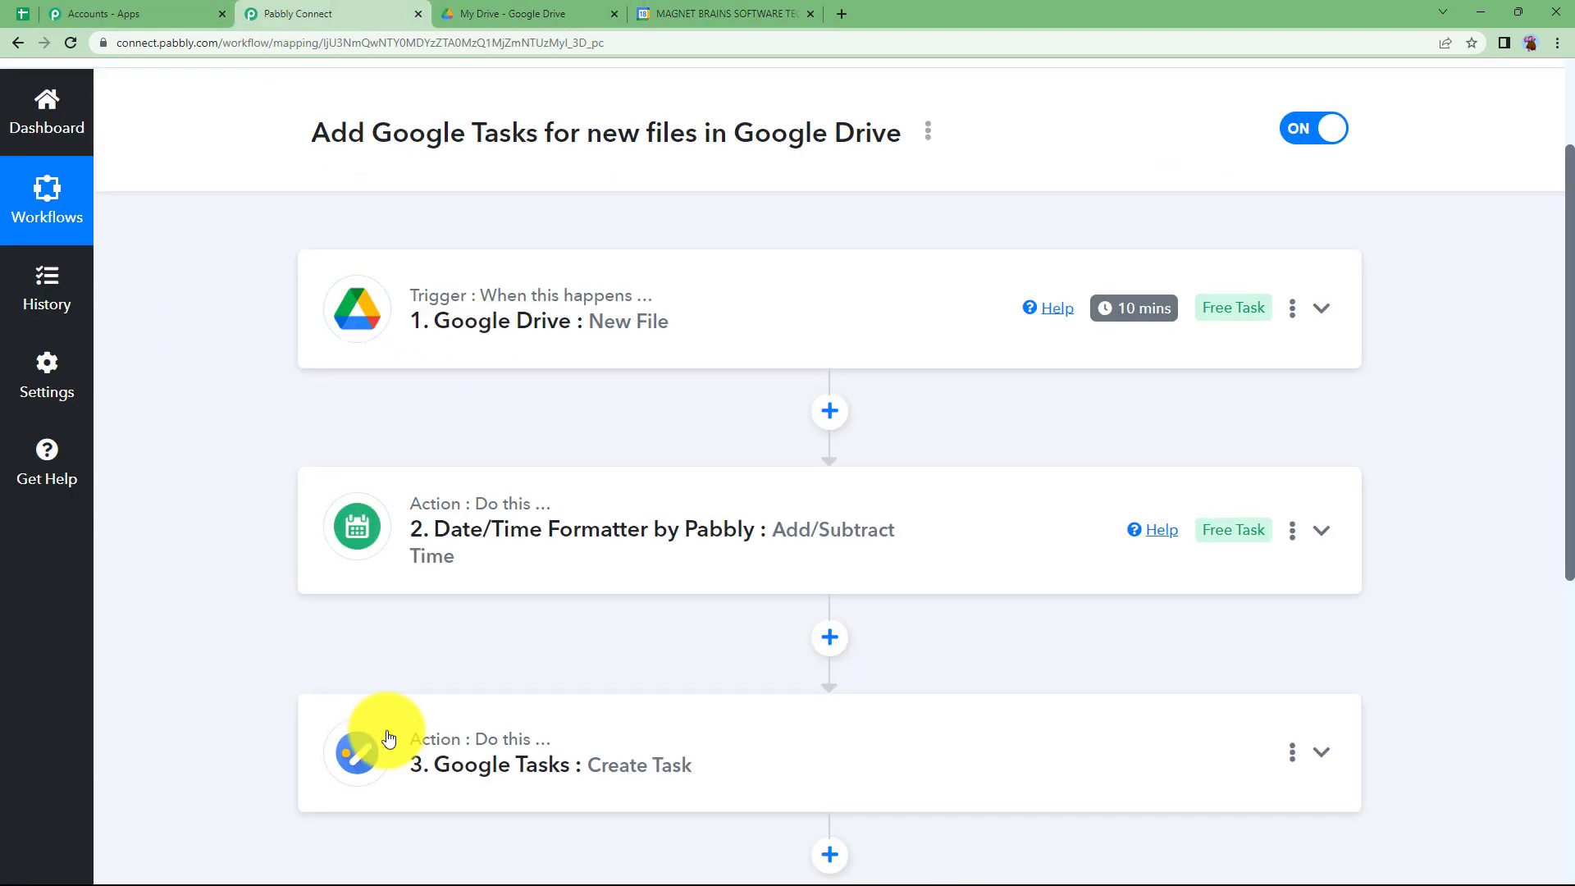